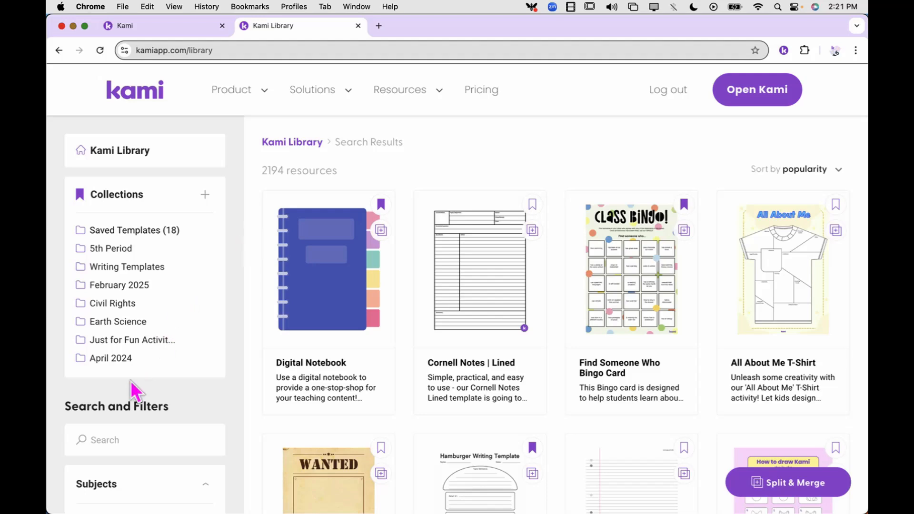
- Search the Kami Library for "digital notebook" resources
left_click(114, 439)
type("digit")
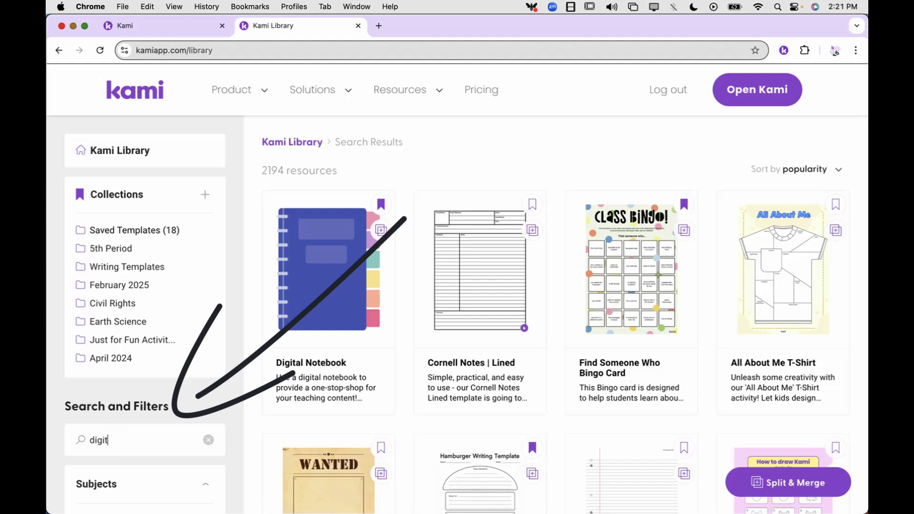
type("al notebook")
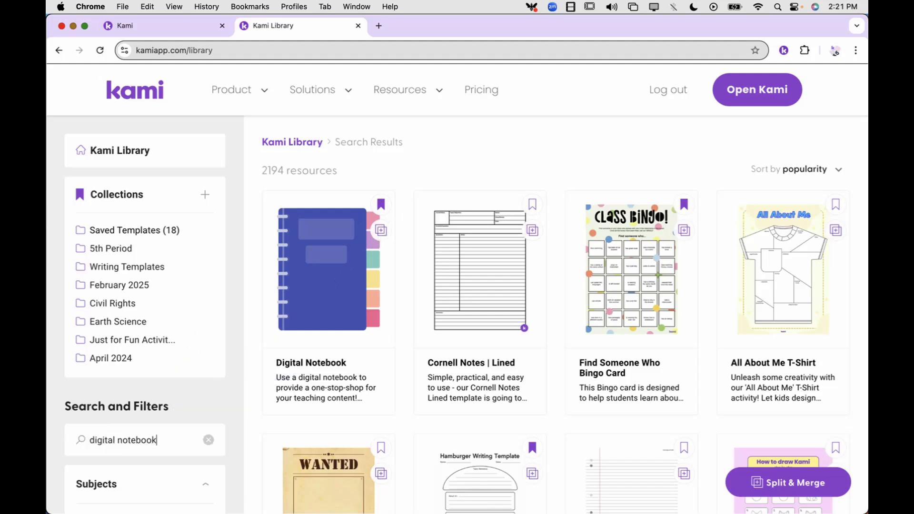
key("Return")
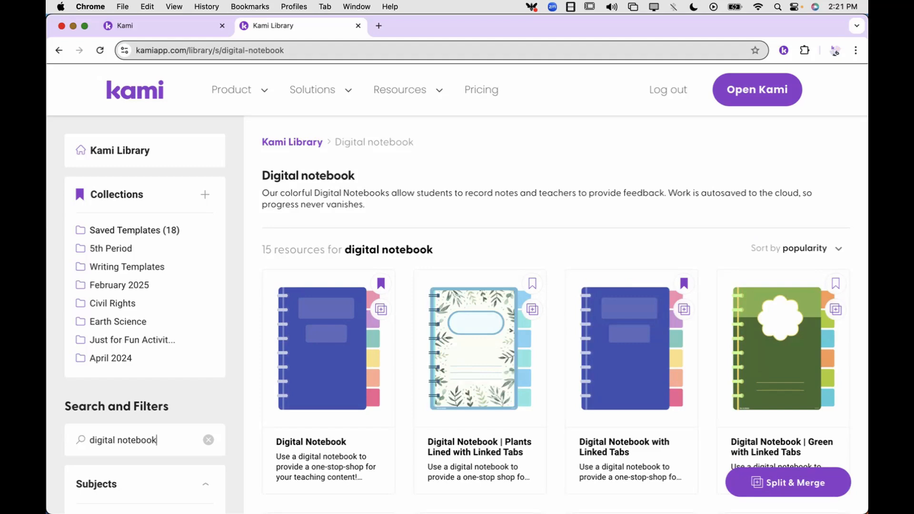
- Add the "Digital Notebook | Plants Lined with Linked Tabs" template to the Split & Merge drawer and open it in Split & Merge
scroll(551, 327, "down", 3)
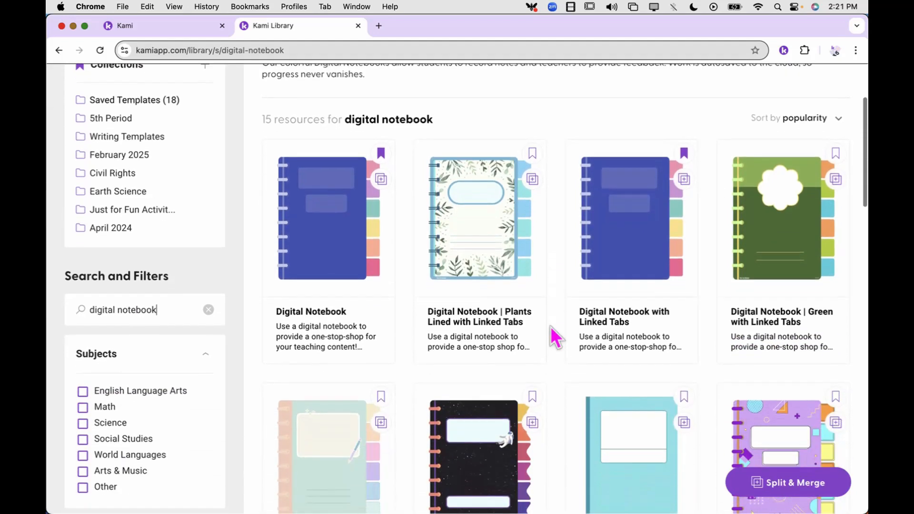
scroll(551, 327, "down", 3)
scroll(550, 326, "up", 6)
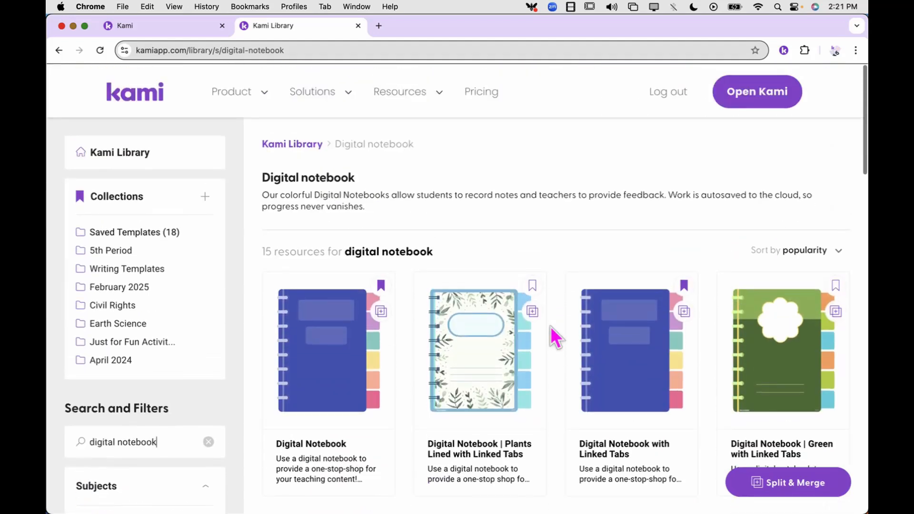
scroll(550, 327, "down", 3)
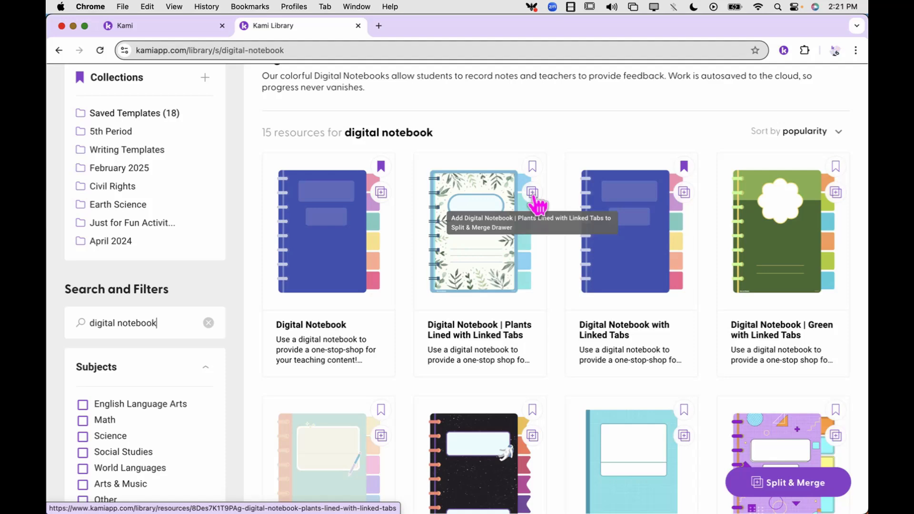
scroll(533, 197, "up", 5)
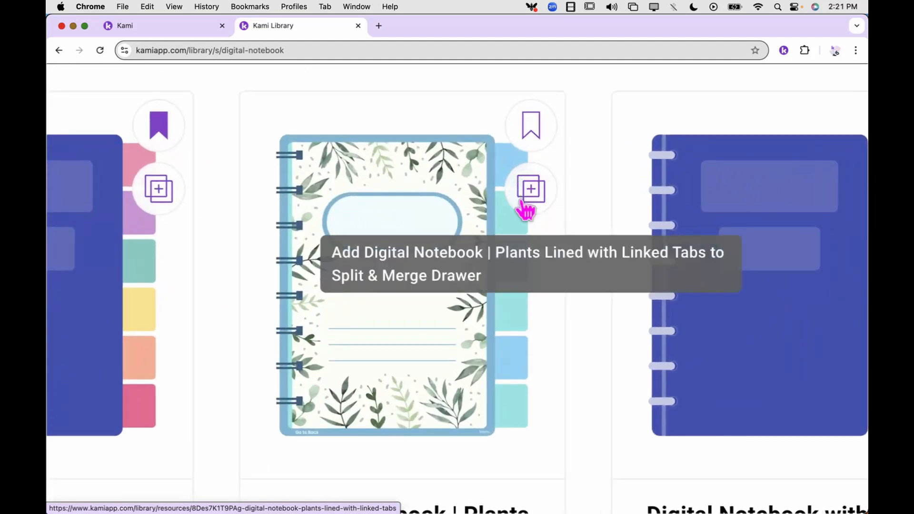
scroll(524, 205, "down", 5)
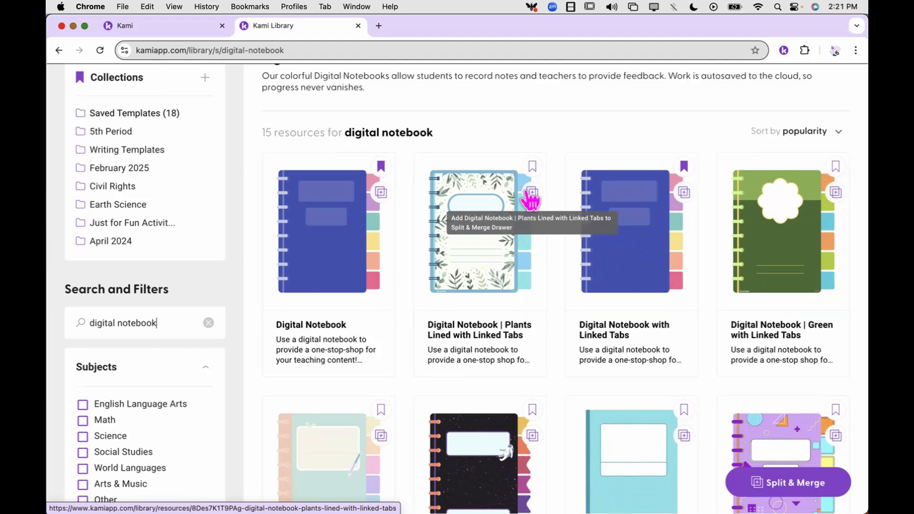
left_click(531, 194)
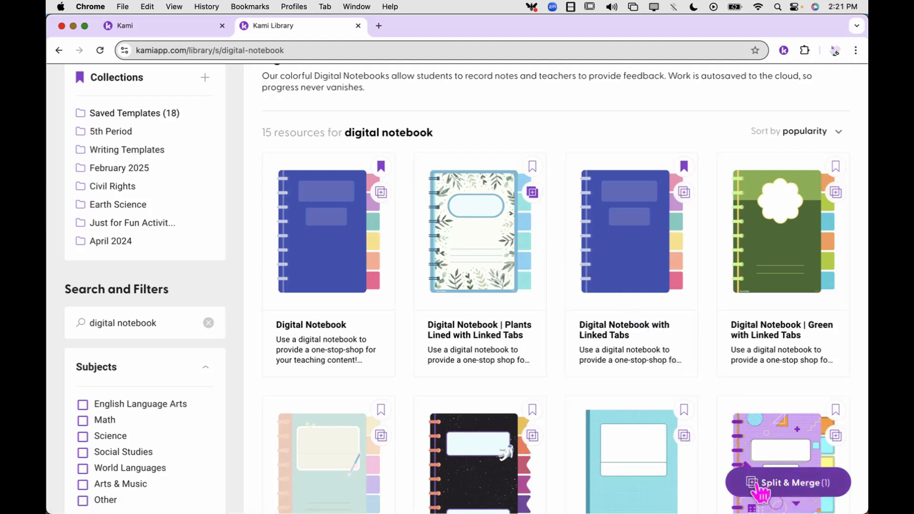
left_click(802, 483)
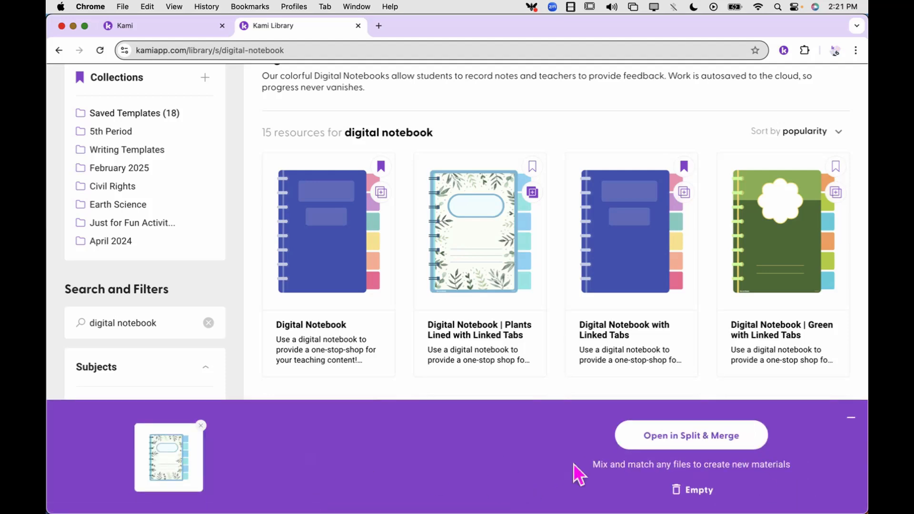
left_click(700, 439)
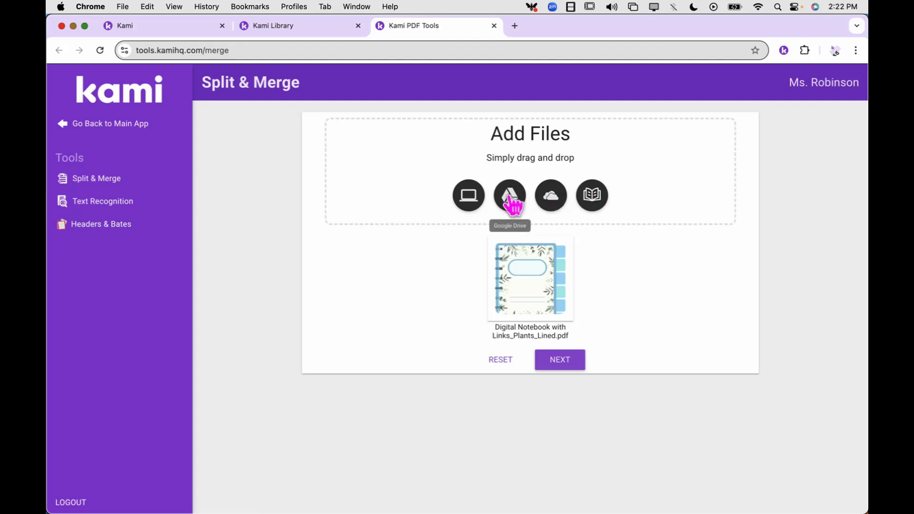
- Browse Google Drive for files to add, opening the Plant Interactive Notebook folder inside Sample Curricular Materials
left_click(508, 199)
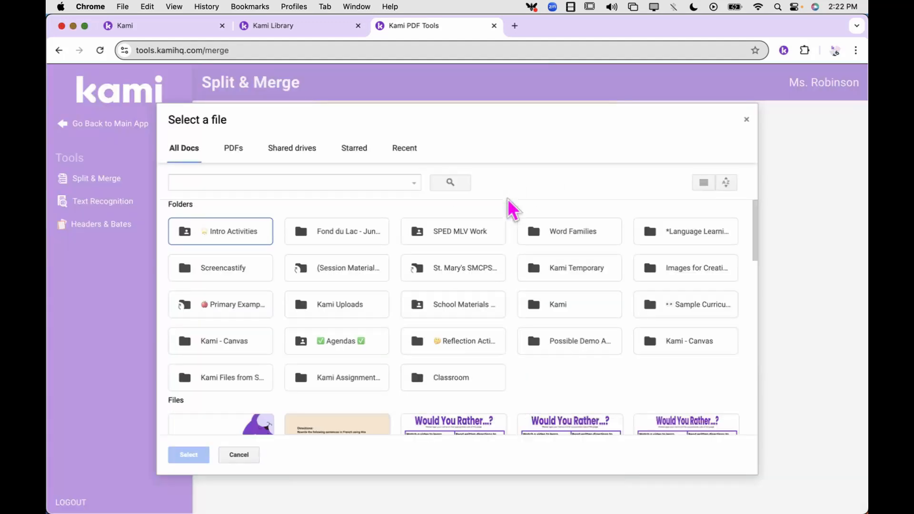
double_click(655, 307)
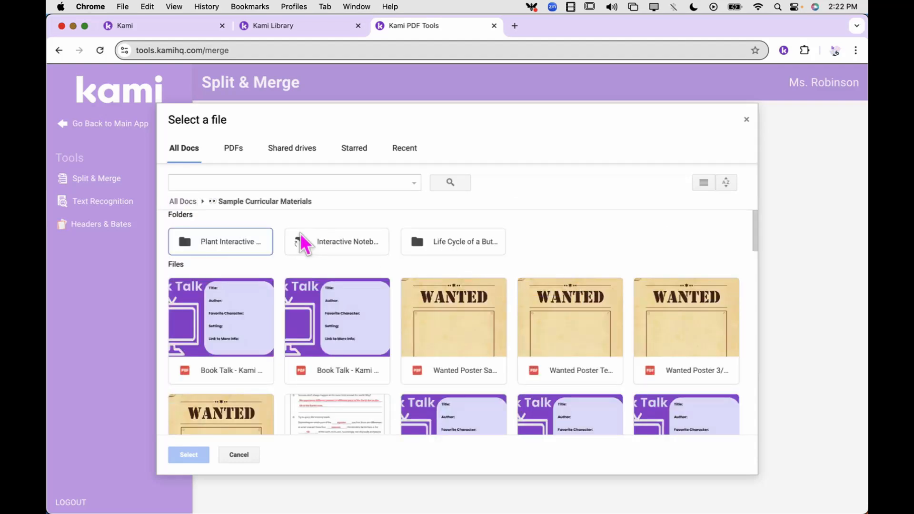
double_click(234, 240)
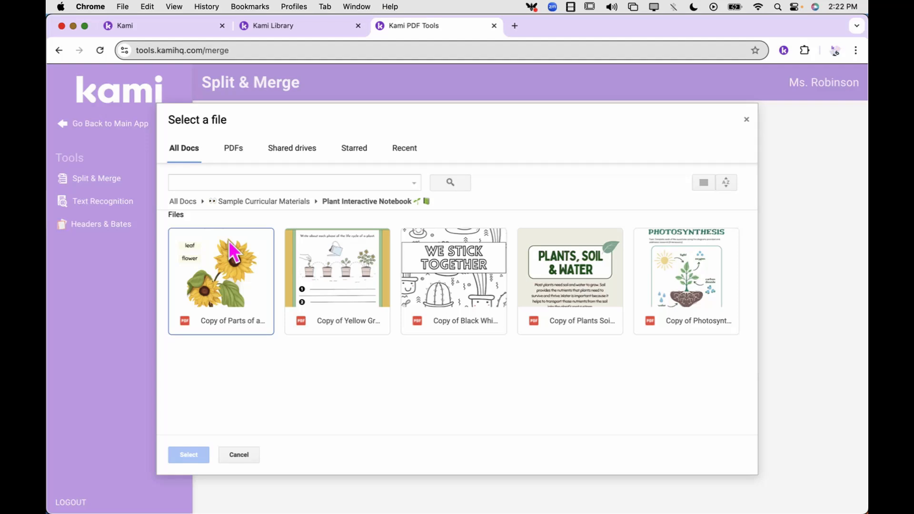
- Add all five plant PDFs from the folder to the Split & Merge files and continue to the page arrangement
left_click(230, 269)
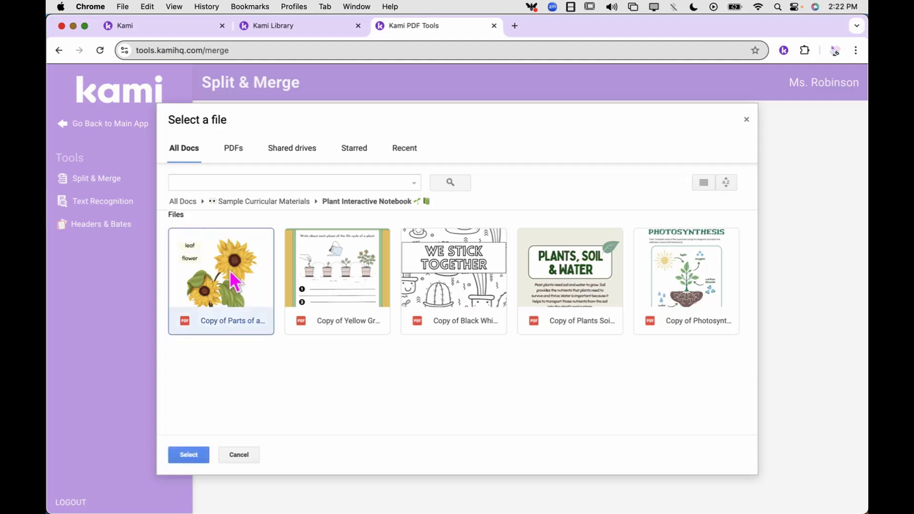
left_click(348, 255)
left_click(433, 269)
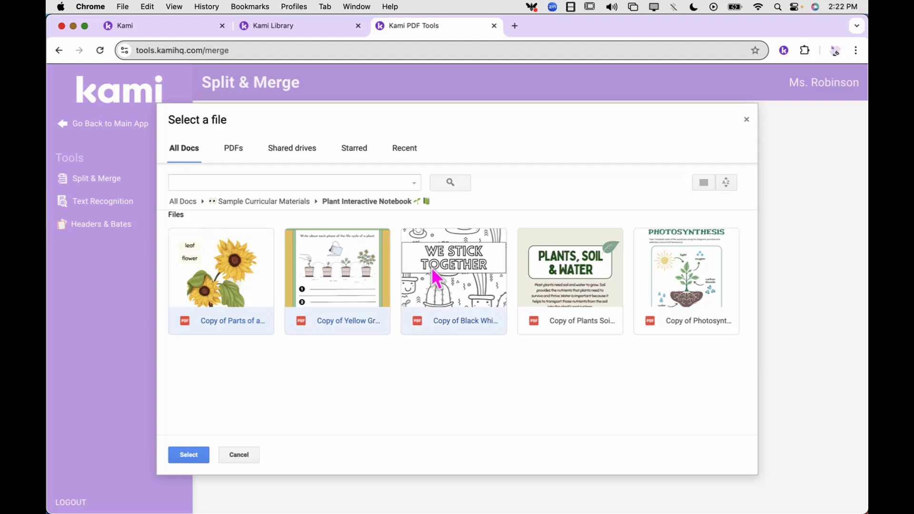
left_click(547, 273)
left_click(676, 280)
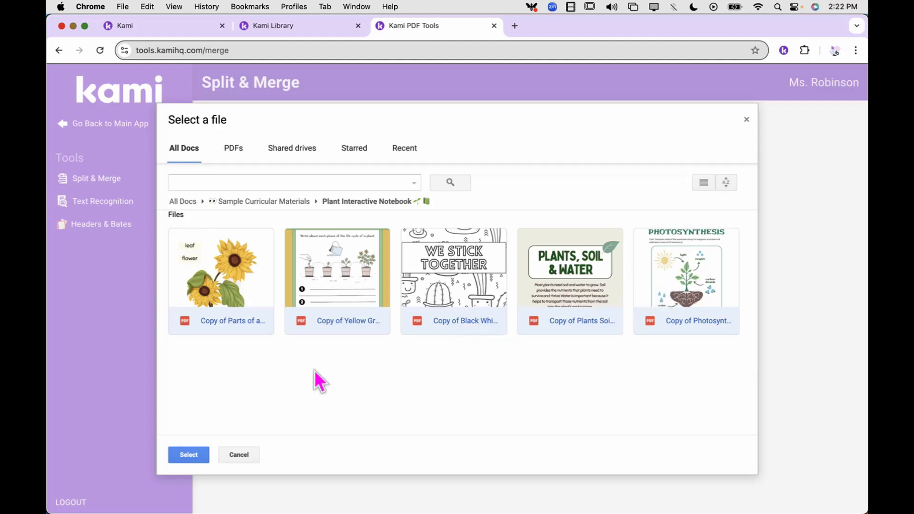
left_click(188, 457)
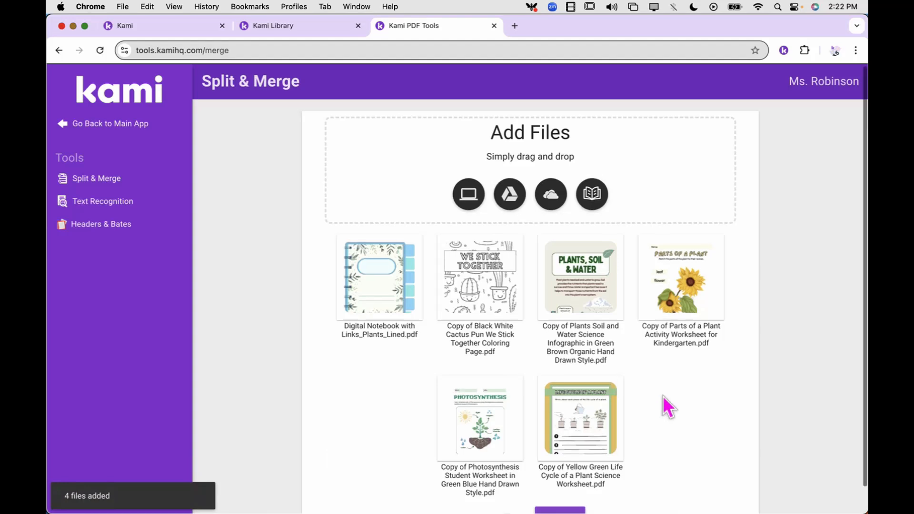
scroll(663, 397, "down", 1)
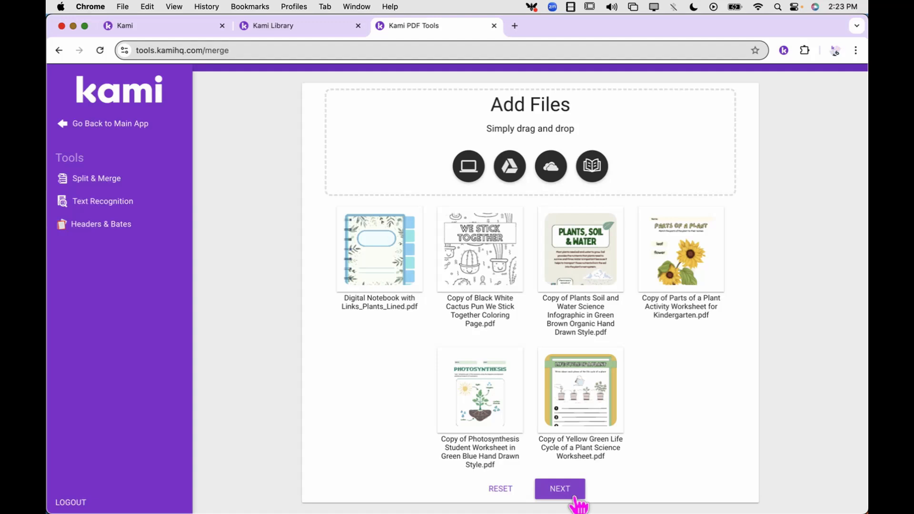
left_click(577, 500)
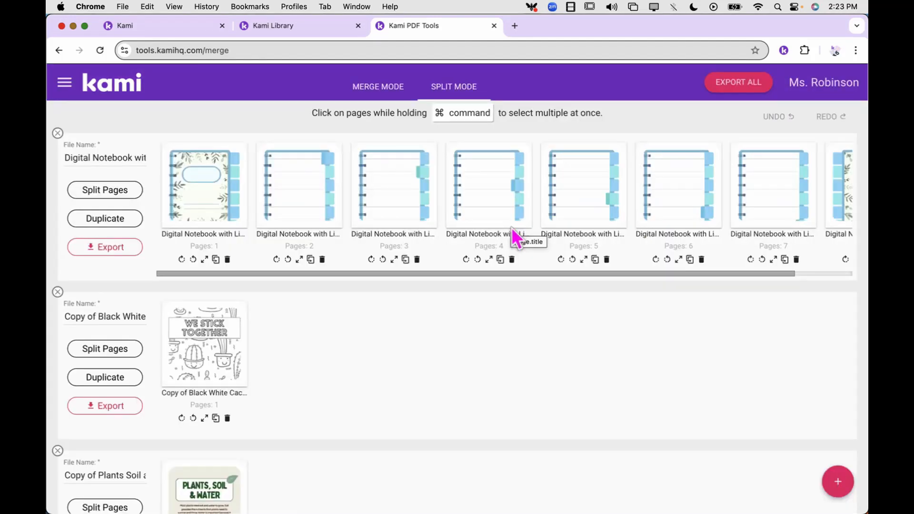
- Insert the Plants, Soil & Water infographic after notebook page 2, followed by the We Stick Together coloring page
scroll(511, 227, "down", 5)
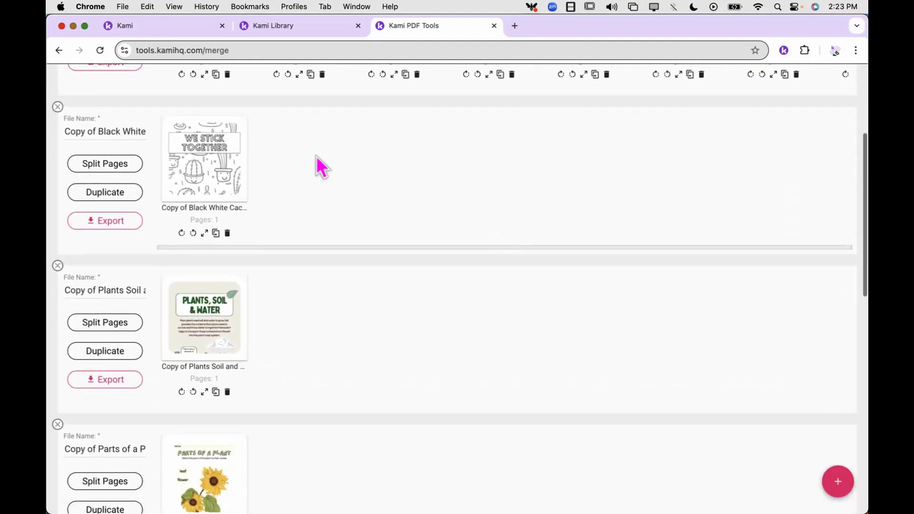
scroll(538, 322, "down", 5)
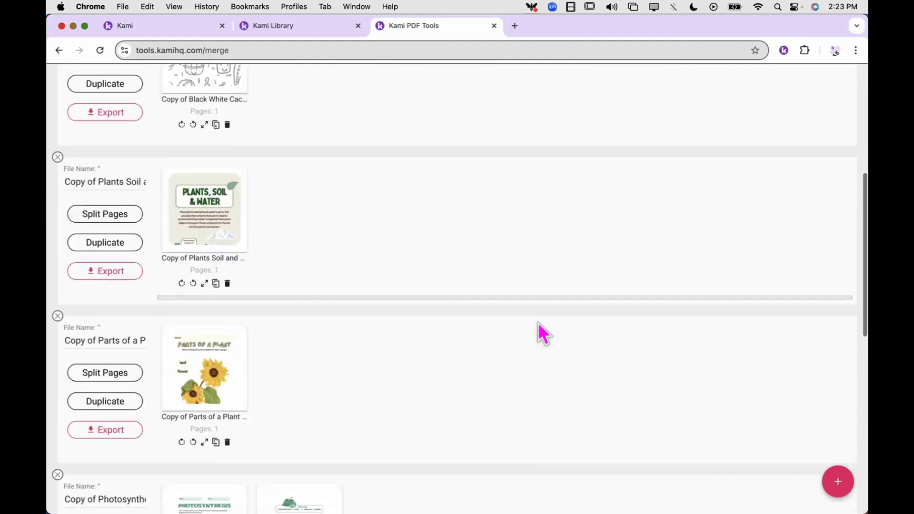
scroll(538, 322, "up", 10)
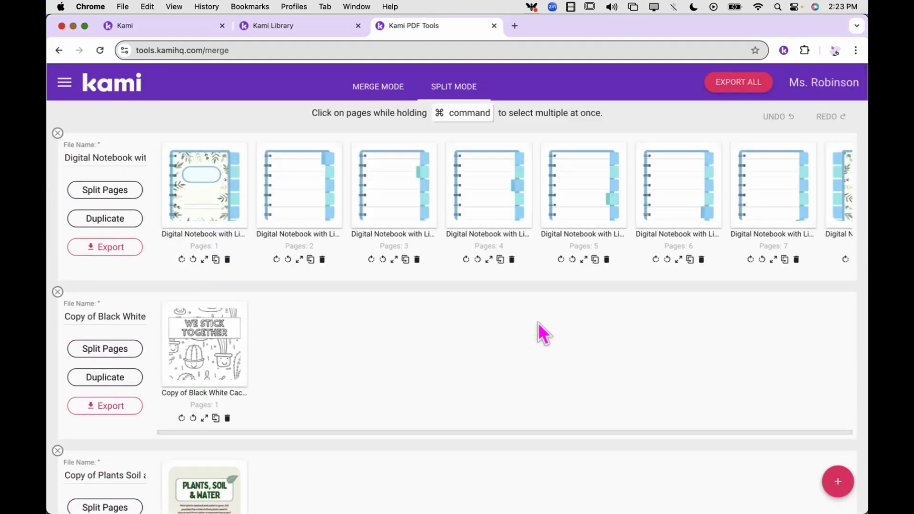
left_click_drag(204, 341, 385, 190)
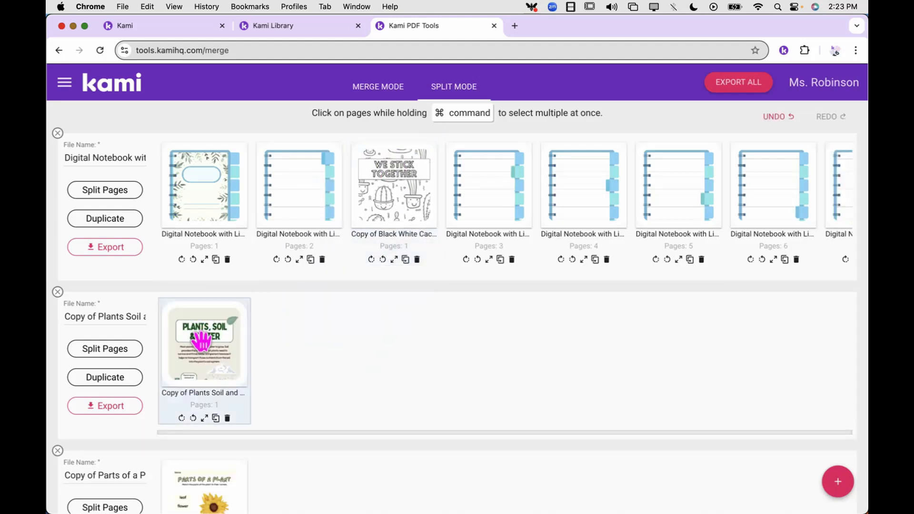
left_click_drag(202, 342, 400, 177)
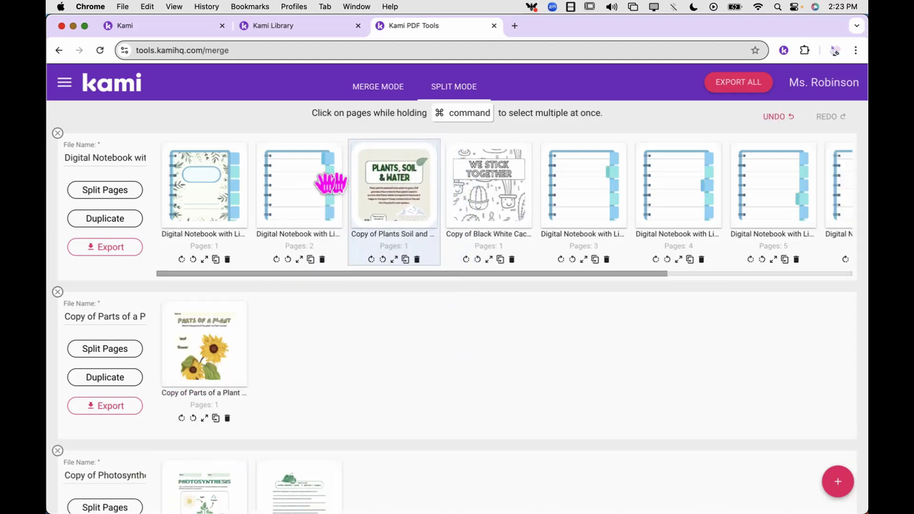
left_click_drag(331, 183, 301, 191)
- Insert the Parts of a Plant worksheet directly after page 3 of the digital notebook
left_click_drag(221, 333, 648, 198)
scroll(705, 190, "right", 5)
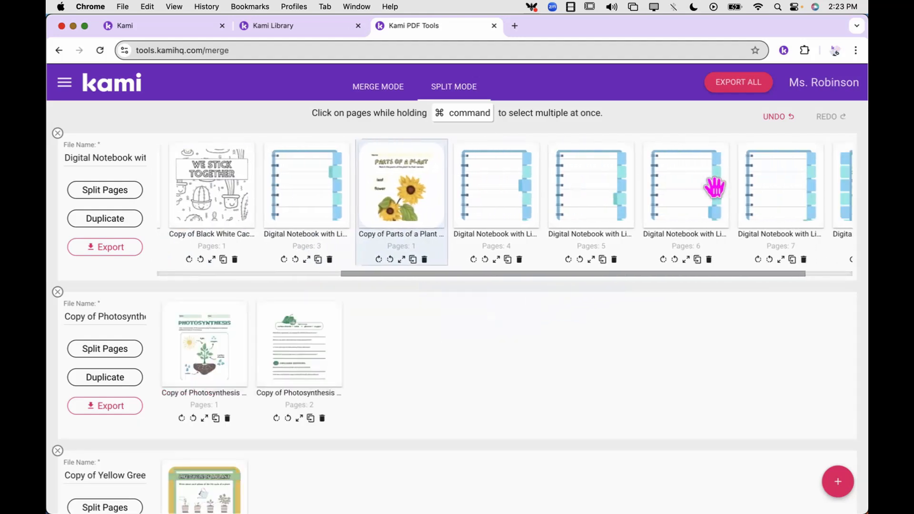
scroll(714, 187, "right", 2)
- Insert both Photosynthesis pages directly before notebook page 4 and the Life Cycle of a Plant worksheet after page 5
left_click_drag(206, 323, 526, 197)
left_click_drag(231, 322, 764, 171)
scroll(558, 213, "left", 2)
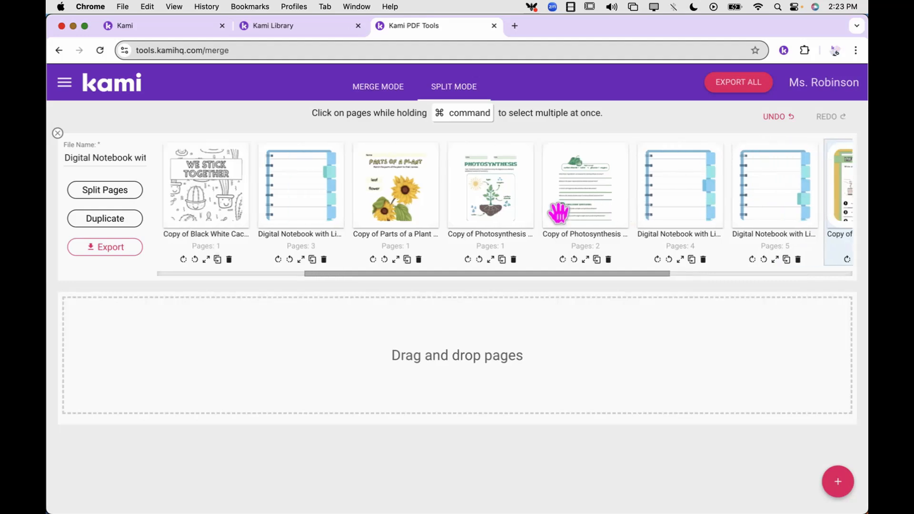
scroll(558, 213, "left", 3)
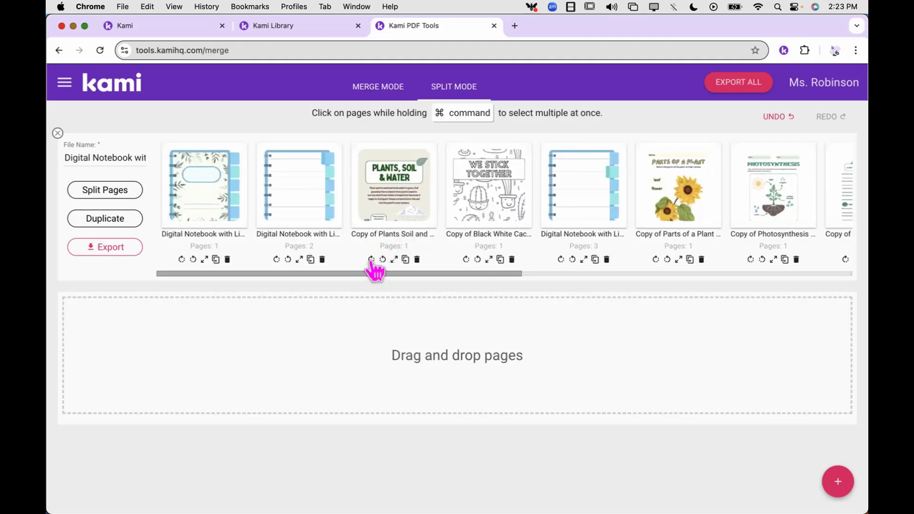
- Rotate the Plants, Soil & Water page to the right through one full turn
scroll(371, 262, "up", 5)
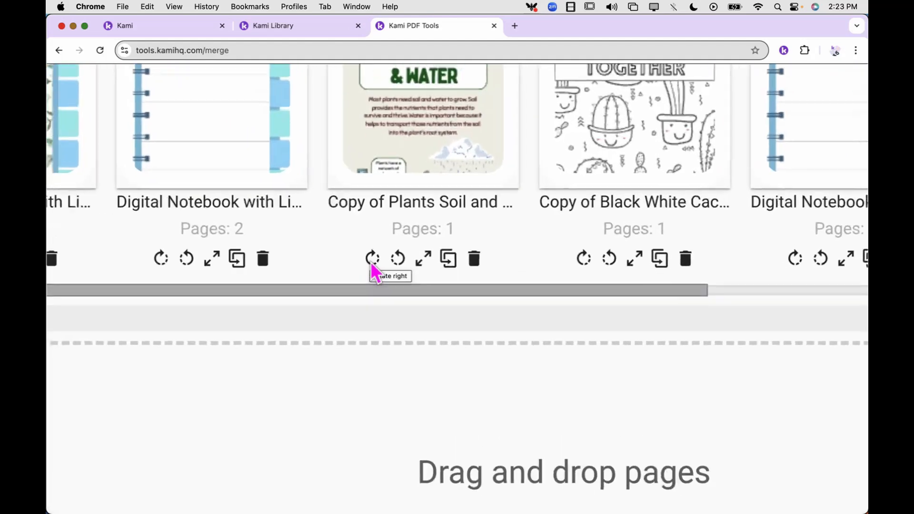
scroll(411, 233, "up", 3)
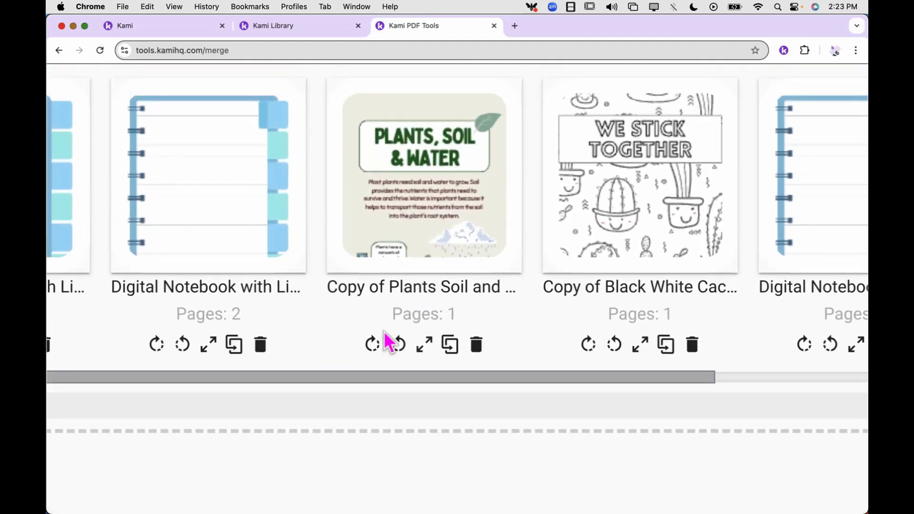
left_click(377, 348)
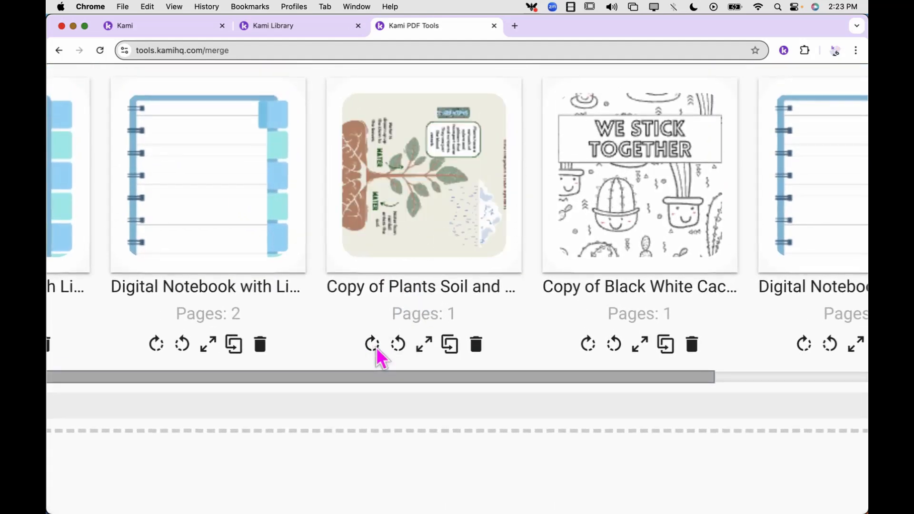
left_click(376, 348)
left_click(377, 349)
left_click(376, 348)
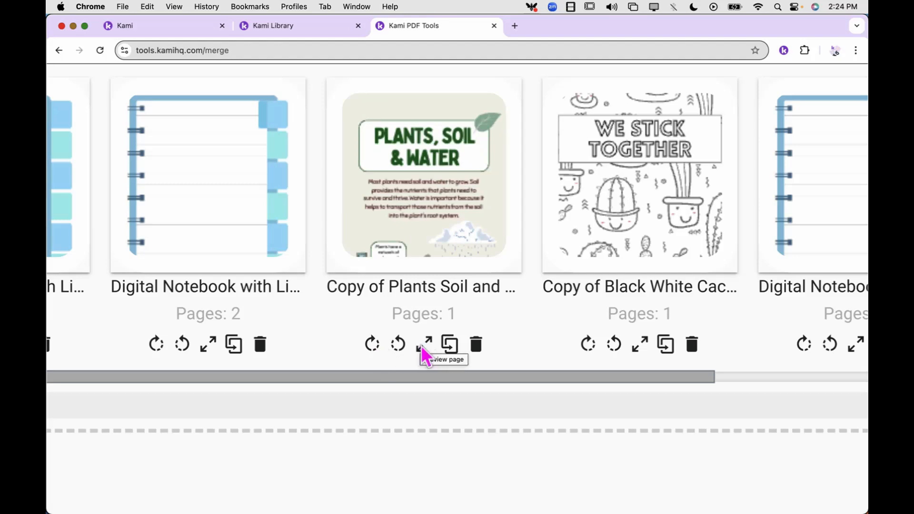
- Preview the Plants, Soil & Water page at full size and close the preview
scroll(418, 348, "down", 5)
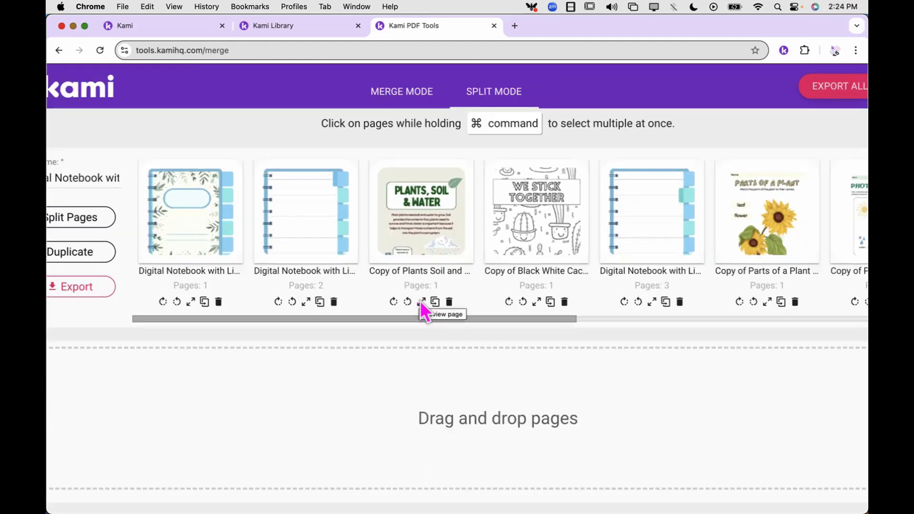
left_click(419, 301)
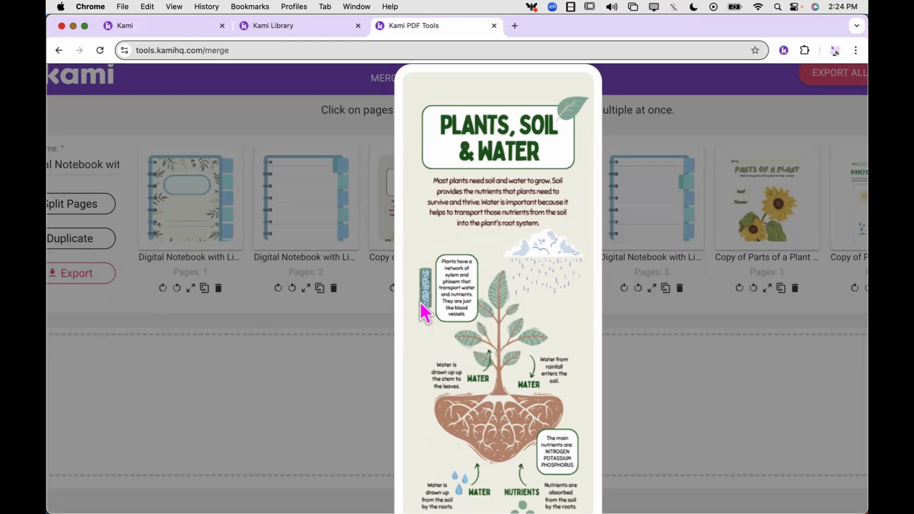
left_click(386, 307)
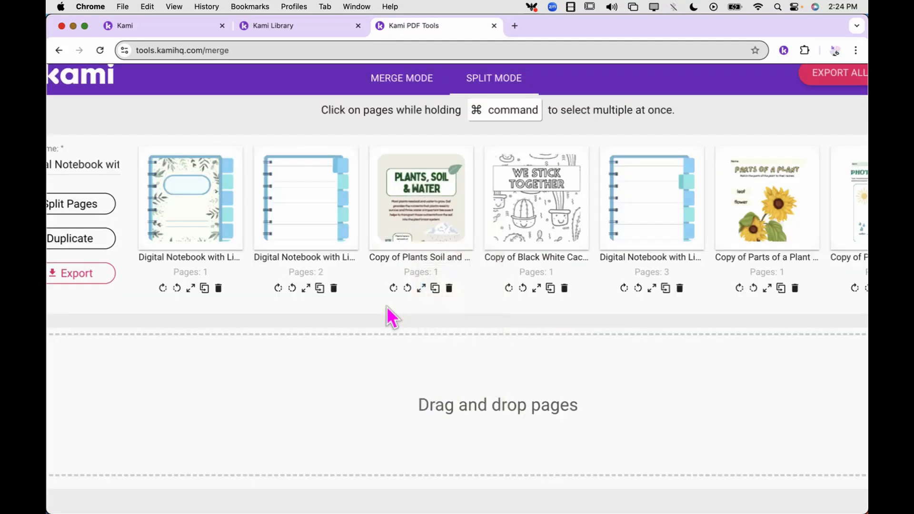
- Duplicate the Plants, Soil & Water page twice and delete both extra copies
double_click(435, 289)
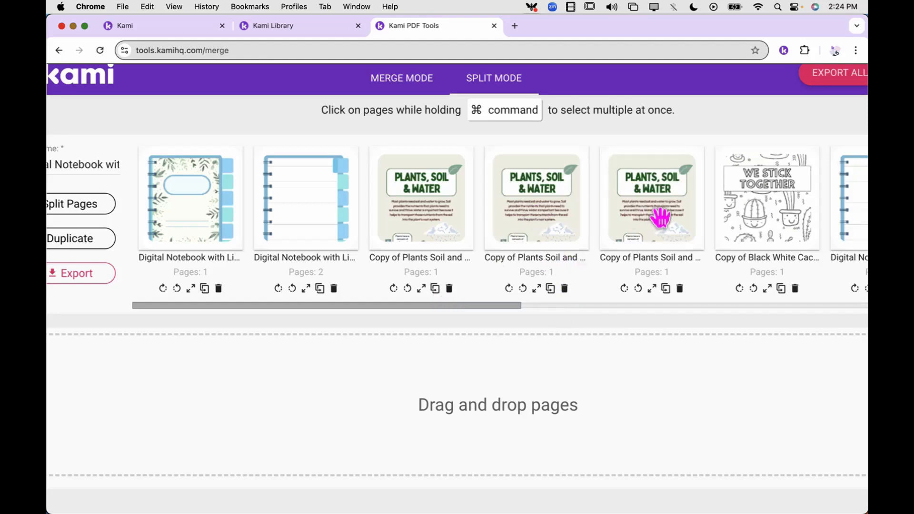
left_click(564, 288)
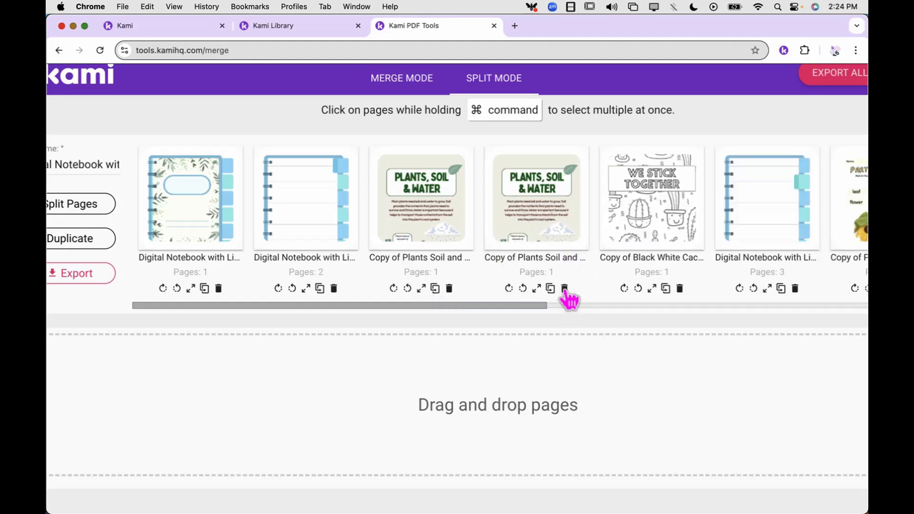
left_click(564, 289)
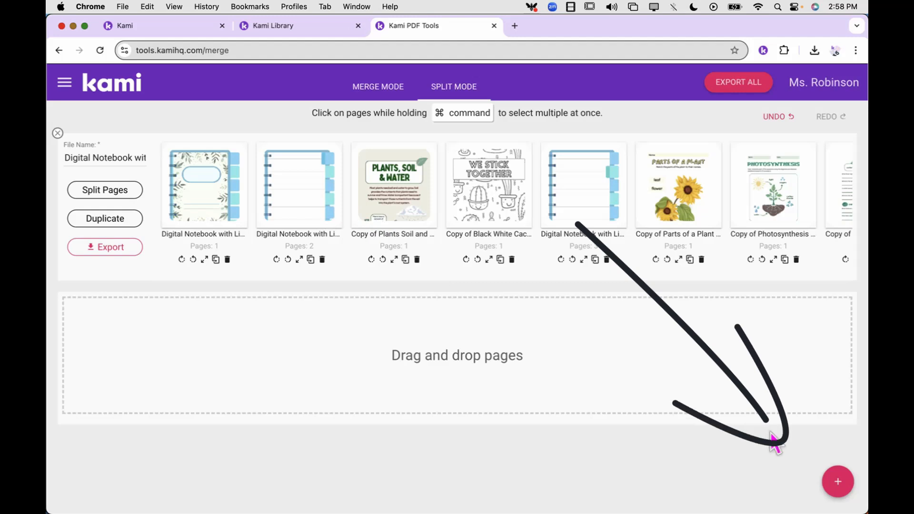
- Search the Kami Library templates for "venn diagram" to add another resource to the notebook
mouse_move(837, 488)
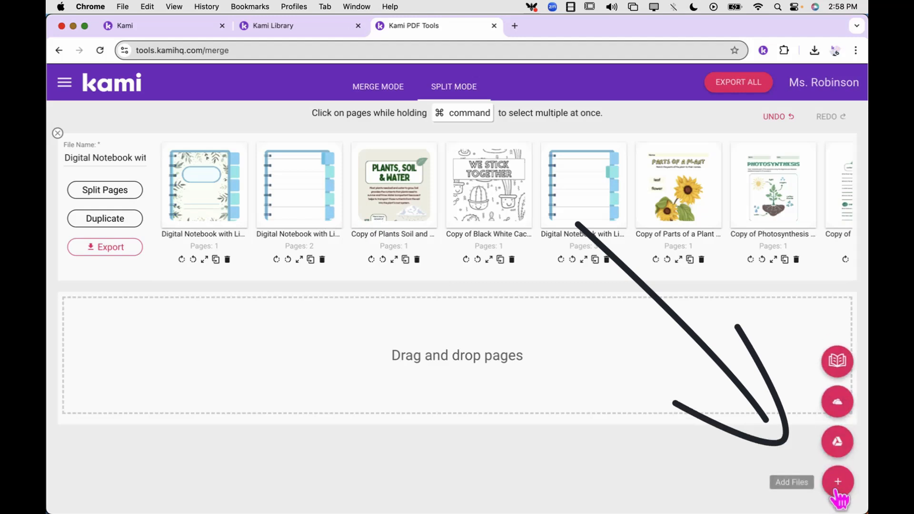
left_click(837, 363)
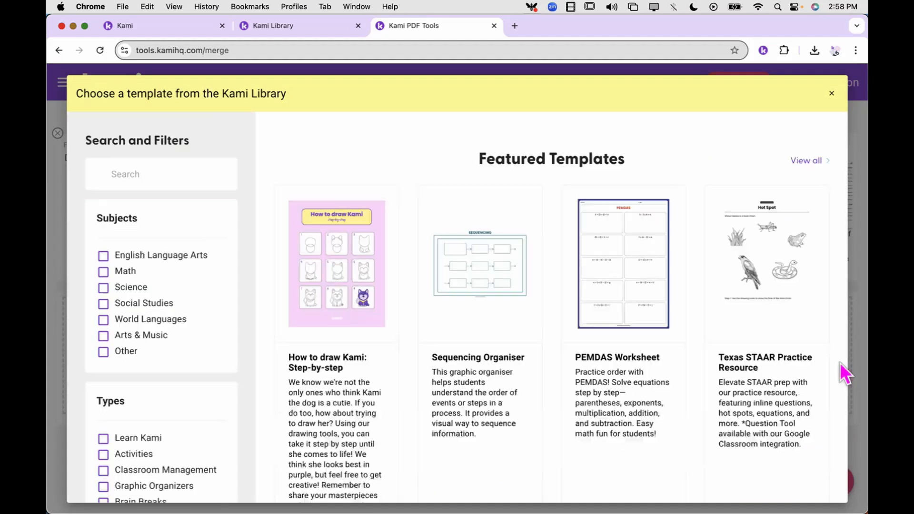
left_click(185, 175)
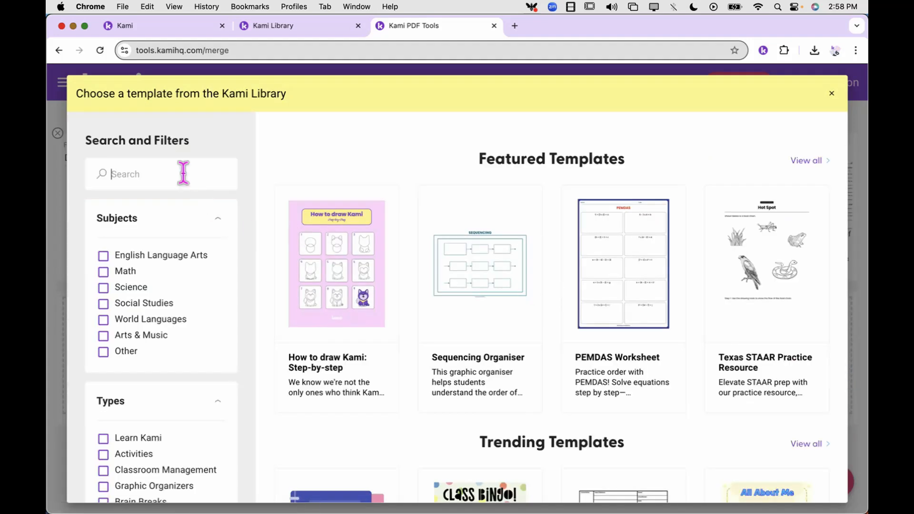
type("venn diagram")
key("Return")
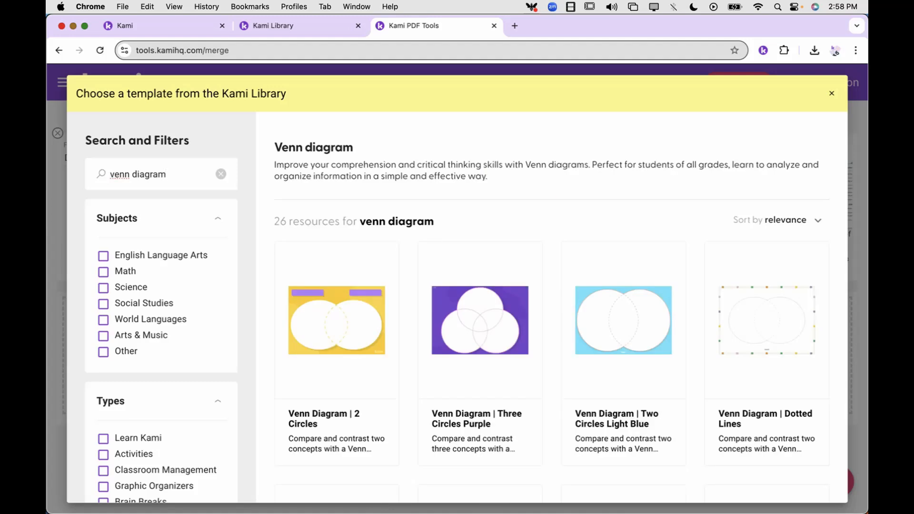
- Add the Venn Diagram | Two Circles Light Blue template and place it directly after notebook page 3
left_click(624, 331)
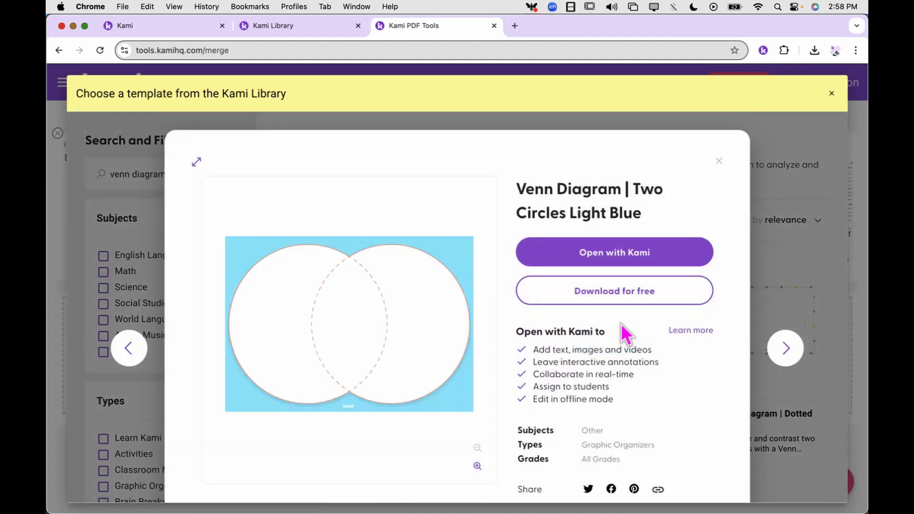
left_click(620, 260)
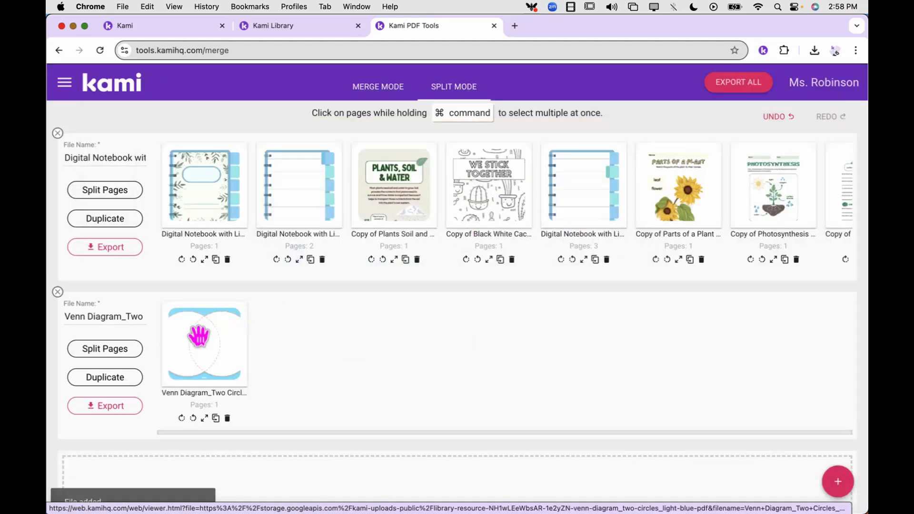
left_click_drag(198, 333, 664, 179)
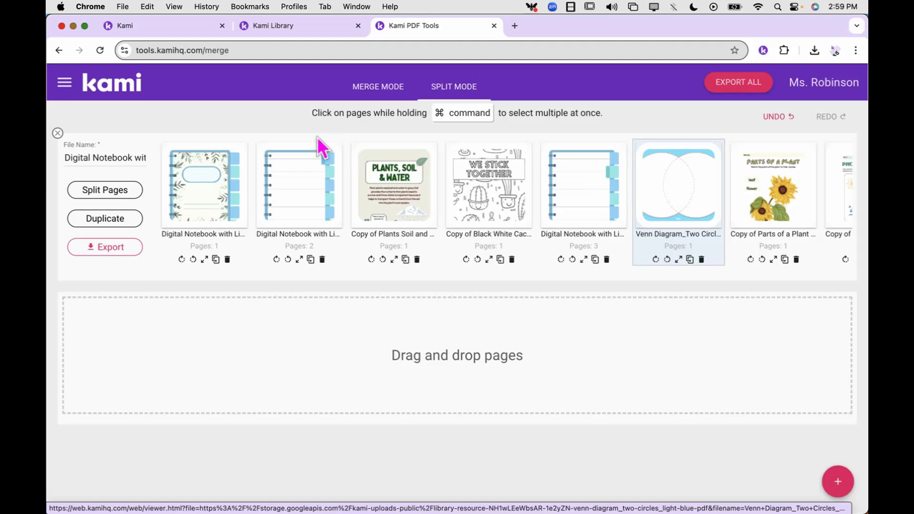
- Switch to the Kami home page and start a new blank page document
left_click(185, 29)
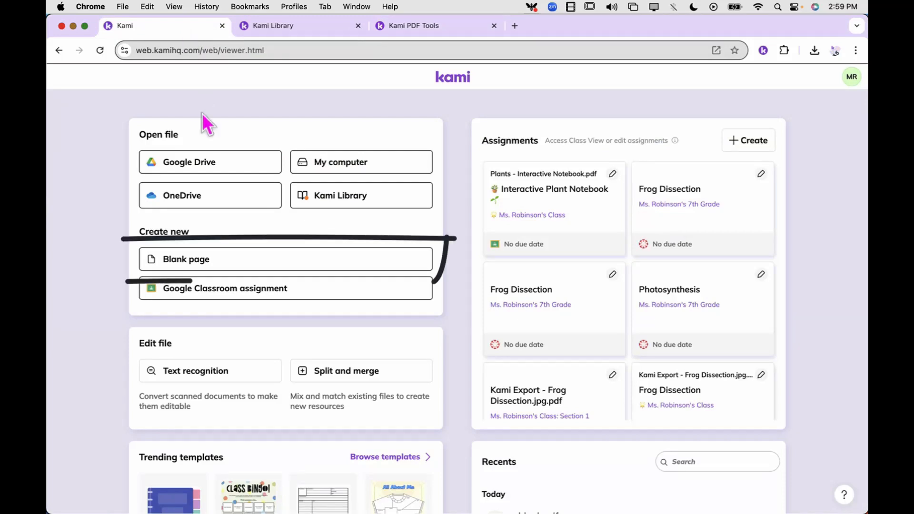
left_click(211, 261)
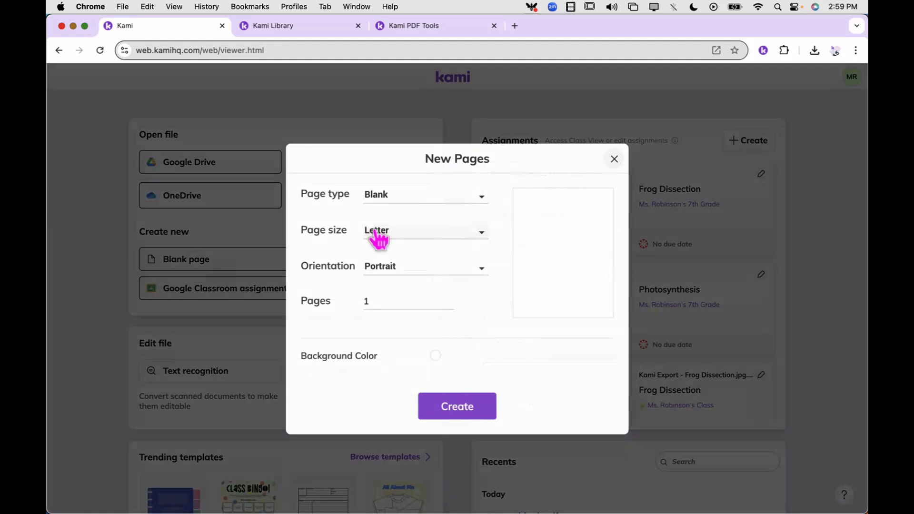
- Look through the page sizes, then switch the new page's orientation to landscape and back to portrait
left_click(406, 233)
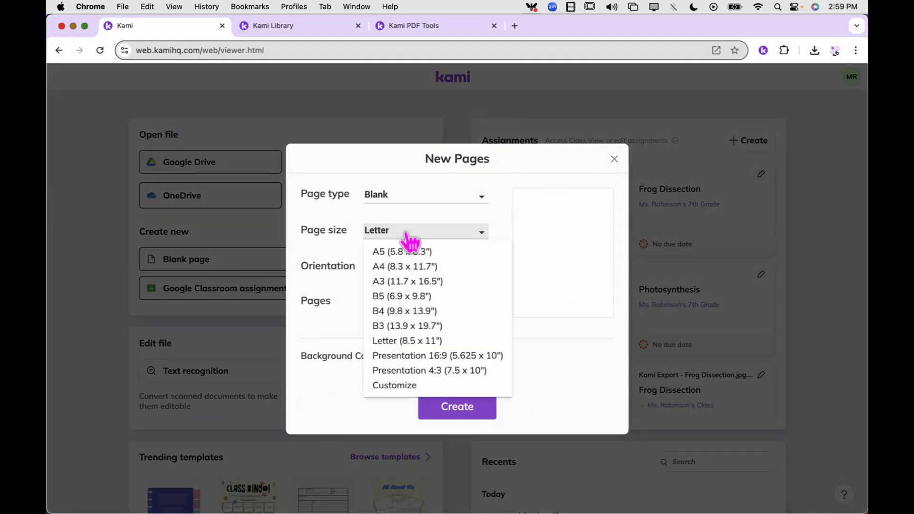
left_click(407, 233)
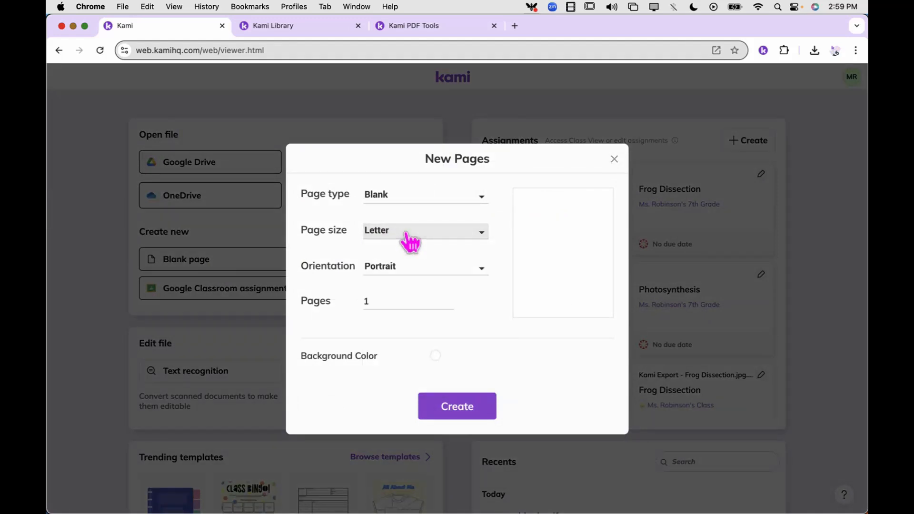
left_click(420, 268)
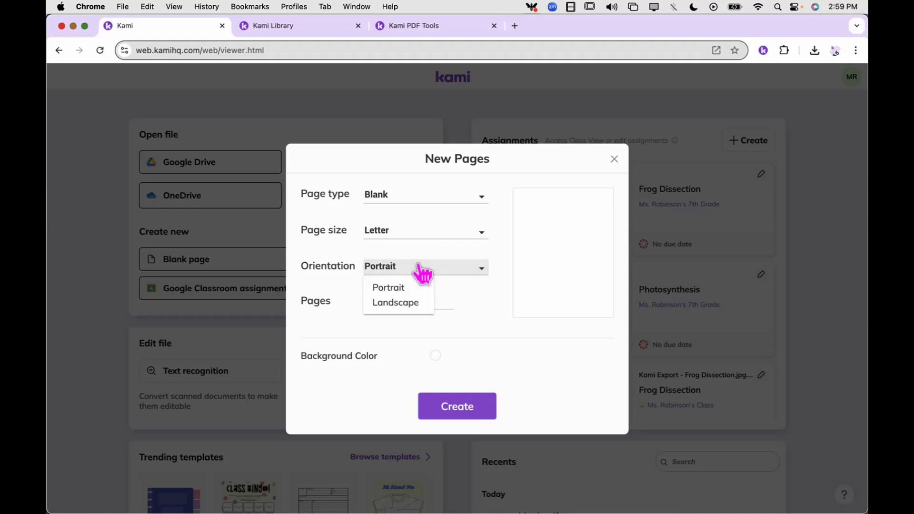
left_click(417, 305)
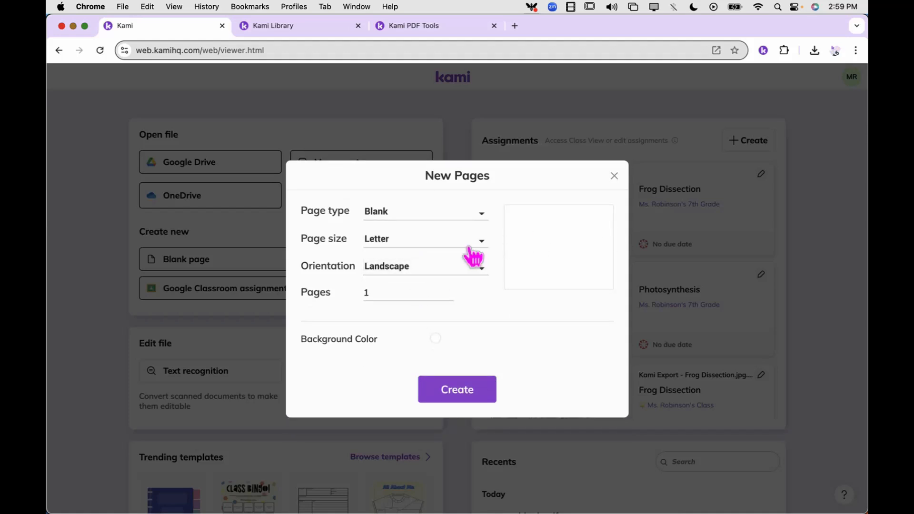
left_click(431, 272)
left_click(390, 288)
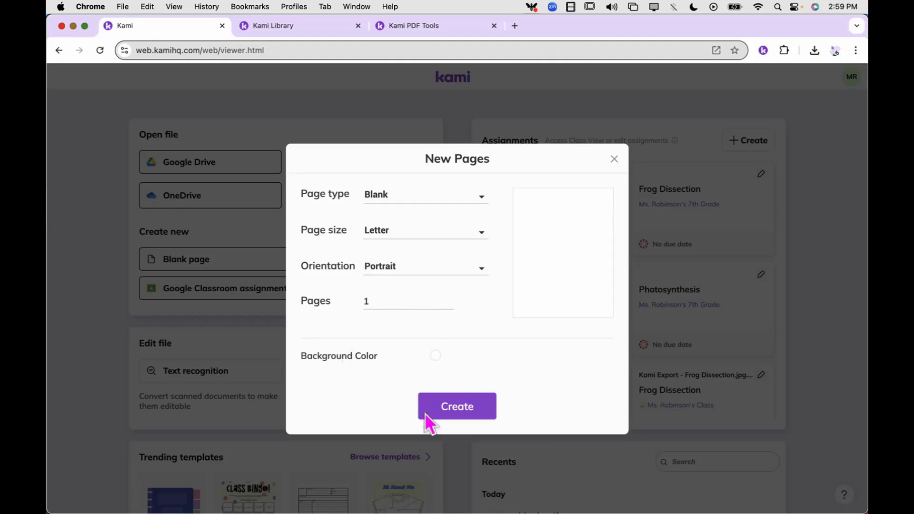
- Create the one-page blank document in Letter size and portrait orientation, and save it to the computer with Quick download
left_click(452, 407)
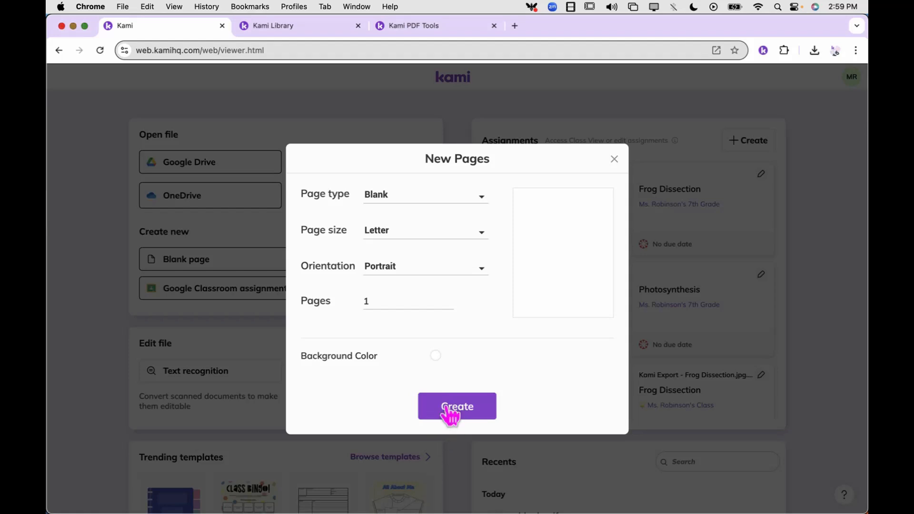
left_click(448, 408)
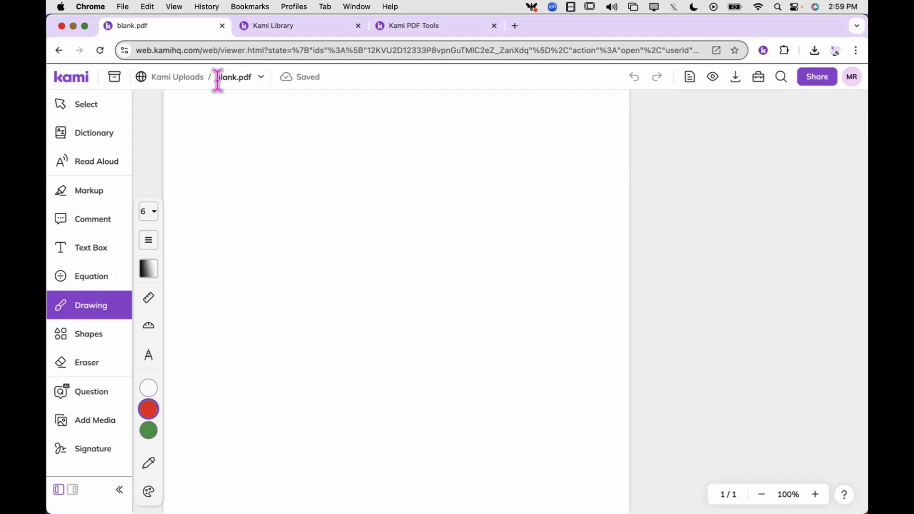
mouse_move(281, 85)
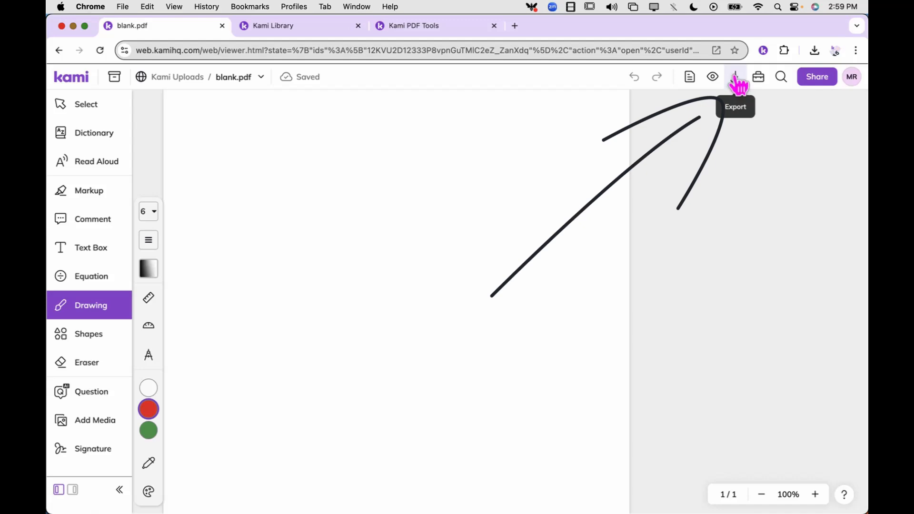
left_click(735, 78)
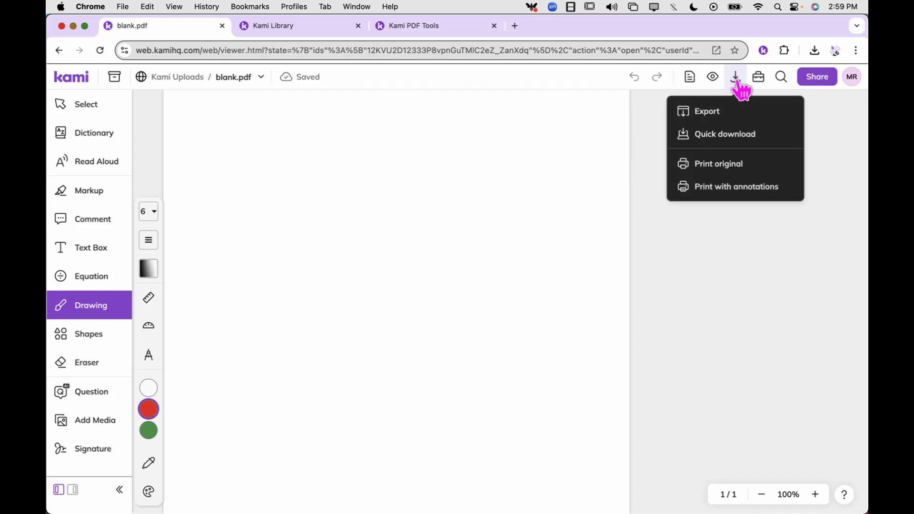
left_click(749, 142)
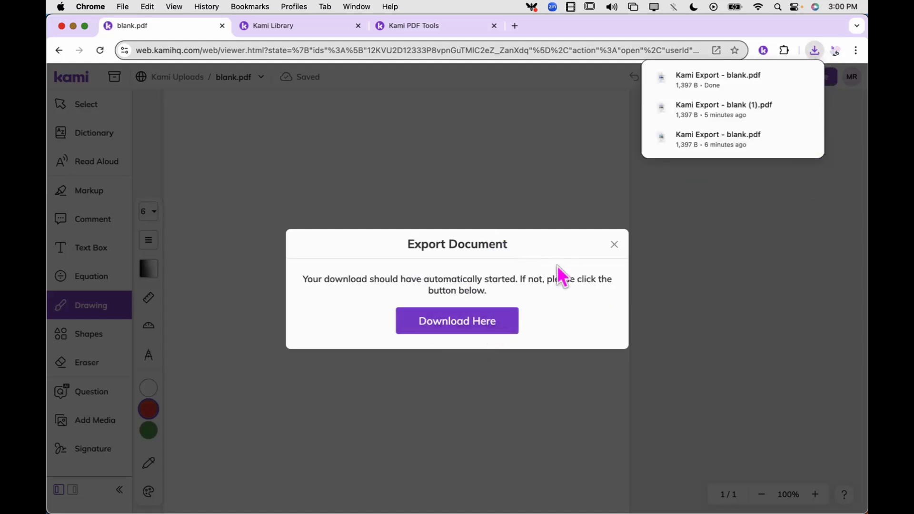
left_click(614, 244)
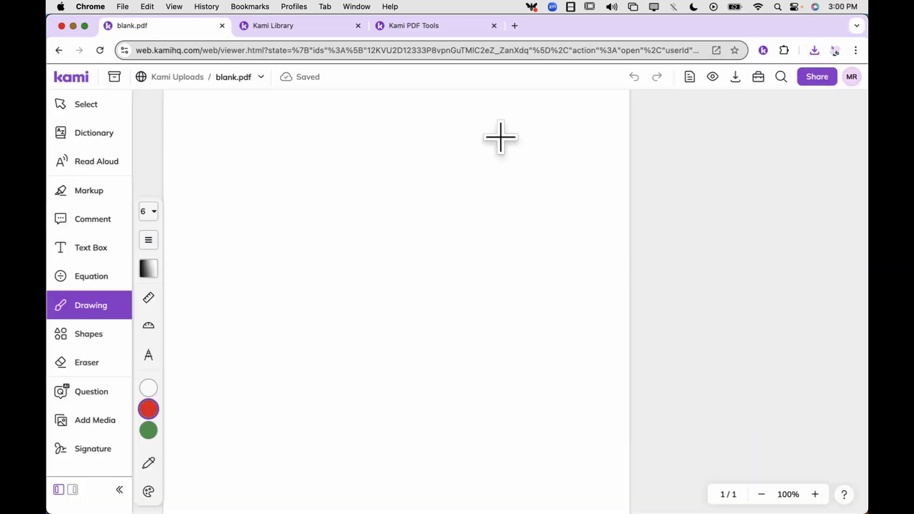
- Return to Kami PDF Tools and add Kami Export - blank.pdf from the Downloads folder
left_click(419, 28)
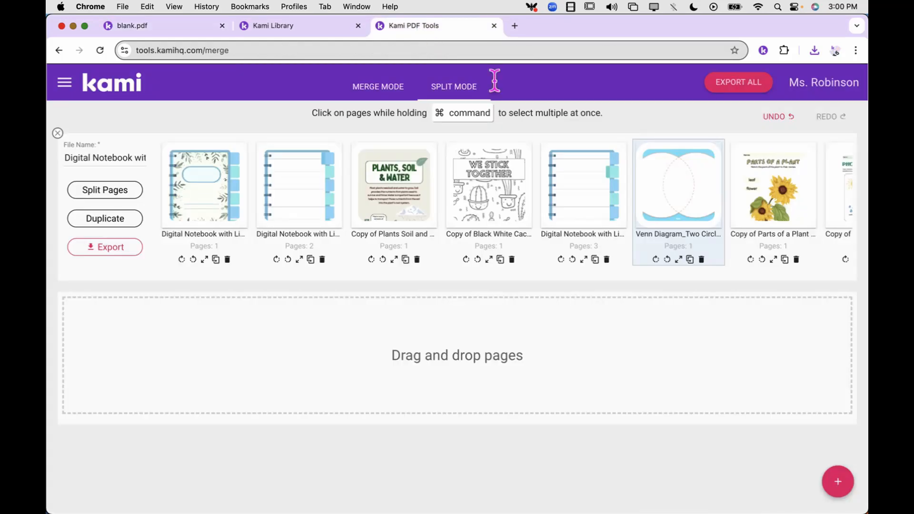
mouse_move(850, 504)
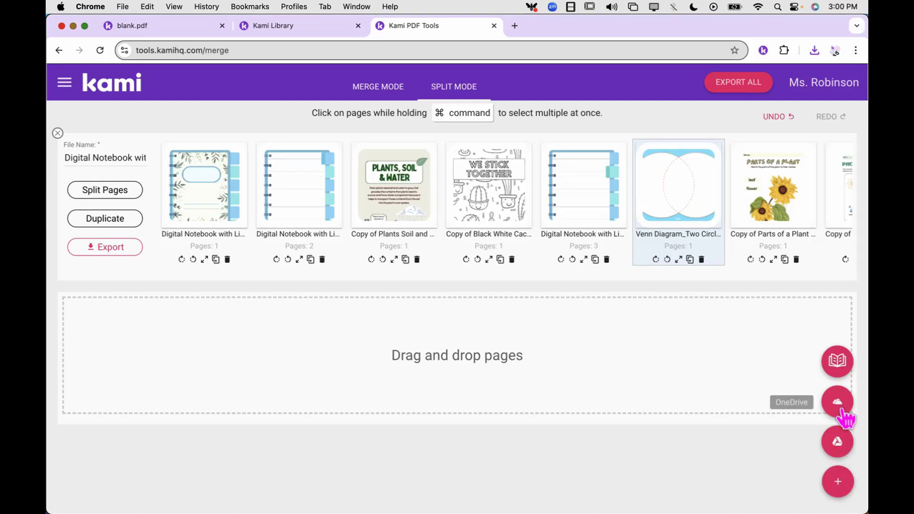
left_click(840, 485)
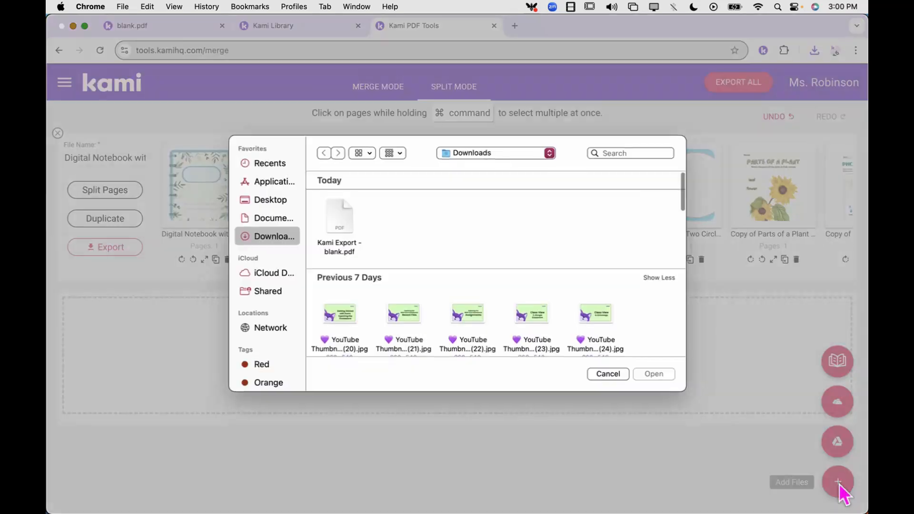
left_click(338, 218)
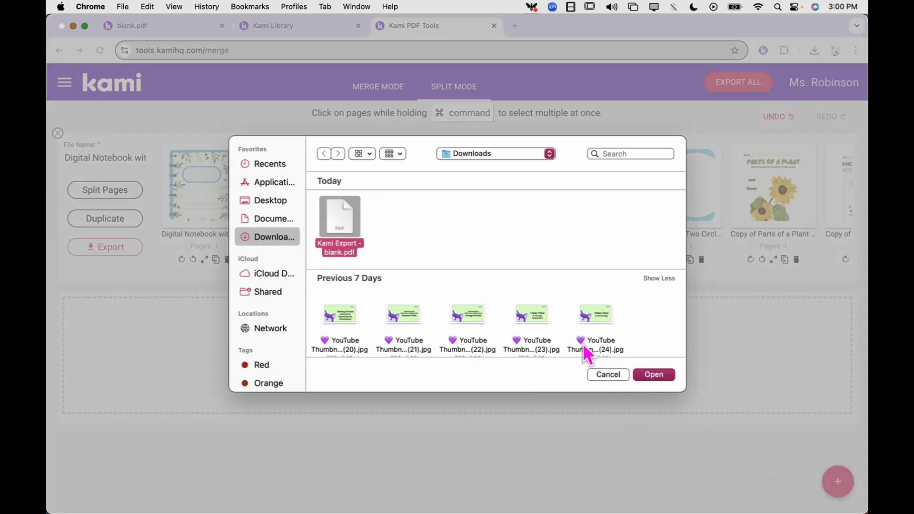
left_click(652, 375)
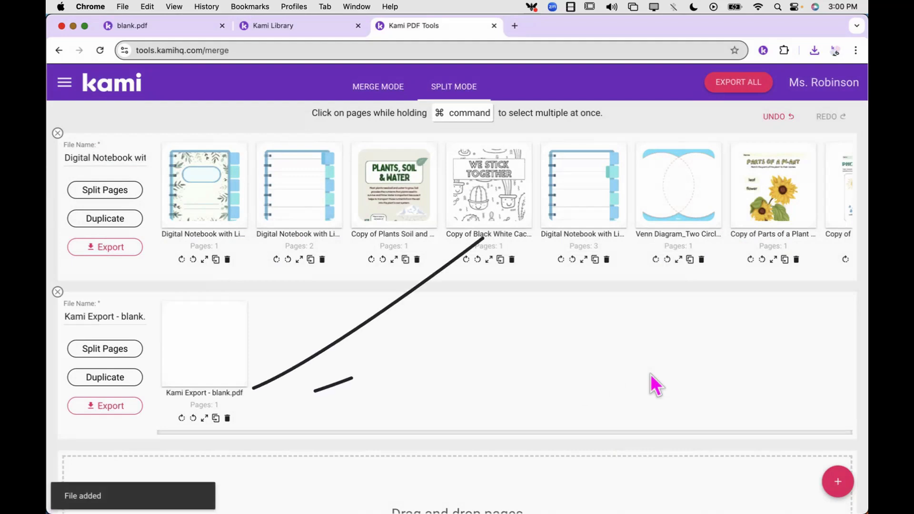
- Duplicate the blank page five times to make six blank pages
left_click(216, 419)
left_click(215, 418)
left_click(216, 418)
left_click(215, 419)
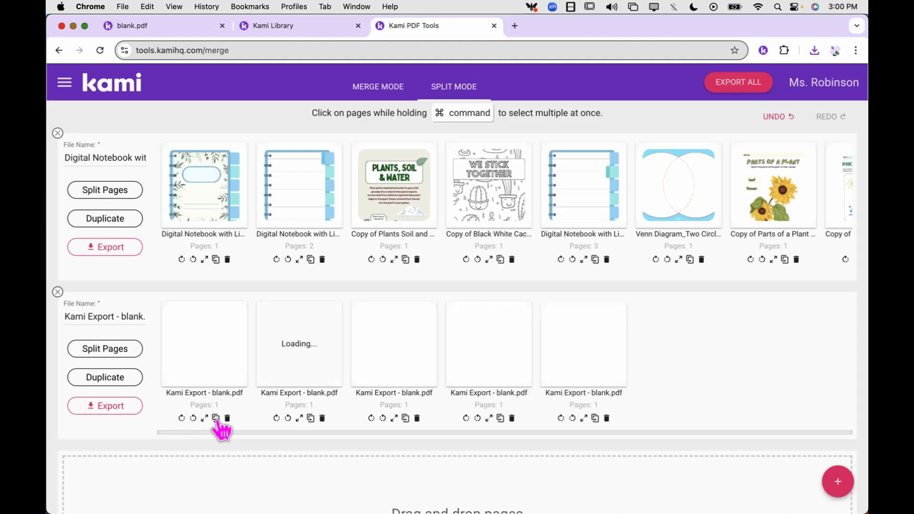
left_click(216, 419)
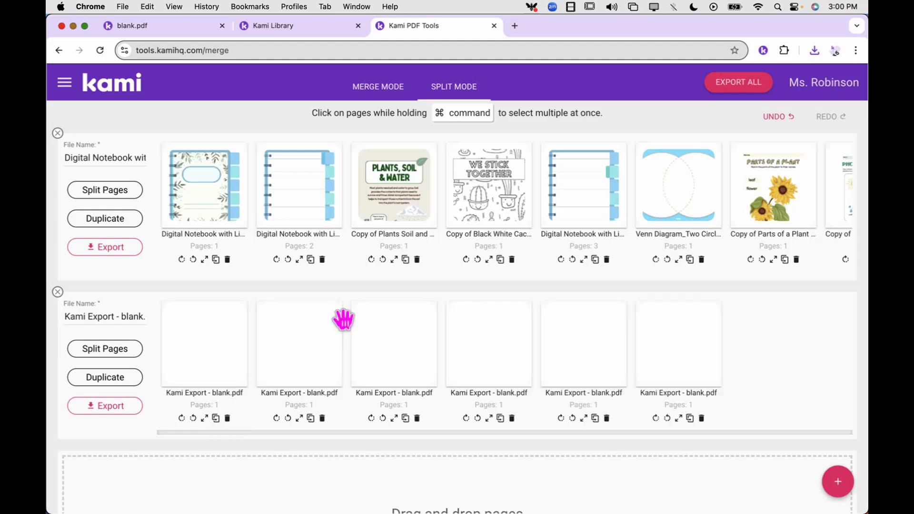
- Insert three of the blank pages into the notebook between pages 2 and 3
left_click_drag(343, 320, 499, 265)
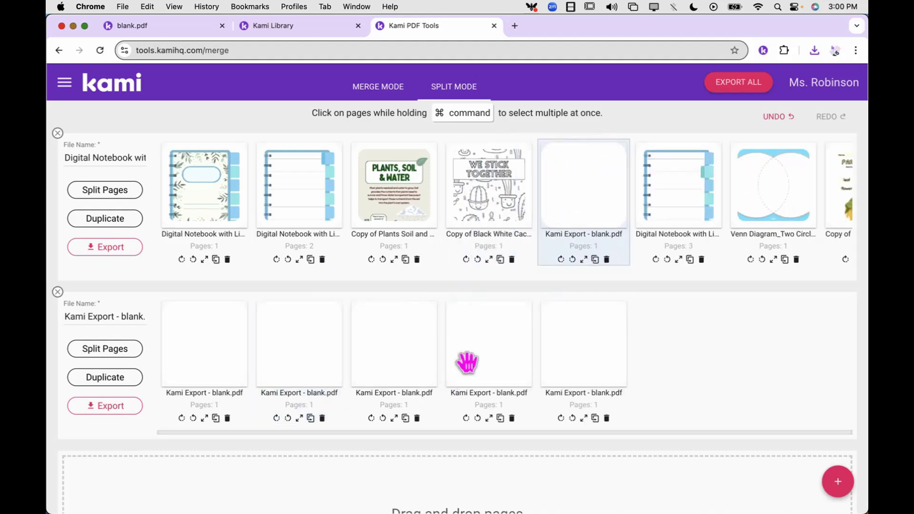
left_click_drag(467, 362, 584, 214)
left_click_drag(471, 323, 369, 188)
- Insert the remaining three blank pages between the Life Cycle of a Plant worksheet and notebook page 6
scroll(541, 192, "right", 10)
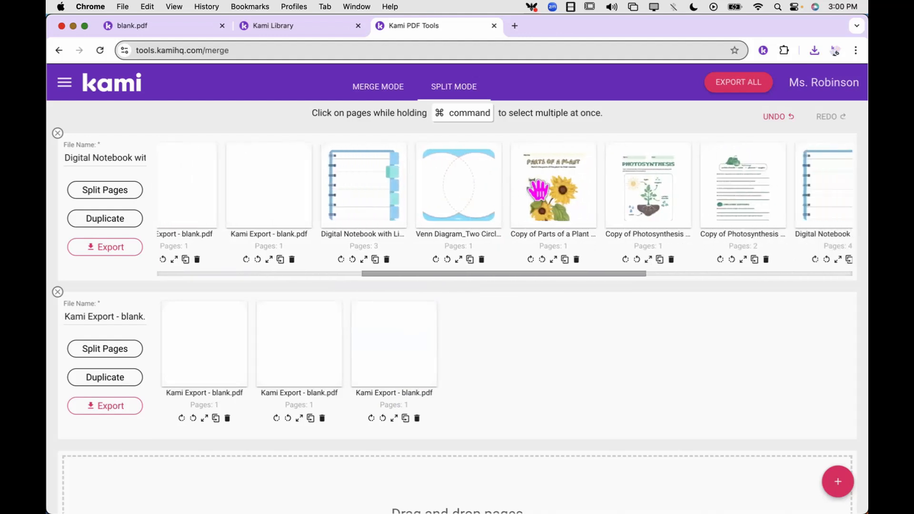
scroll(538, 188, "right", 10)
left_click_drag(402, 320, 592, 167)
scroll(601, 194, "right", 3)
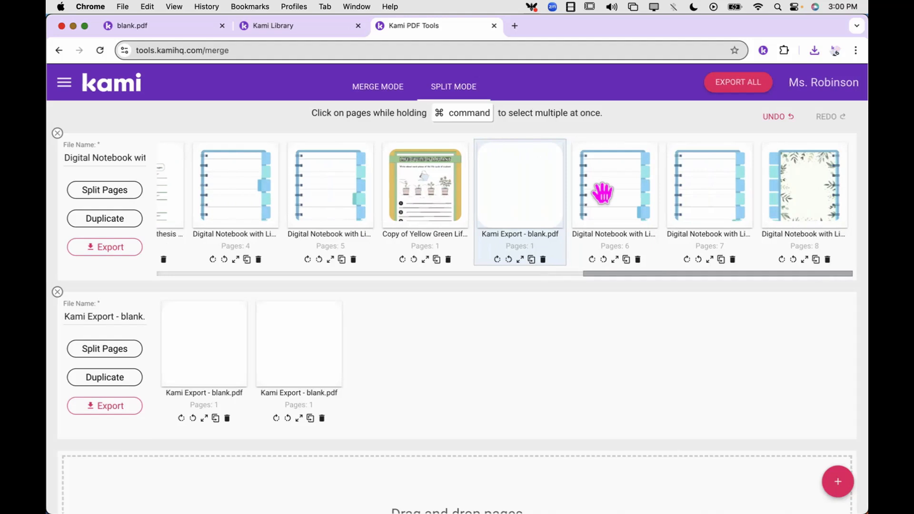
left_click_drag(290, 367, 562, 229)
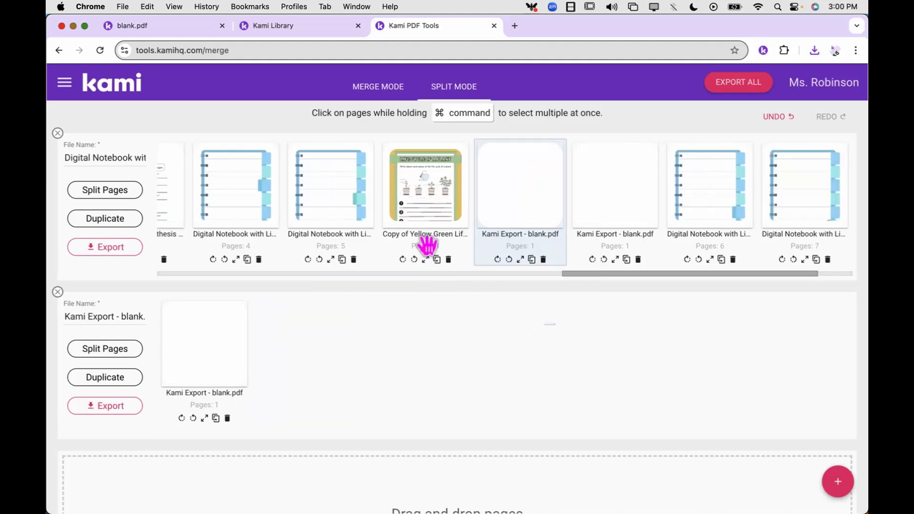
left_click_drag(213, 335, 528, 174)
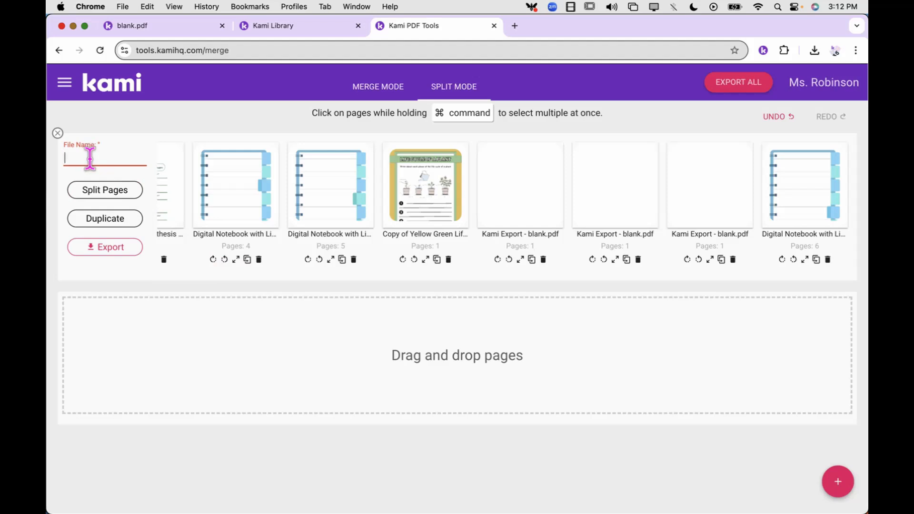
- Name the merged file "Interactive Plant Notebook" and check its available export destinations without exporting
type("Interactive Plant Notebook")
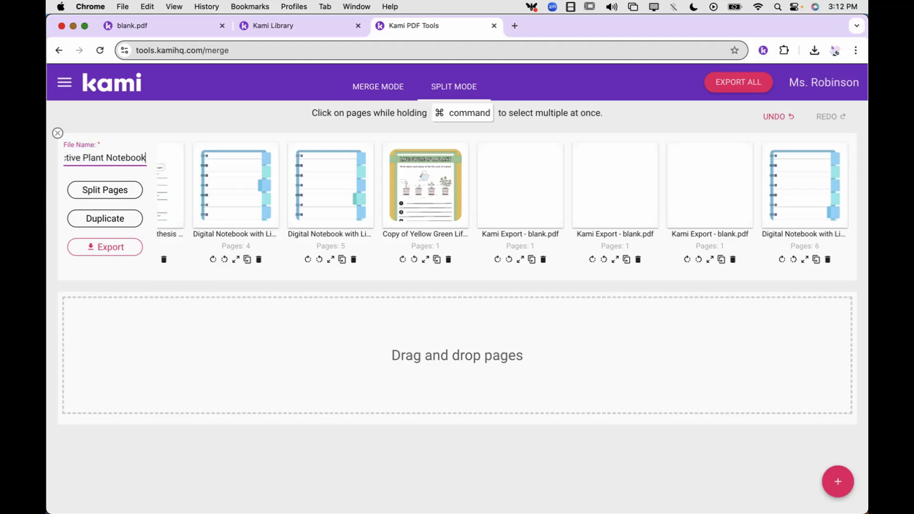
left_click(106, 251)
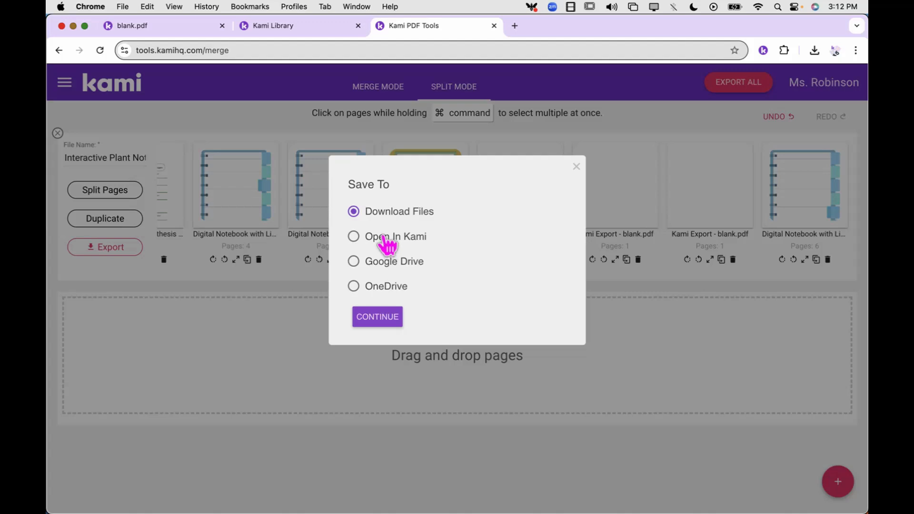
left_click(577, 167)
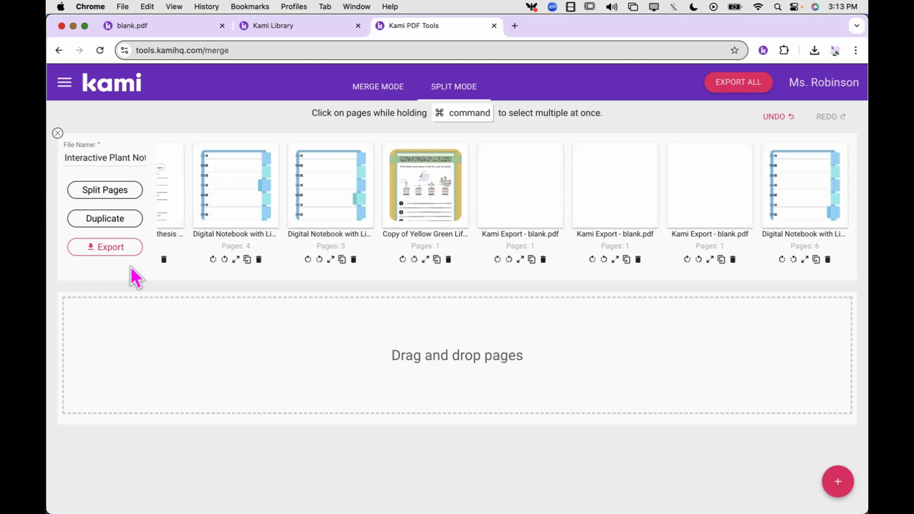
- Duplicate the merged notebook and rename the copy "Interactive Plant Notebook - 2nd period"
left_click(112, 220)
left_click(108, 314)
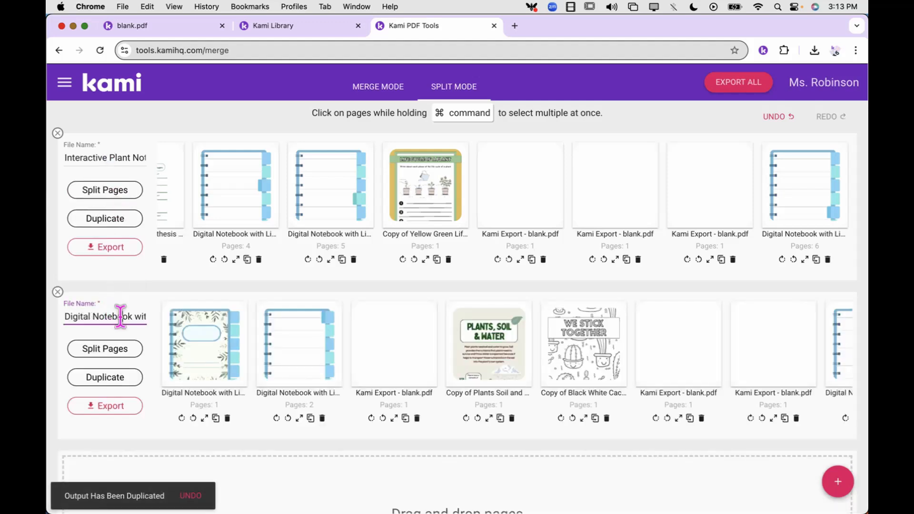
left_click_drag(121, 317, 180, 320)
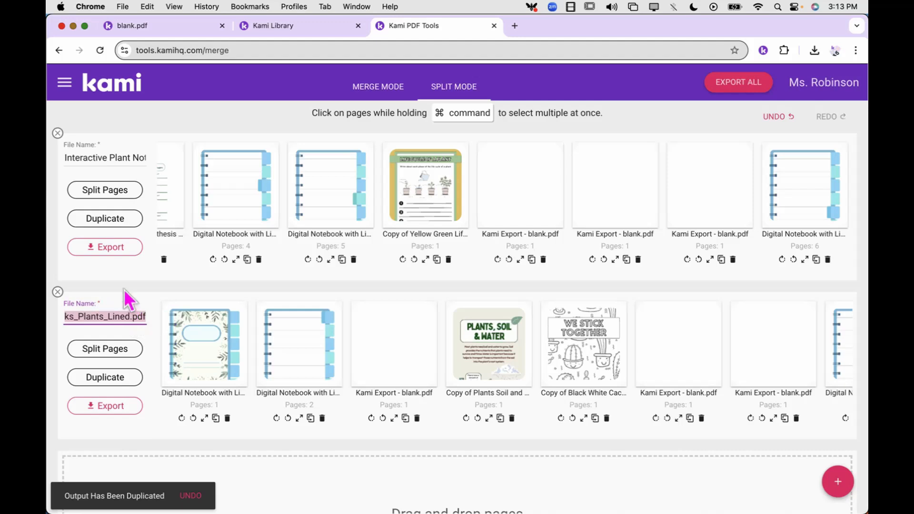
left_click(119, 157)
key("super+a")
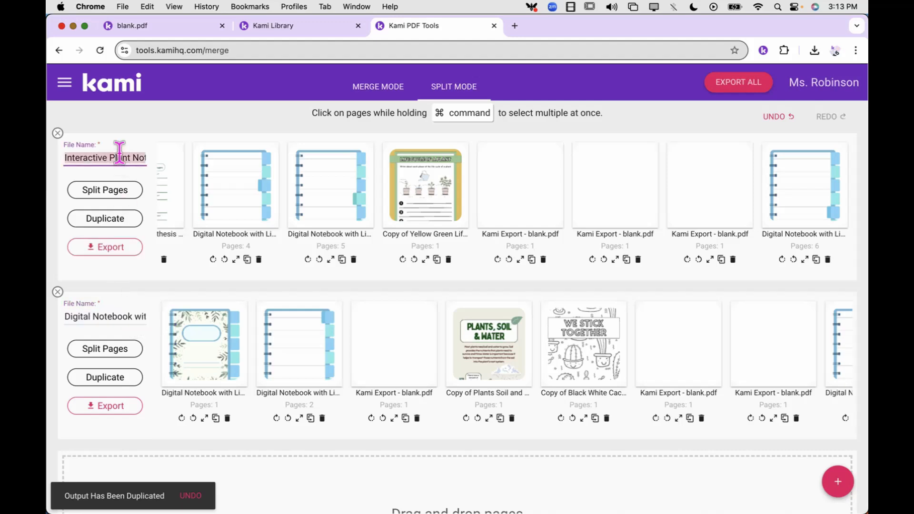
left_click(114, 317)
key("super+a")
type("Interactive Plant Notebook.pdf")
key("BackSpace")
key("BackSpace")
key("BackSpace")
key("BackSpace")
type("- 2nd p")
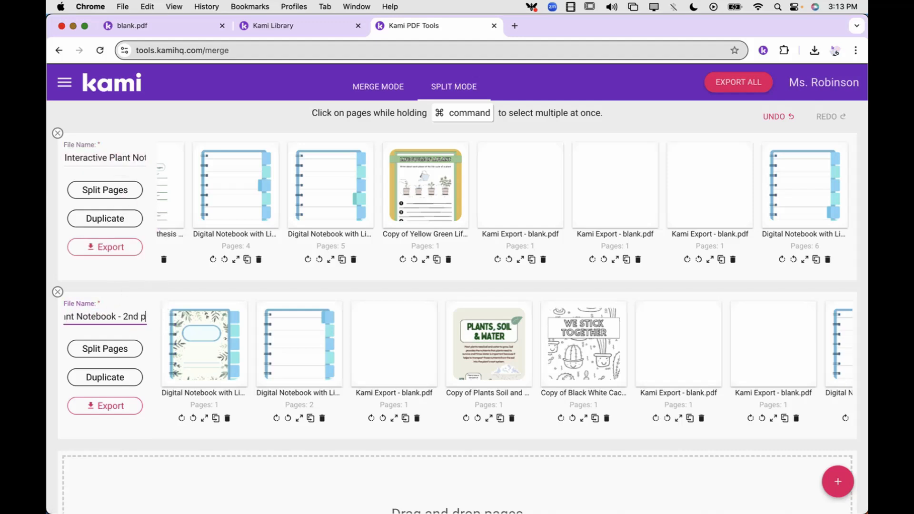
type("eriod")
- Duplicate the 2nd period notebook and add "3rd period -" to the start of the new copy's file name
left_click(125, 381)
scroll(127, 316, "down", 5)
left_click(135, 245)
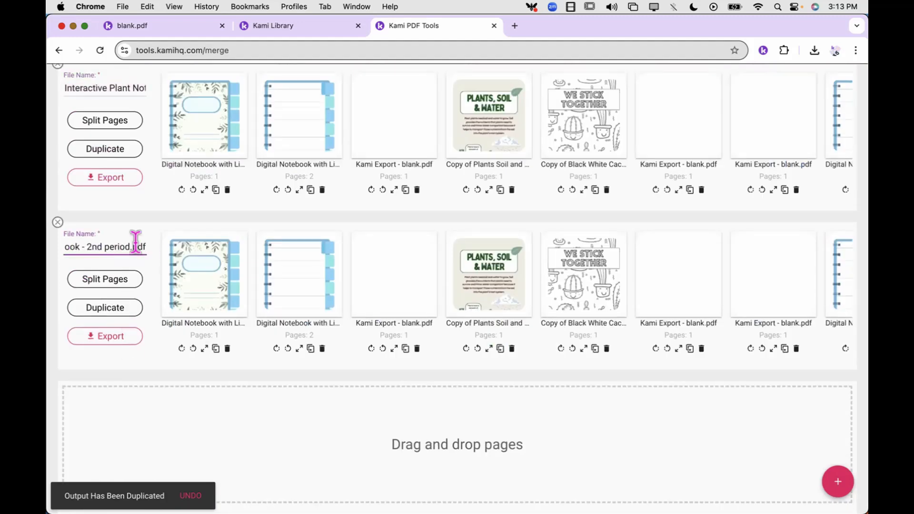
key("super+Left")
type("3rd period -")
left_click(123, 374)
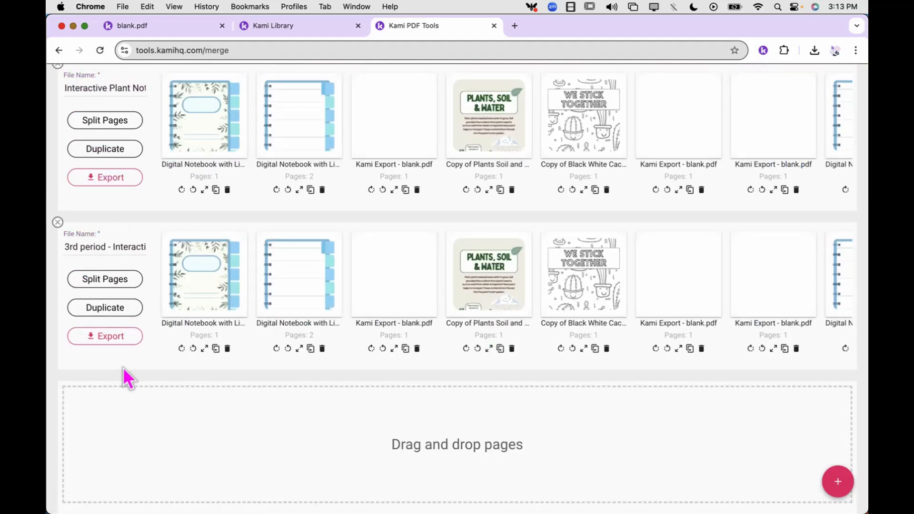
- Export the first Interactive Plant Notebook with the Open In Kami option and open it in Kami
scroll(126, 378, "up", 5)
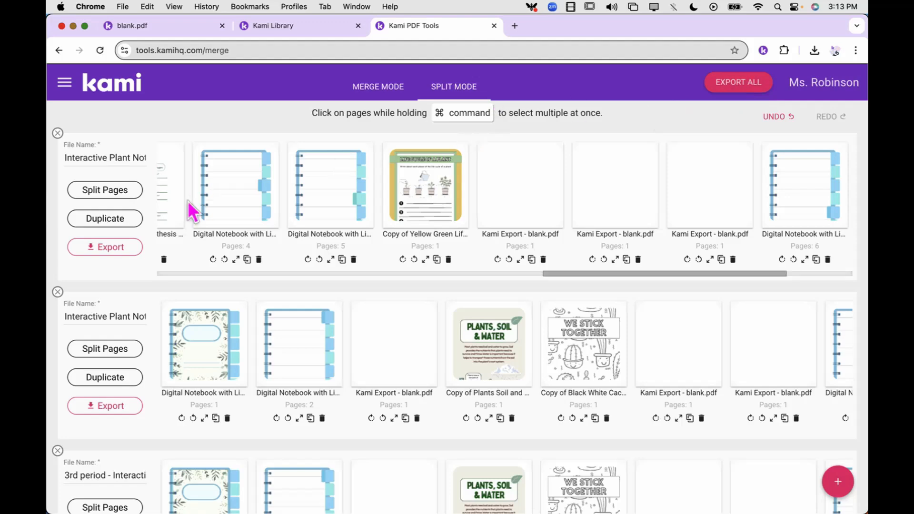
left_click(109, 251)
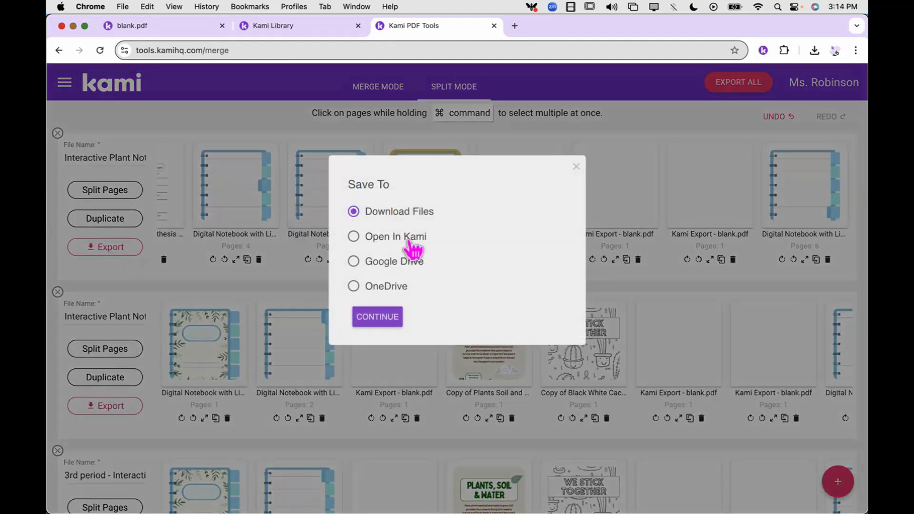
left_click(412, 249)
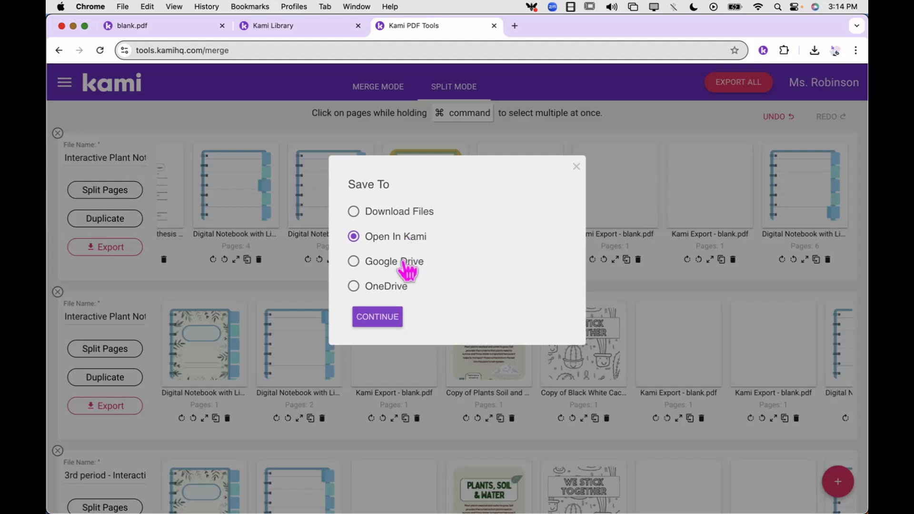
left_click(386, 323)
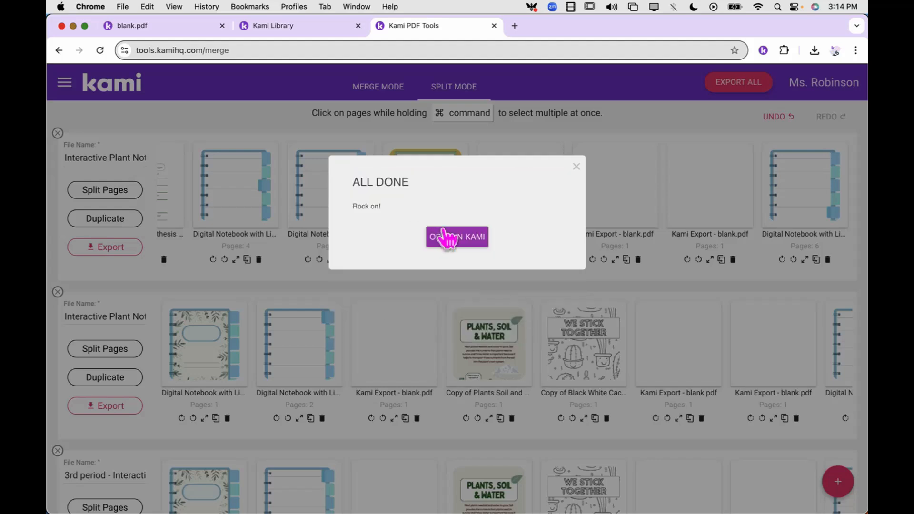
left_click(444, 234)
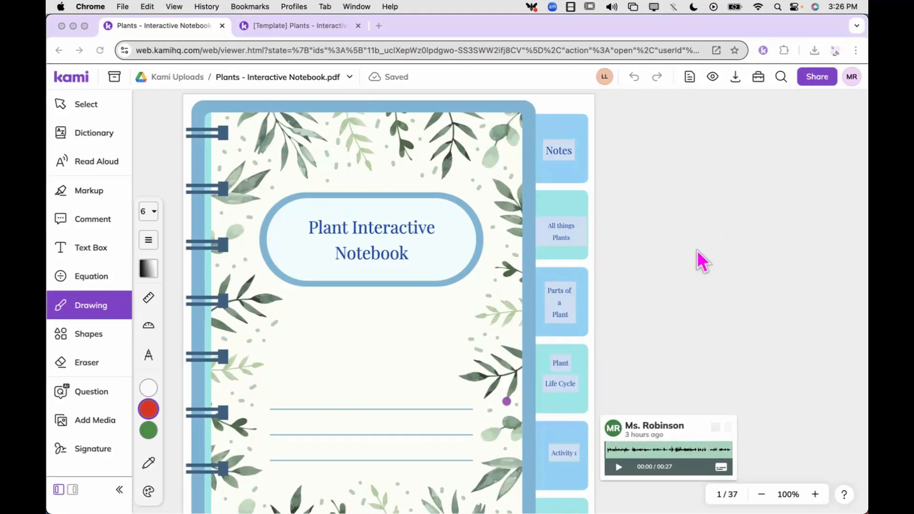
- Look over the cover, Notes page and Plants, Soil & Water page of Plants - Interactive Notebook.pdf
scroll(669, 289, "down", 3)
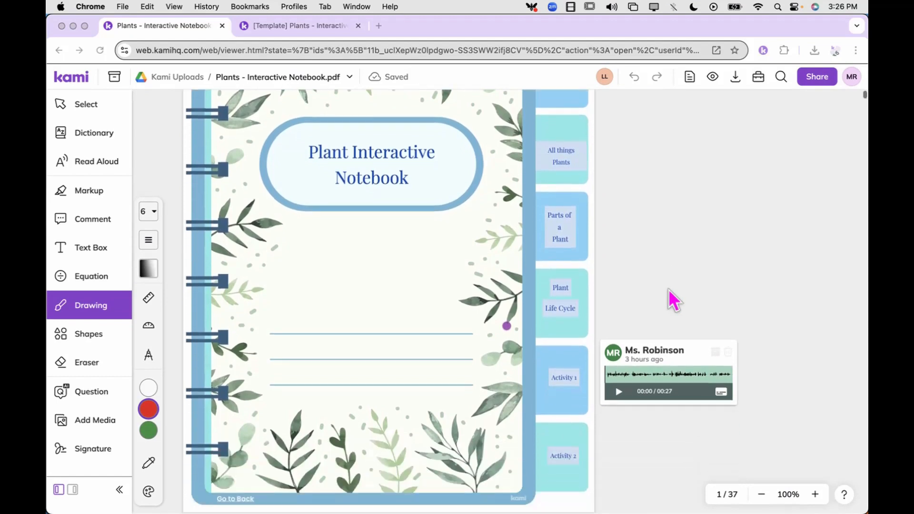
scroll(675, 299, "down", 10)
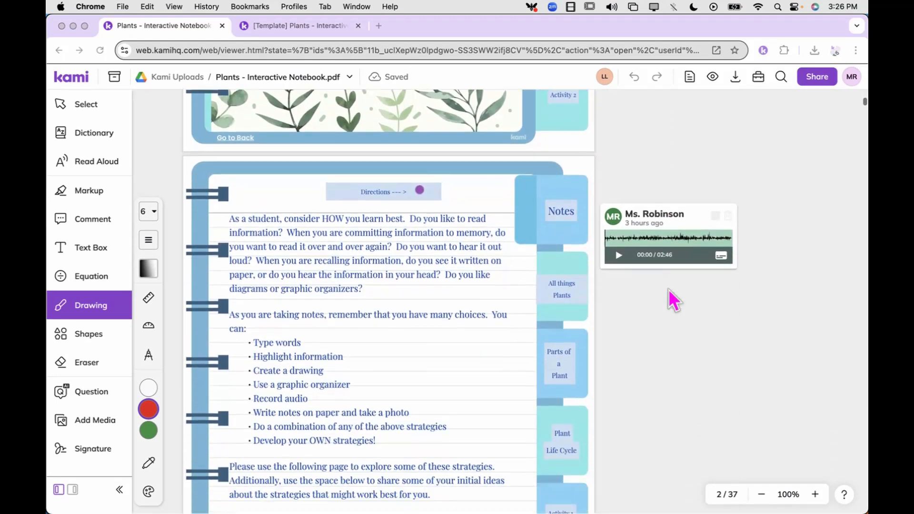
scroll(668, 289, "down", 2)
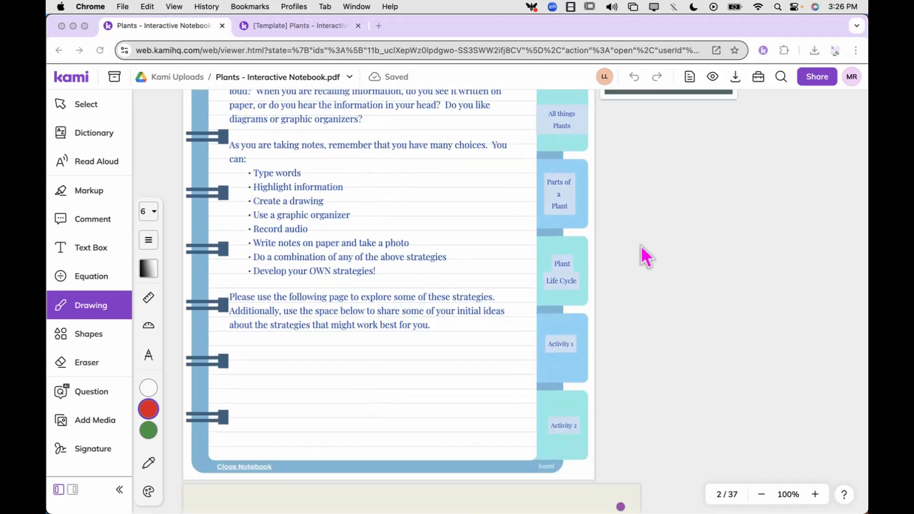
scroll(641, 245, "down", 8)
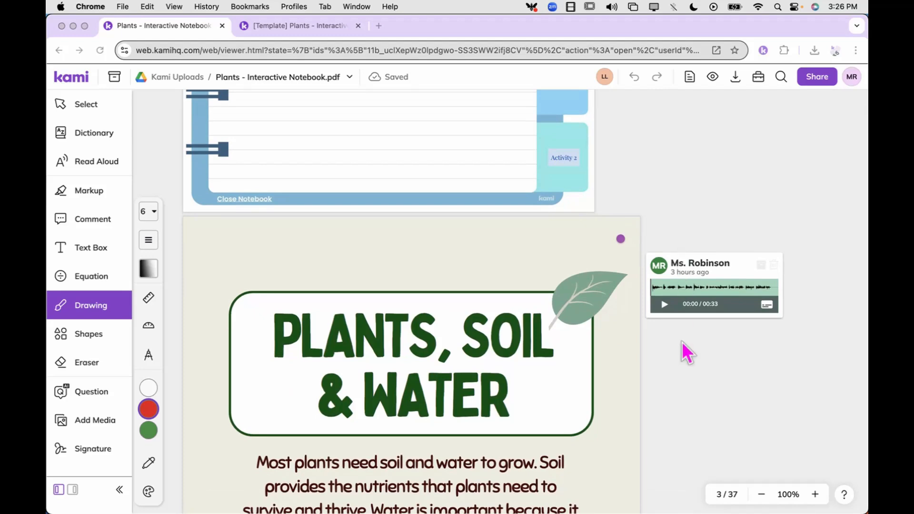
scroll(633, 107, "up", 15)
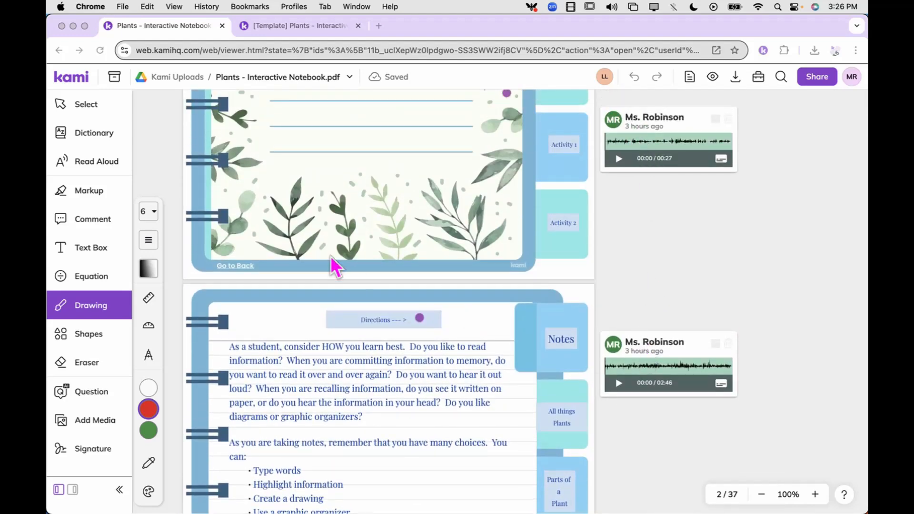
- Show the comment tools and review the voice comments and worksheets on notebook pages 1 to 4
left_click(86, 224)
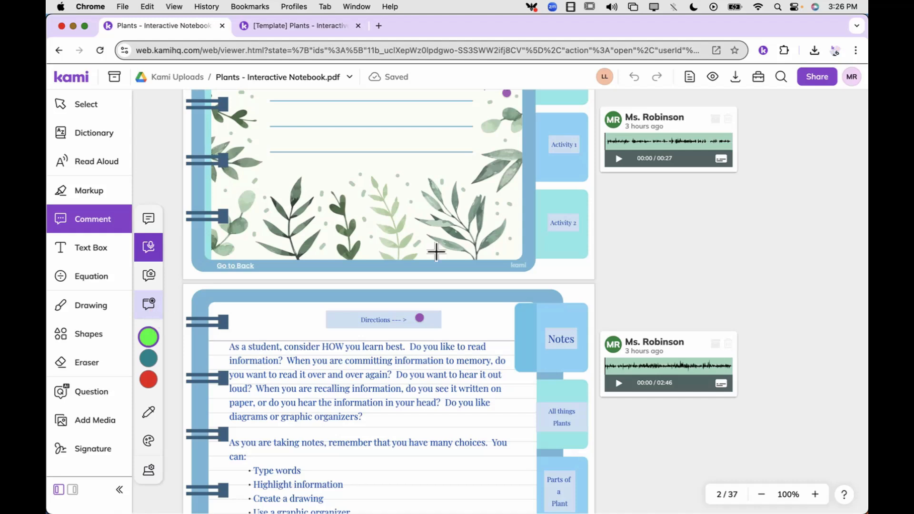
left_click(671, 150)
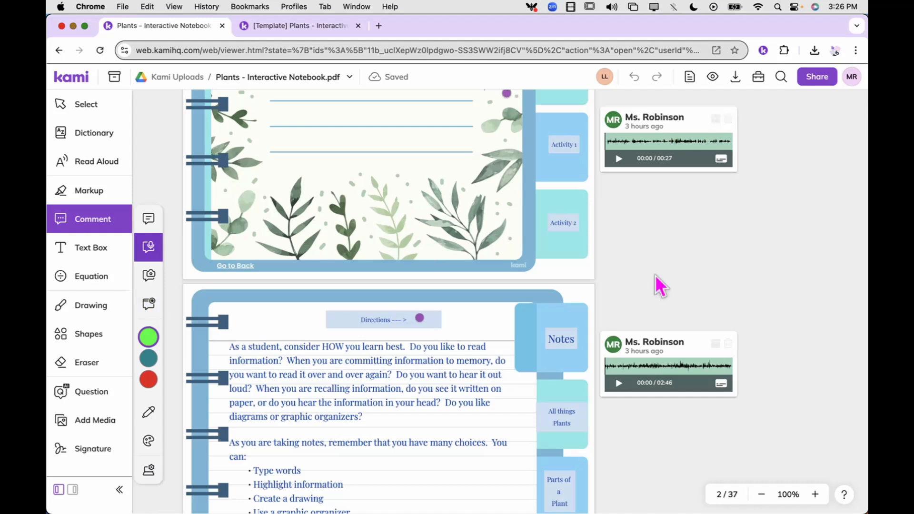
left_click(653, 361)
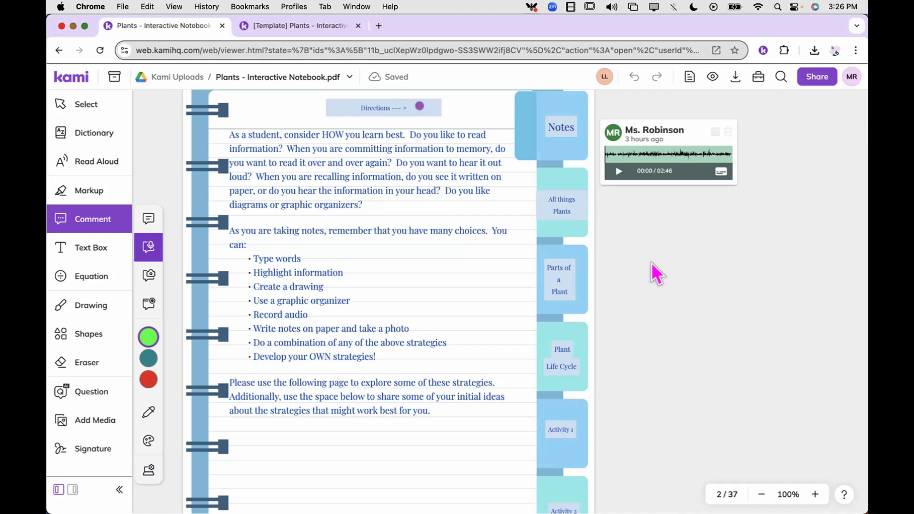
scroll(651, 261, "down", 8)
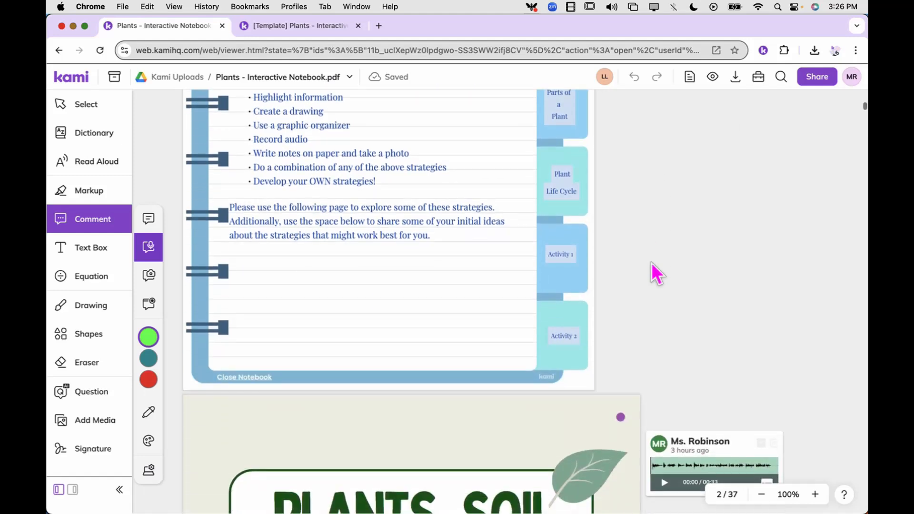
scroll(651, 262, "down", 2)
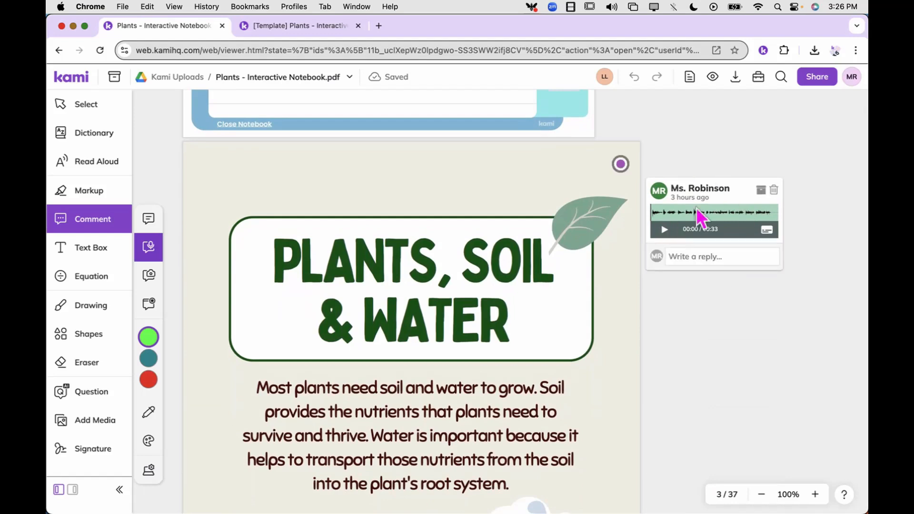
scroll(738, 214, "down", 9)
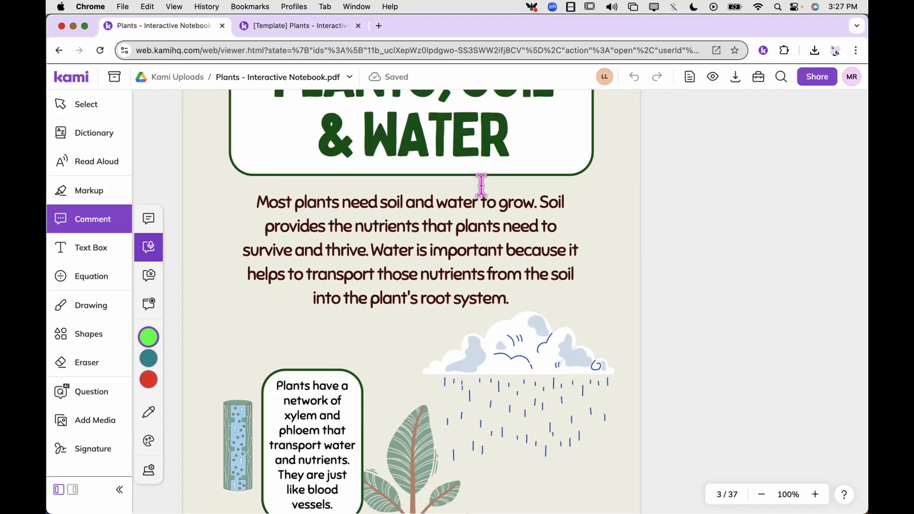
scroll(481, 183, "down", 20)
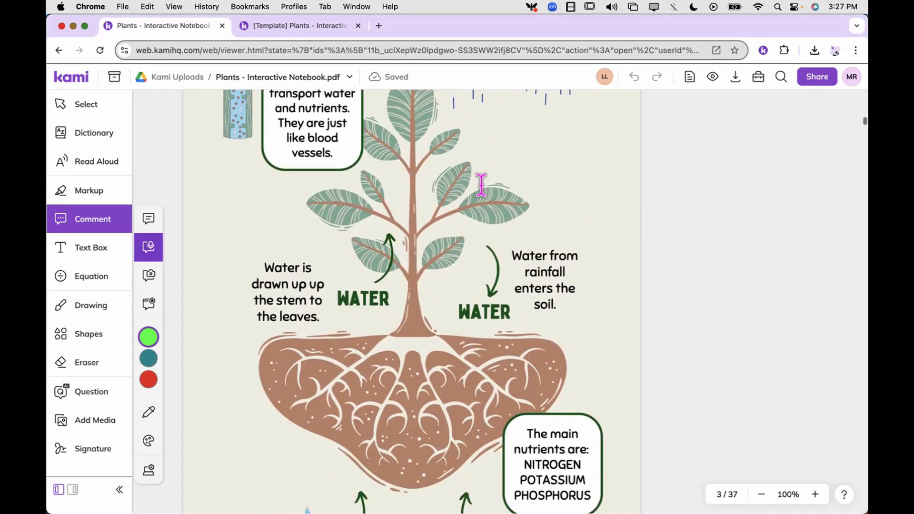
scroll(481, 184, "down", 20)
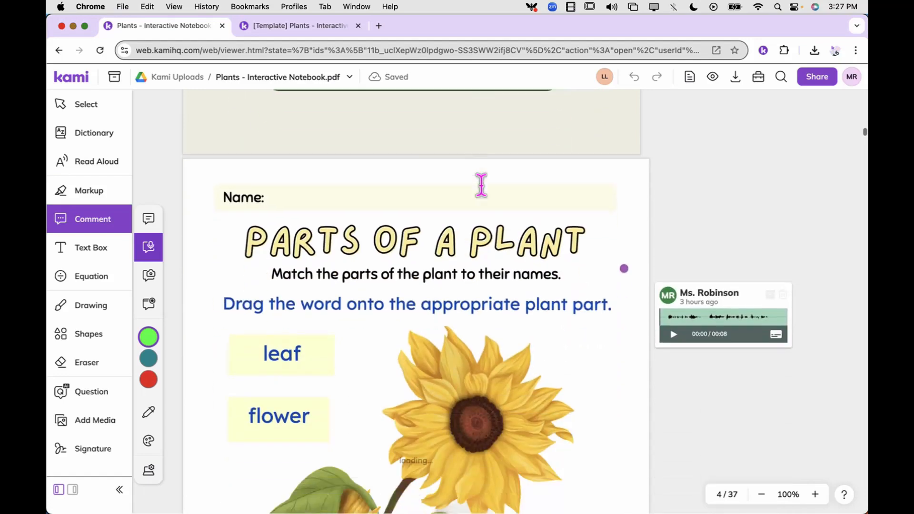
scroll(481, 186, "down", 6)
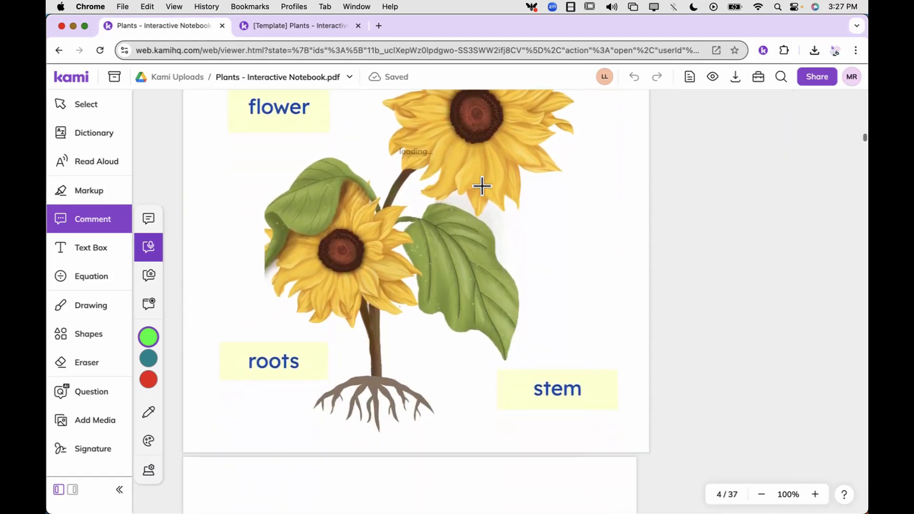
scroll(481, 185, "up", 15)
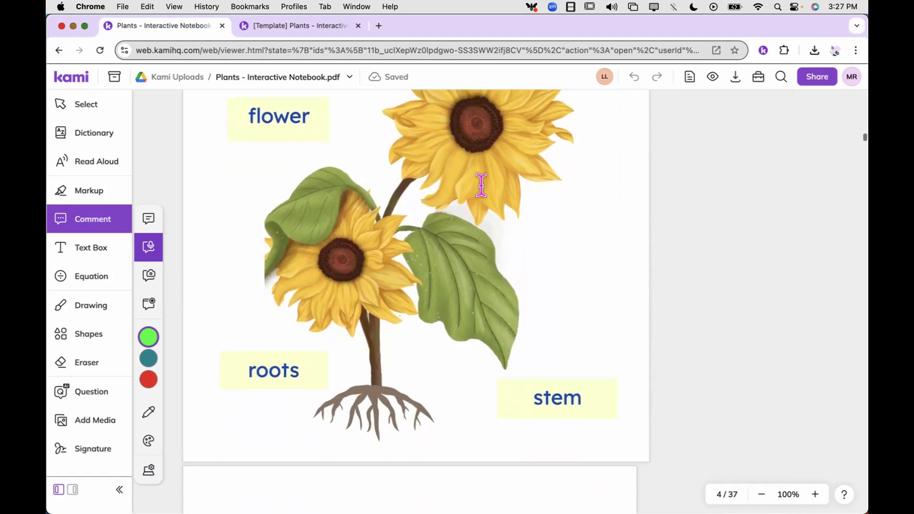
scroll(482, 185, "up", 20)
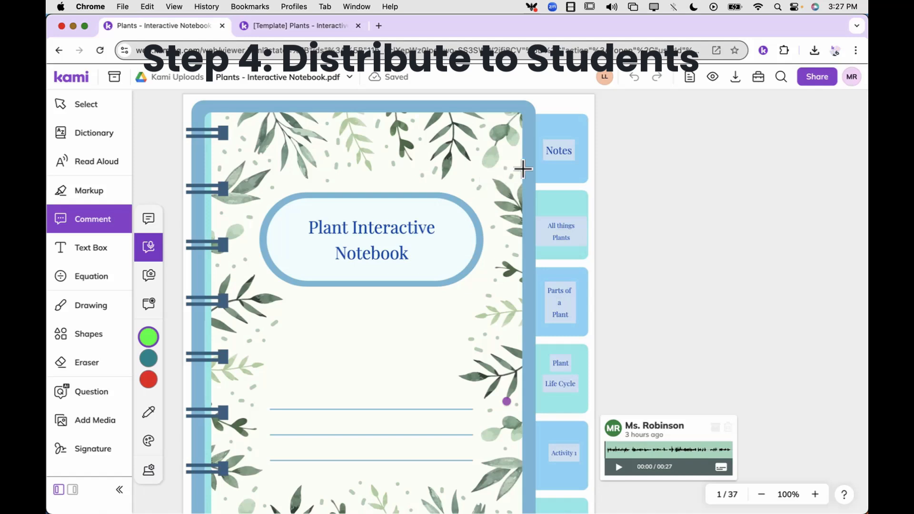
- Create a Google Classroom assignment from the open notebook and title it "Interactive Plant Notebook"
left_click(817, 78)
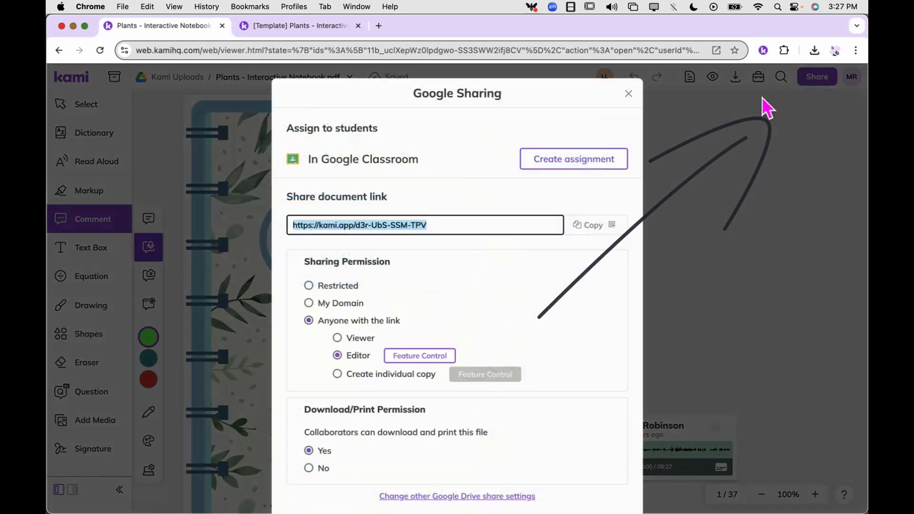
left_click(608, 161)
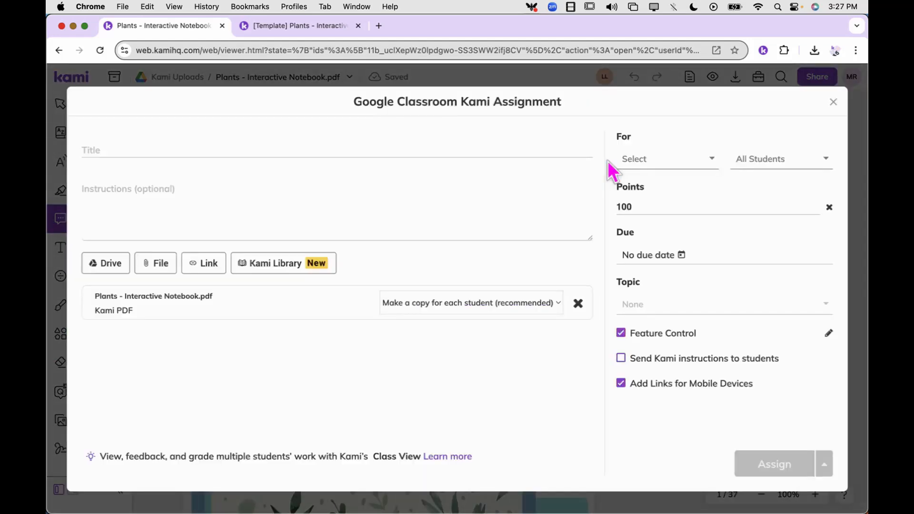
left_click(416, 147)
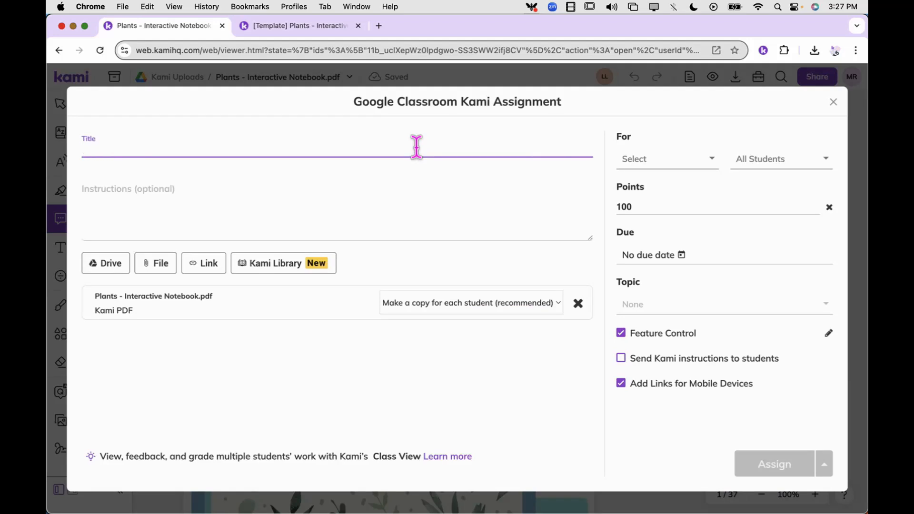
left_click(344, 208)
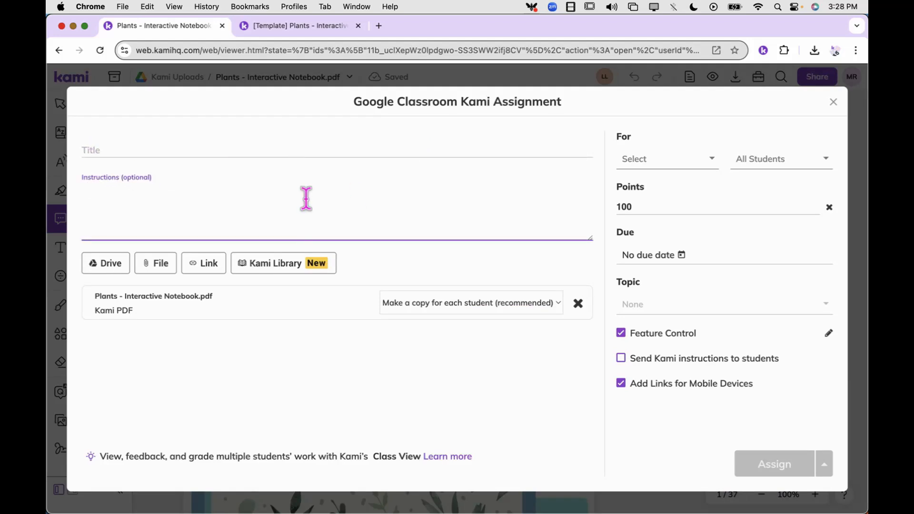
left_click(274, 156)
type("Interactive Plan Not")
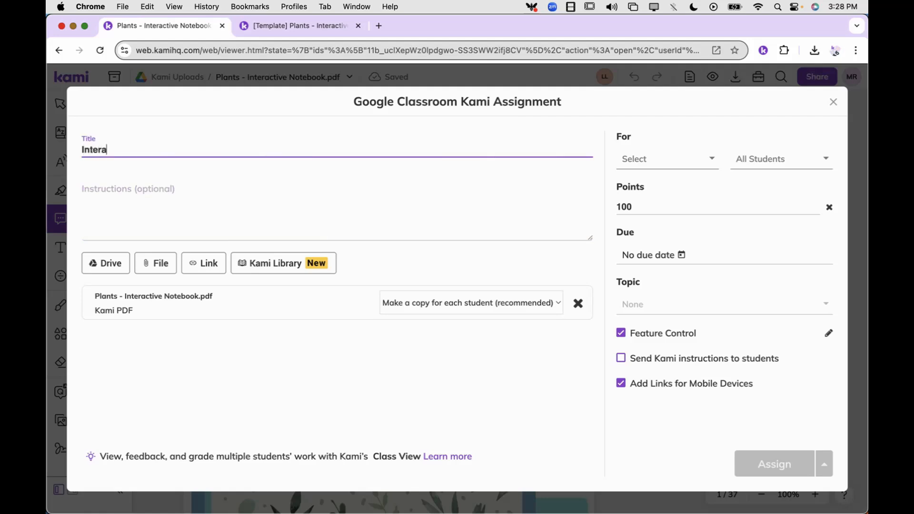
key("BackSpace")
key("BackSpace")
key("BackSpace")
key("BackSpace")
type("t NotebookPlease")
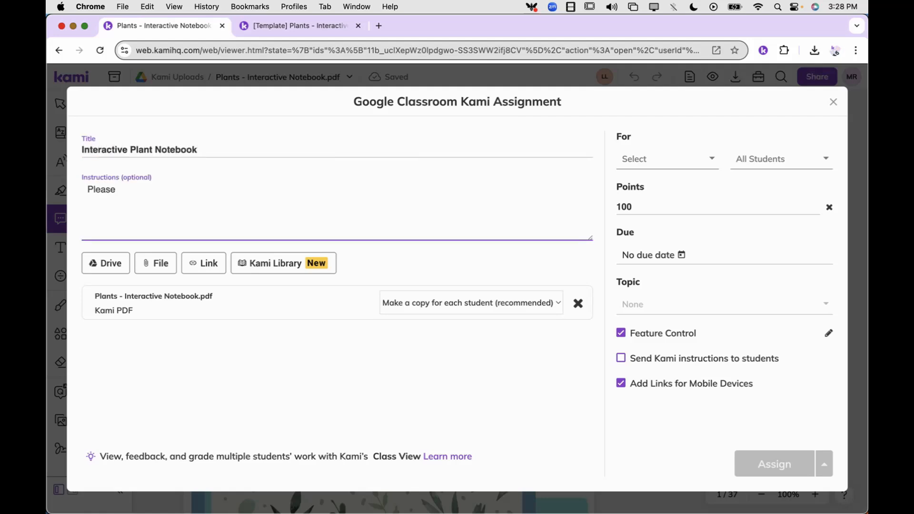
- Write the instructions "Please look for instructions in the margin of the notebook pages. For this assignment, please complete the activities on pages 1-4."
type(" look for instructions in the margin of the notebook pages.  For this assignment, please complete pages 1-4")
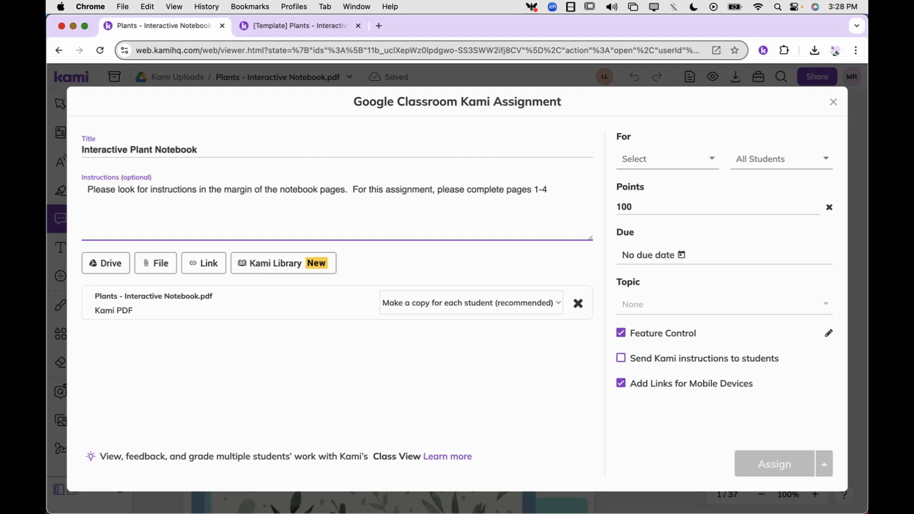
left_click(465, 189)
type("the activities on")
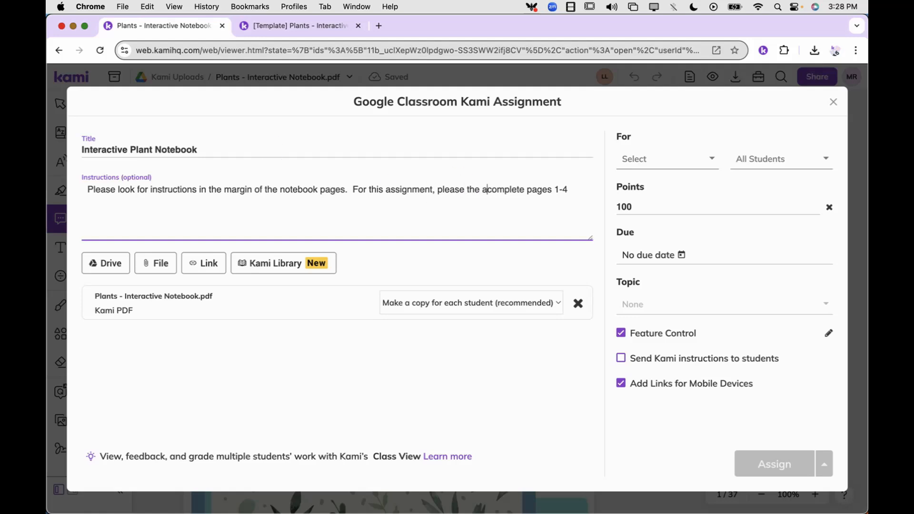
left_click(465, 189)
type("complete")
left_click(125, 199)
key("BackSpace")
key("BackSpace")
key("BackSpace")
key("BackSpace")
key("BackSpace")
key("BackSpace")
key("BackSpace")
key("BackSpace")
key("BackSpace")
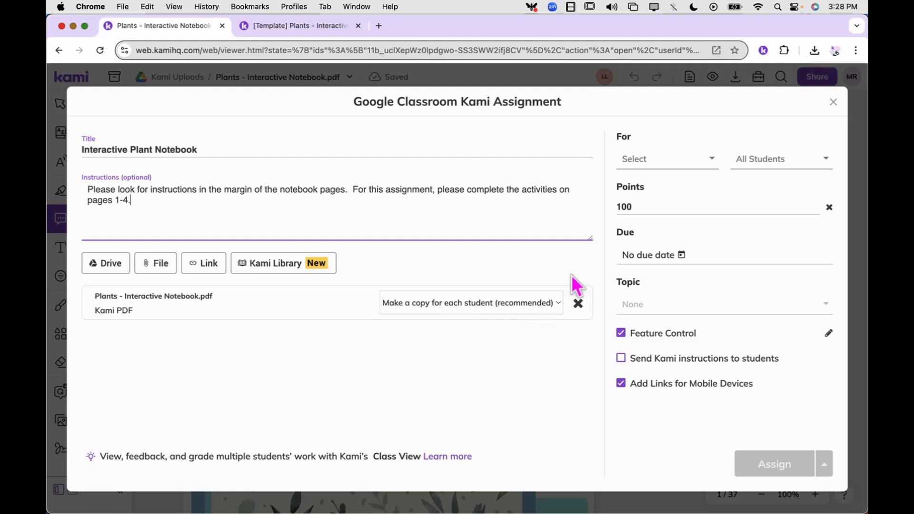
- Assign the notebook to the teacher's own named class and keep All Students as the recipients
left_click(664, 168)
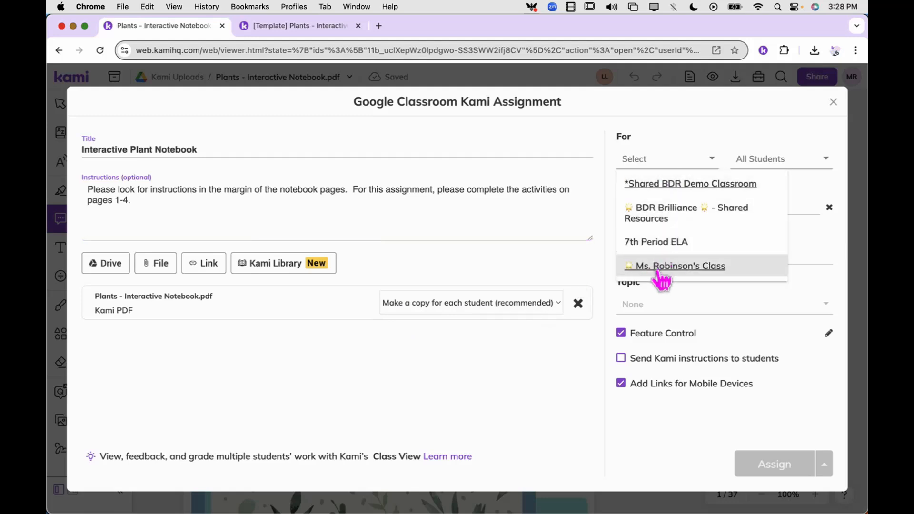
left_click(659, 270)
left_click(676, 128)
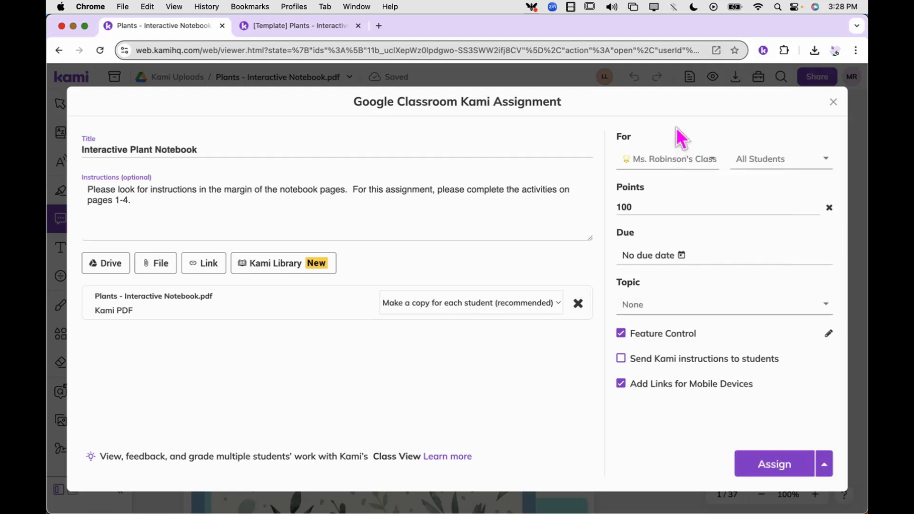
left_click(792, 160)
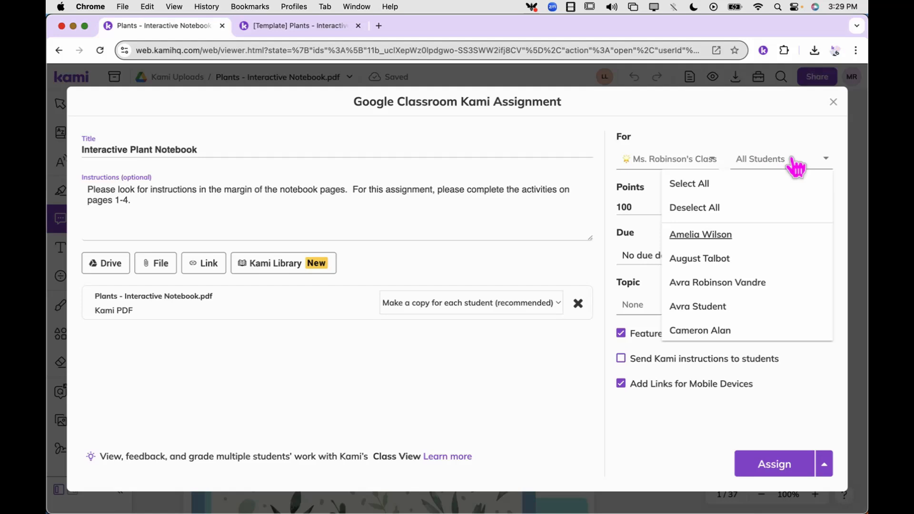
left_click(794, 165)
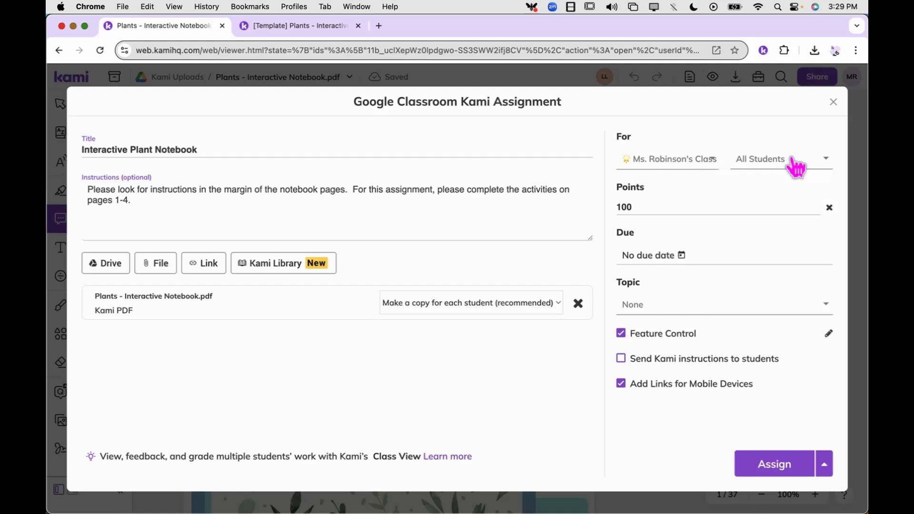
- Open the assignment's Feature Control settings, switch all tools off and re-enable only Select
left_click(686, 335)
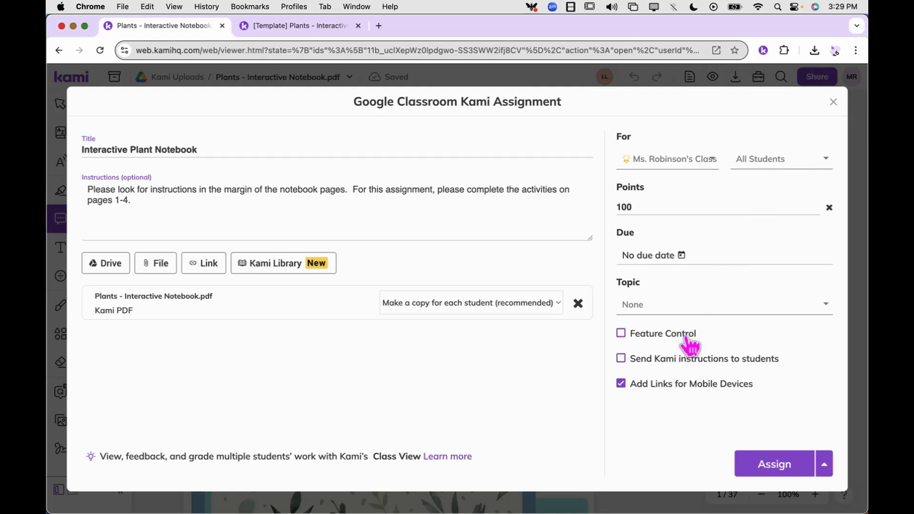
left_click(686, 336)
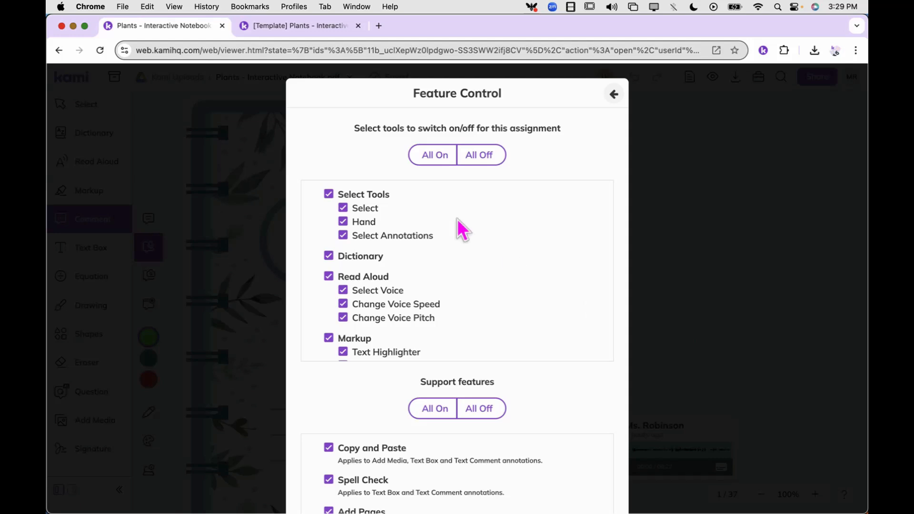
left_click(477, 159)
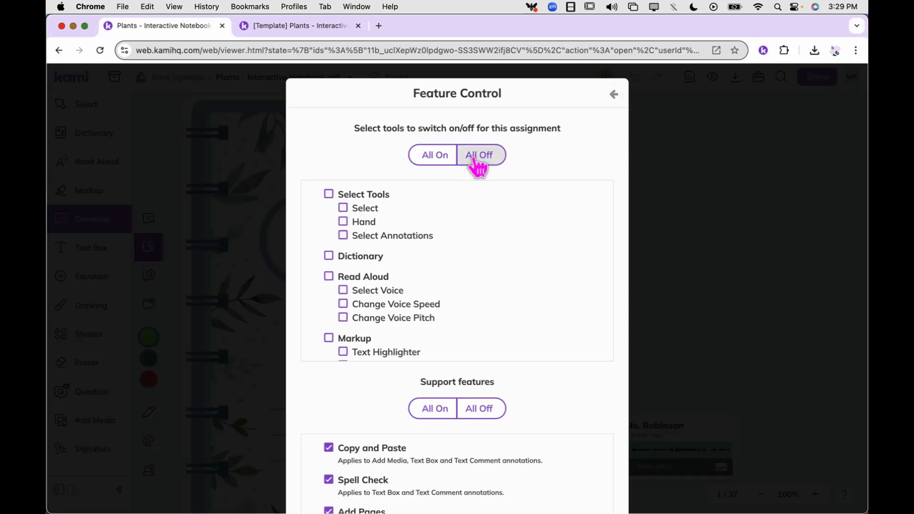
left_click(366, 213)
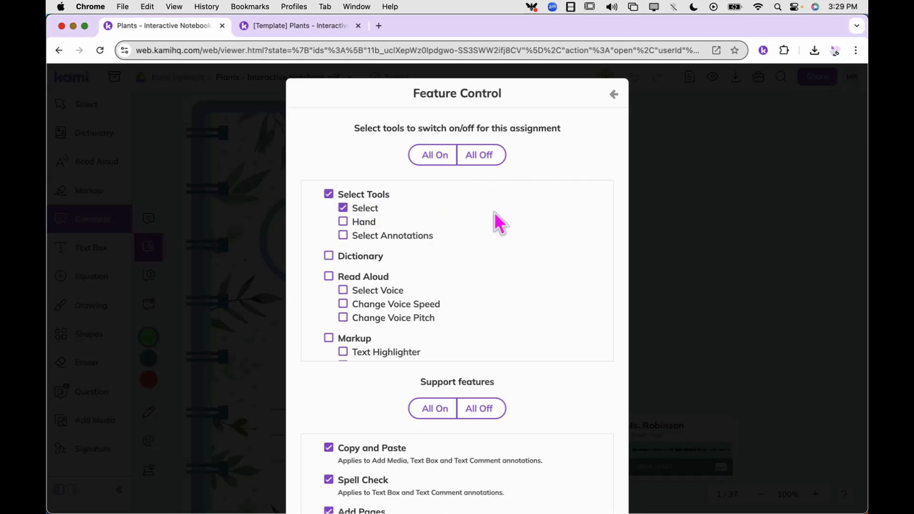
- Enable the Text Box, Dictionary and Read Aloud tools for the assignment, including all Read Aloud options
scroll(495, 212, "down", 5)
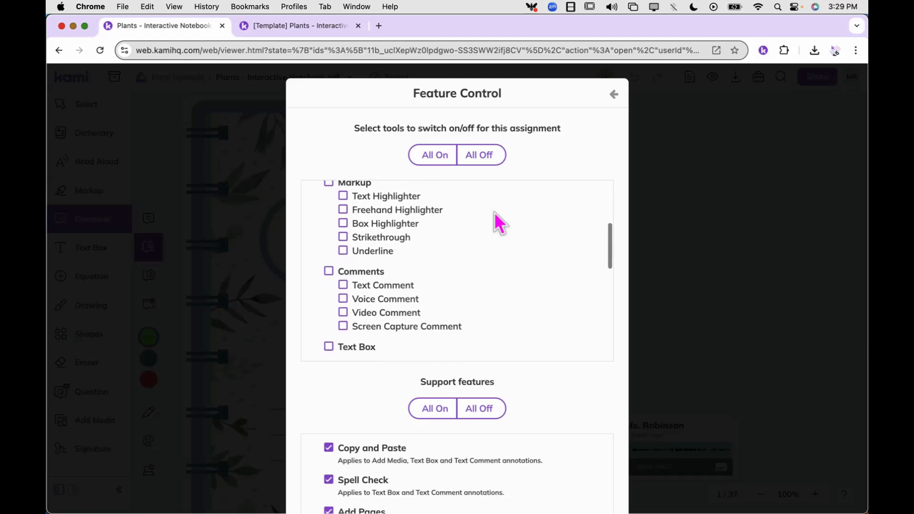
scroll(494, 212, "down", 2)
left_click(360, 292)
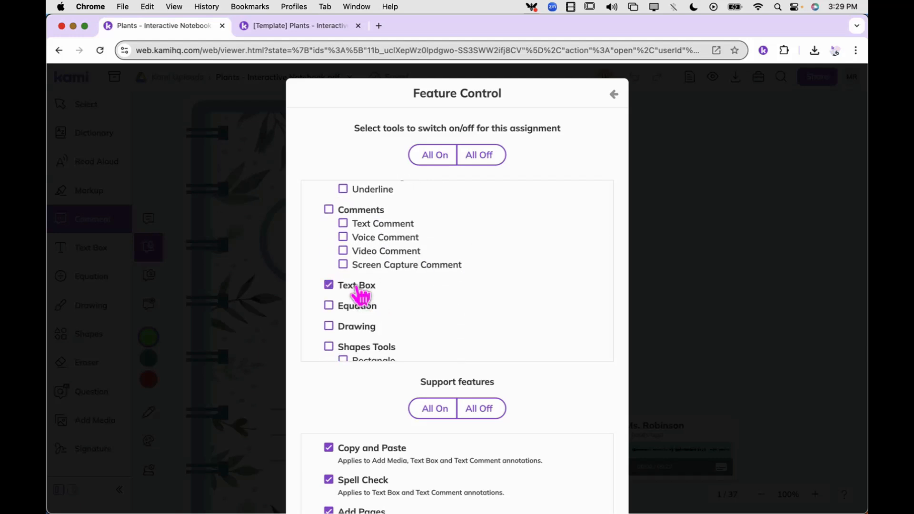
scroll(400, 259, "up", 6)
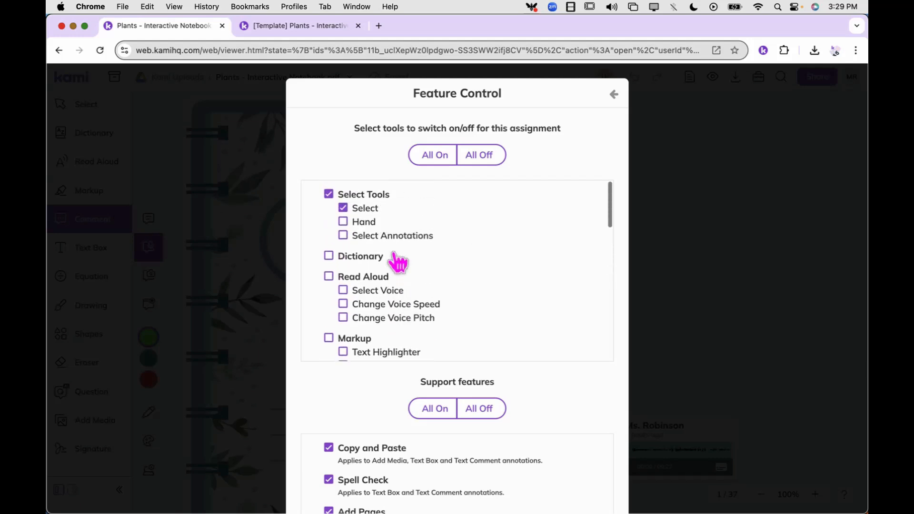
left_click(329, 258)
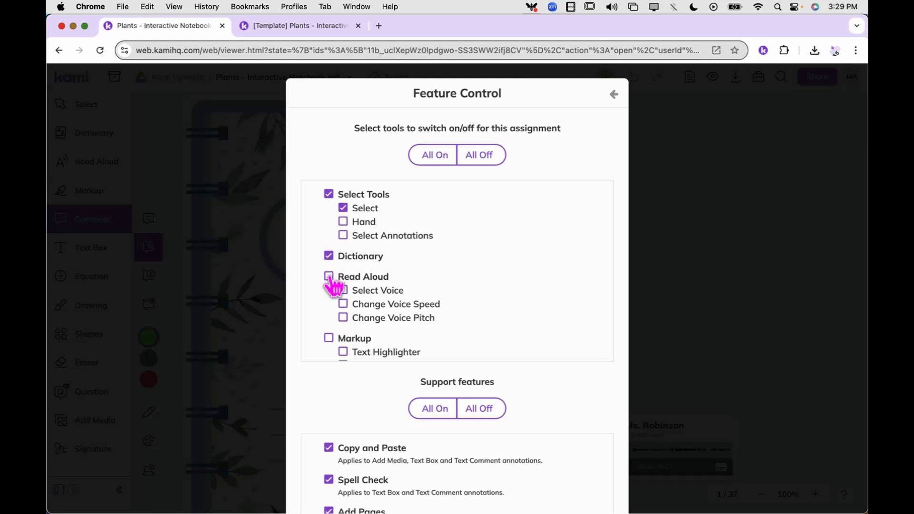
left_click(330, 277)
- Check the remaining tools and support features, keep Copy and Paste enabled, and save the Feature Control settings
scroll(452, 312, "down", 5)
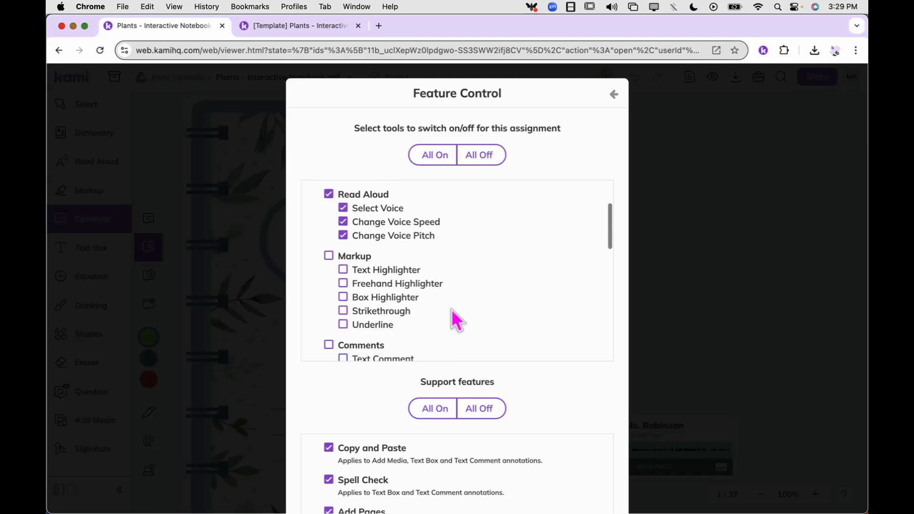
scroll(452, 312, "down", 4)
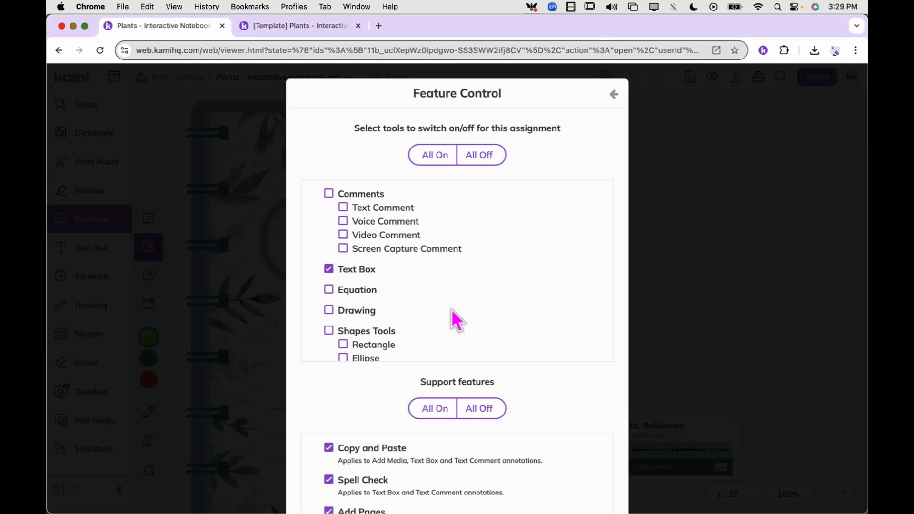
scroll(451, 310, "down", 10)
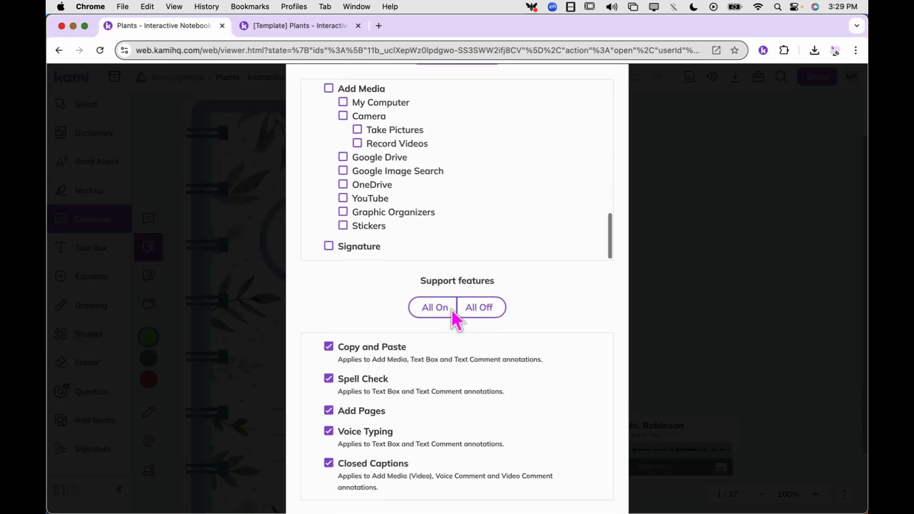
scroll(451, 309, "down", 2)
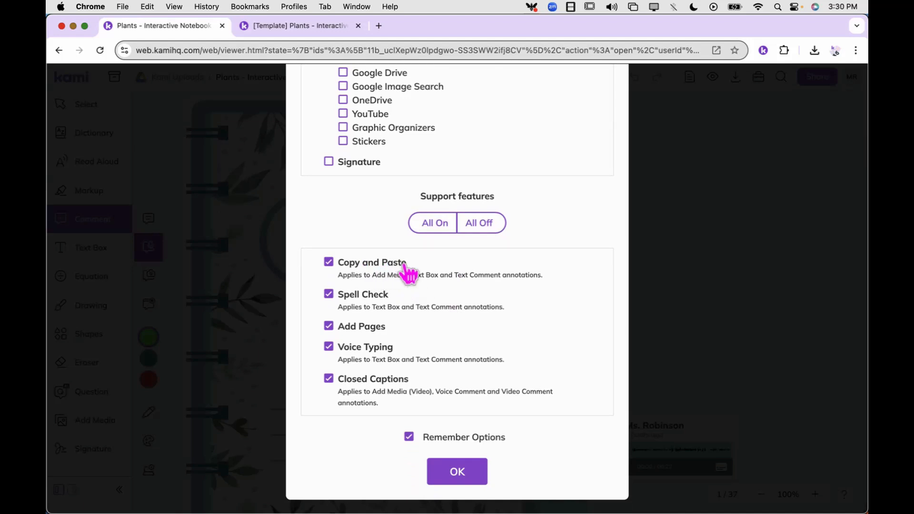
left_click(329, 263)
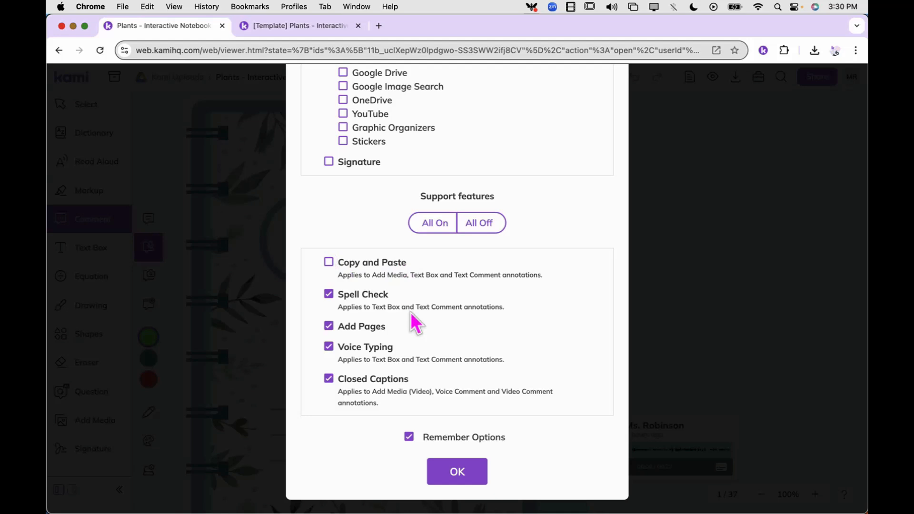
left_click(328, 263)
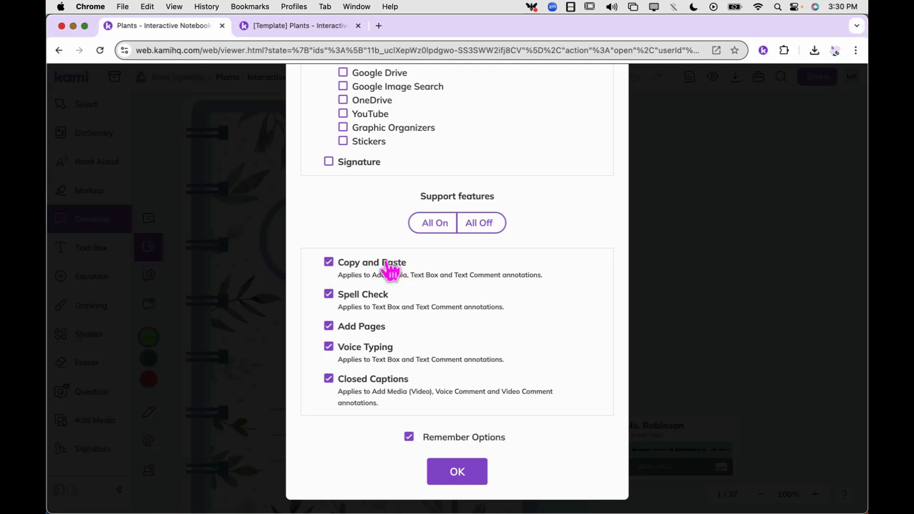
scroll(392, 272, "up", 3)
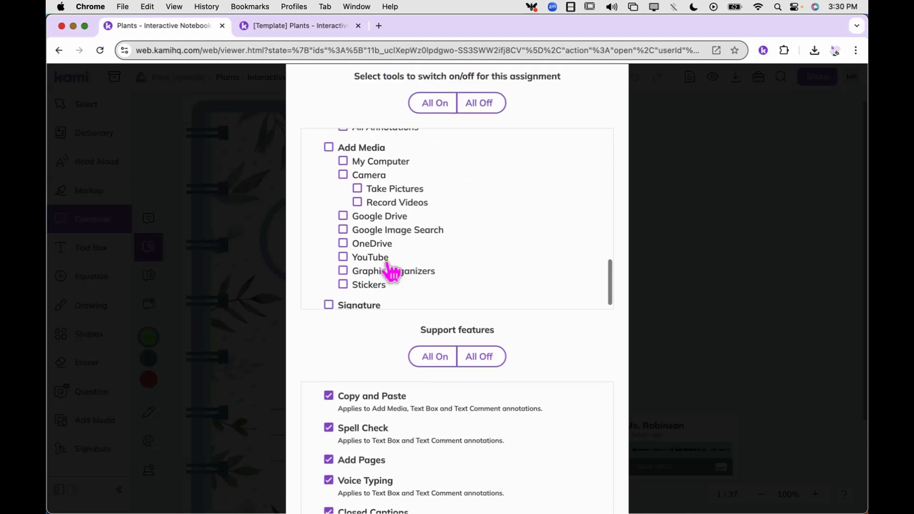
scroll(392, 272, "down", 1)
scroll(391, 272, "down", 3)
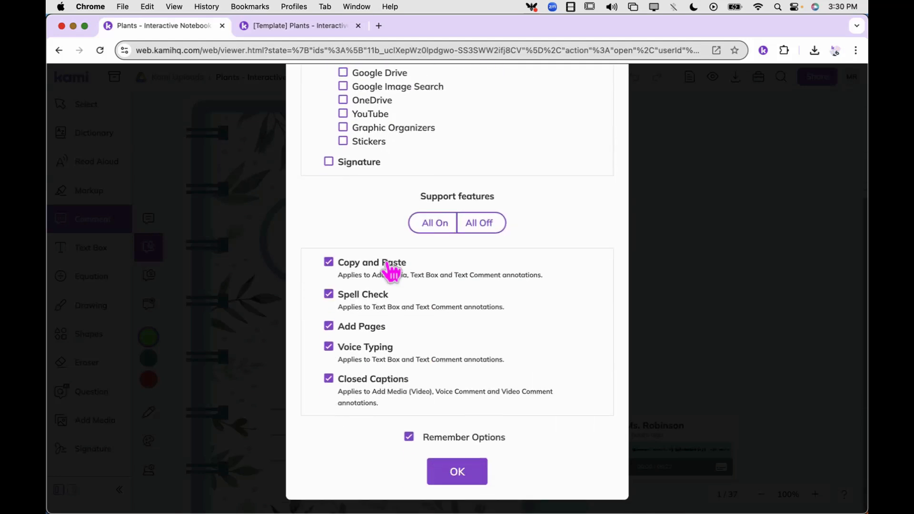
left_click(457, 478)
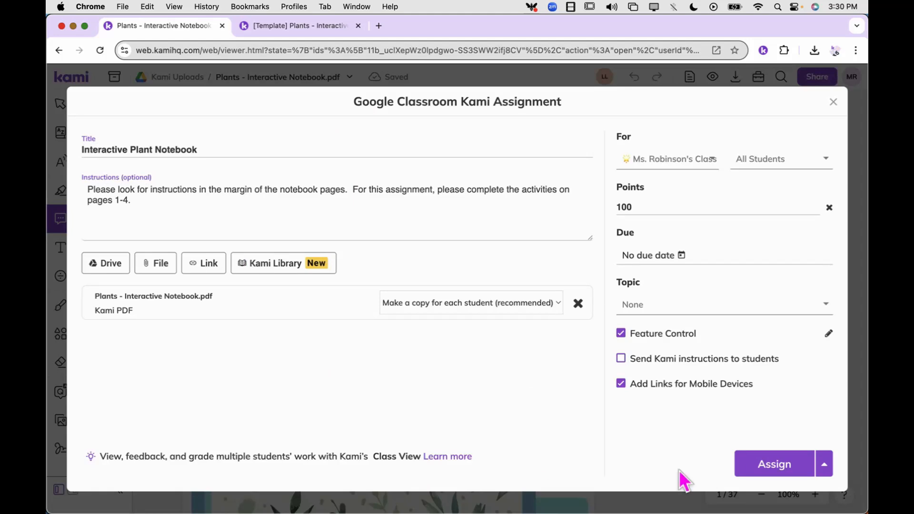
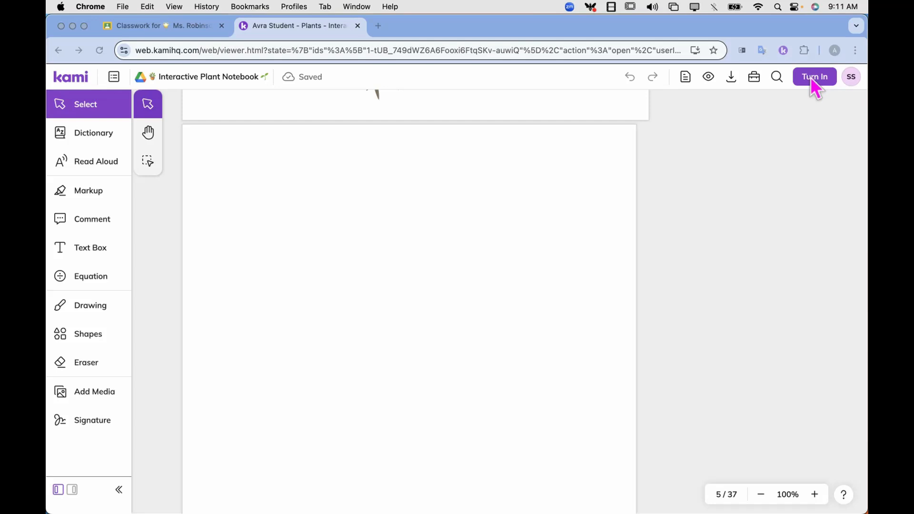
- Turn in the student's copy of the Interactive Plant Notebook and confirm the submission
left_click(815, 79)
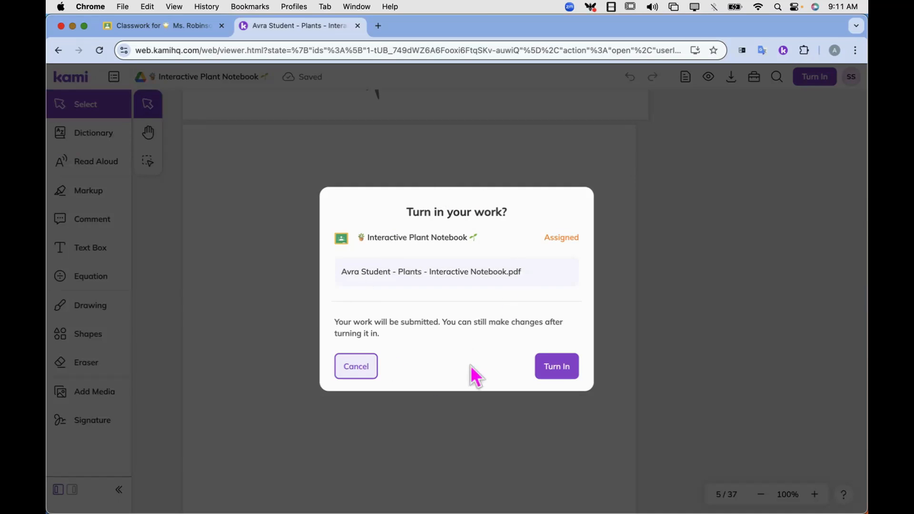
left_click(569, 376)
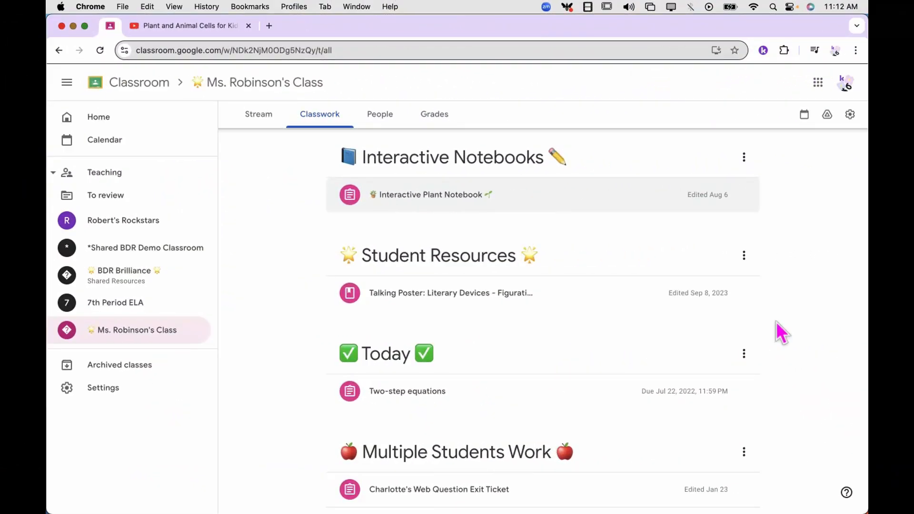
- Expand the Interactive Plant Notebook assignment in the teacher's Google Classroom classwork and open it with Kami
left_click(443, 203)
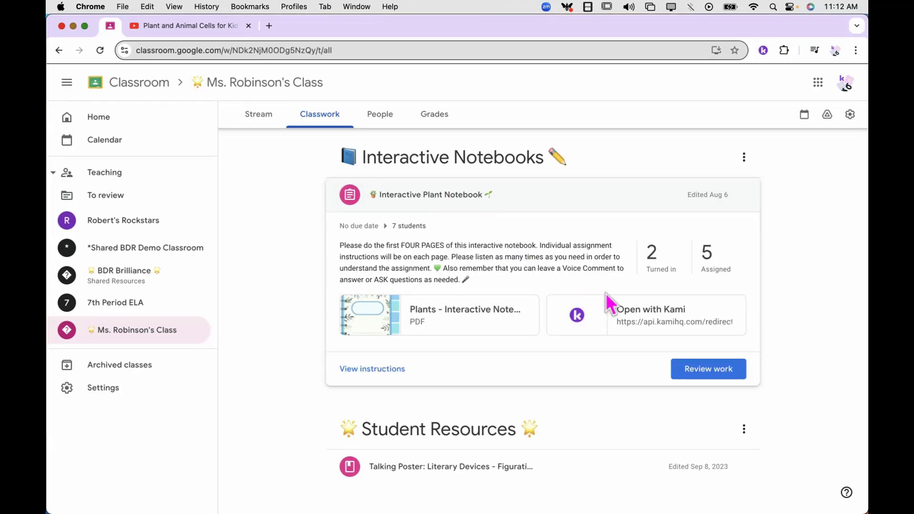
left_click(635, 315)
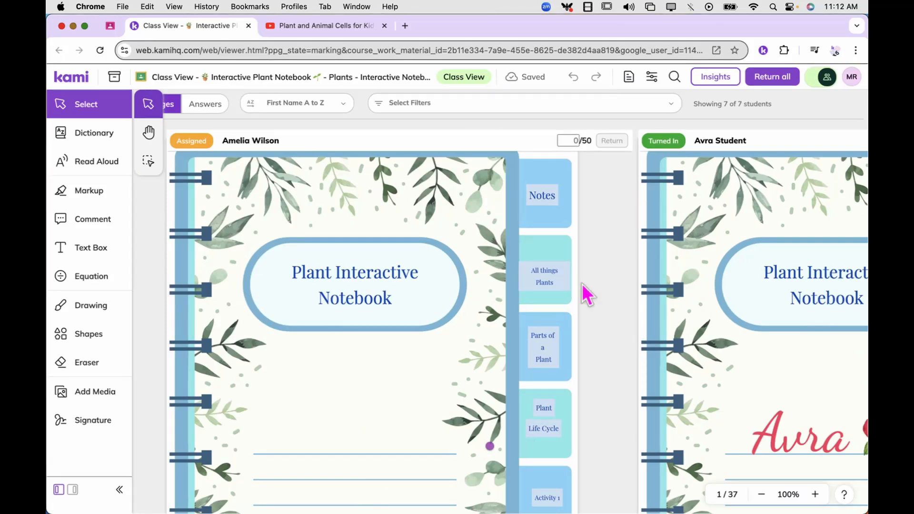
- Browse the students' notebooks side by side in Class View, examining their covers and first few pages
scroll(594, 269, "right", 5)
left_click(598, 272)
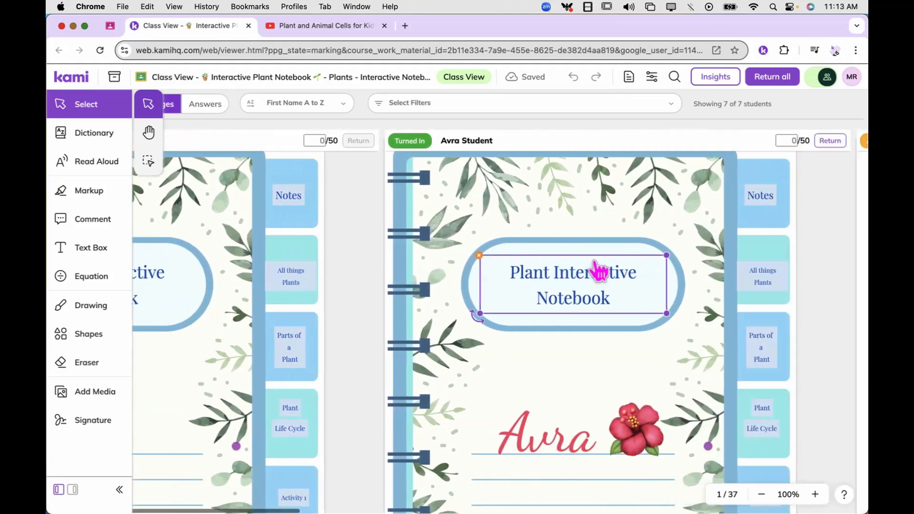
scroll(595, 265, "right", 1)
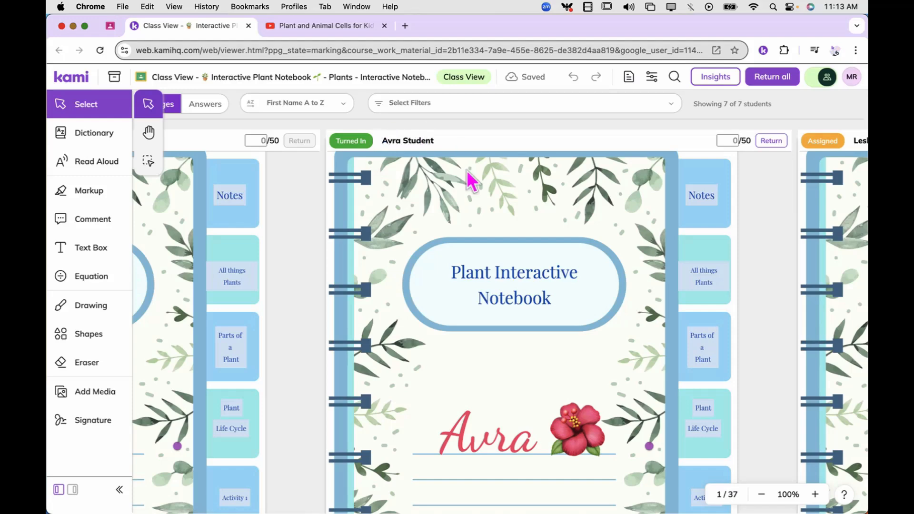
left_click(495, 315)
scroll(495, 317, "right", 6)
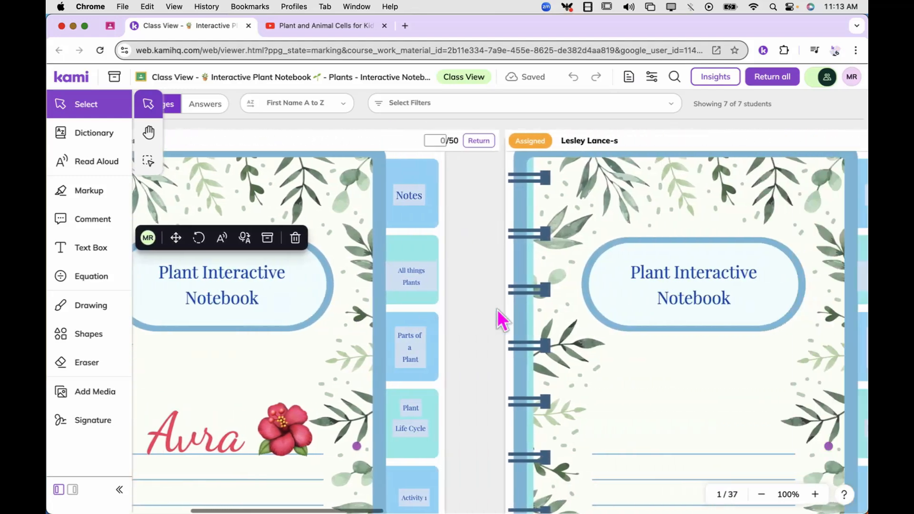
scroll(497, 311, "right", 4)
left_click(499, 314)
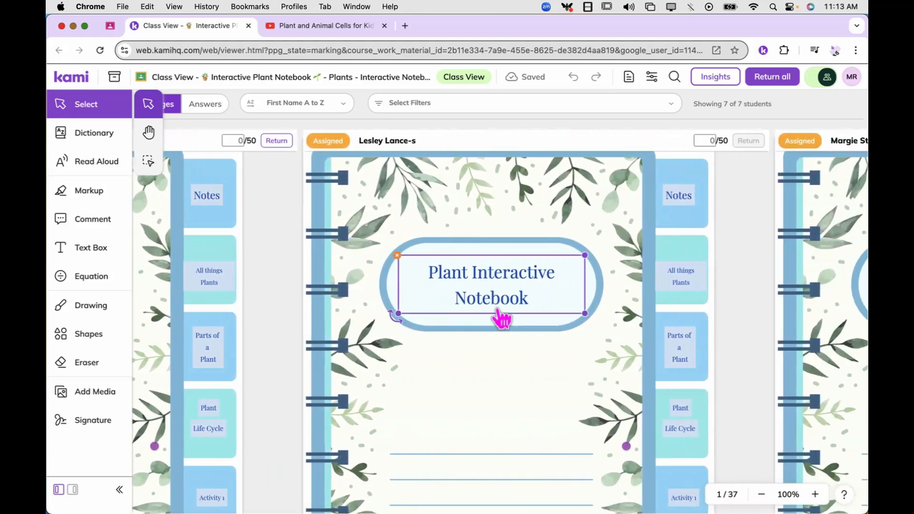
scroll(499, 315, "down", 10)
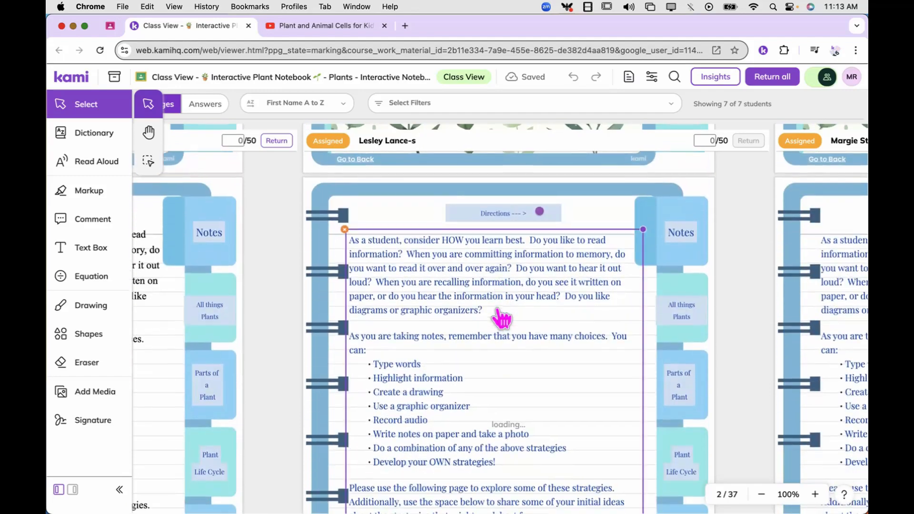
scroll(499, 317, "down", 10)
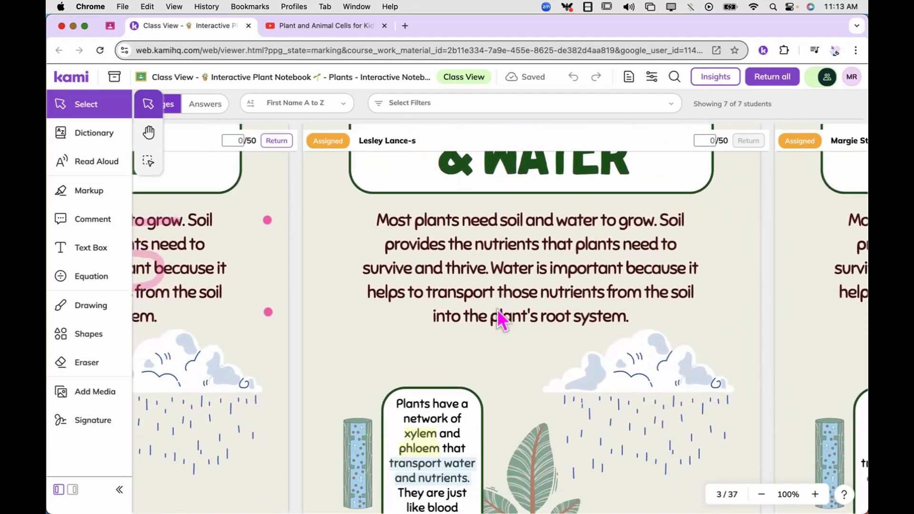
scroll(497, 310, "up", 20)
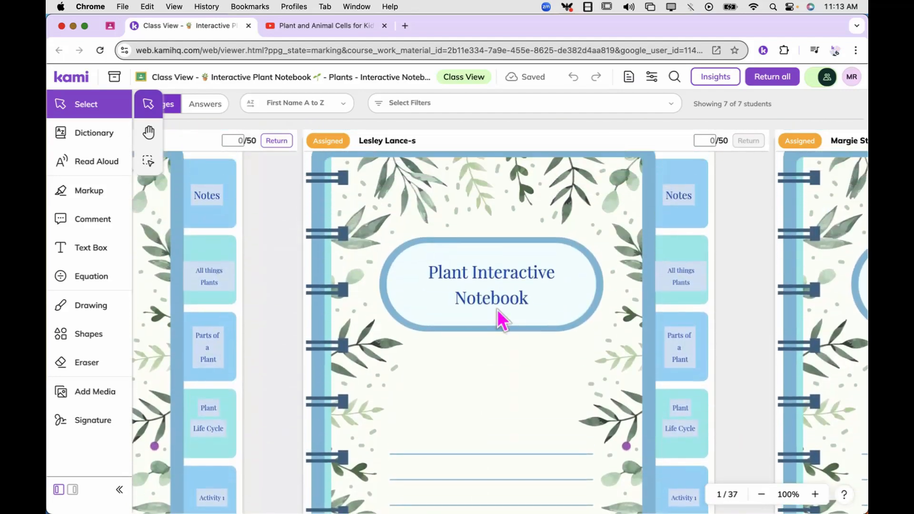
- Reduce the Class View zoom to 50% and look across the remaining students' notebook covers and submission statuses
left_click(761, 494)
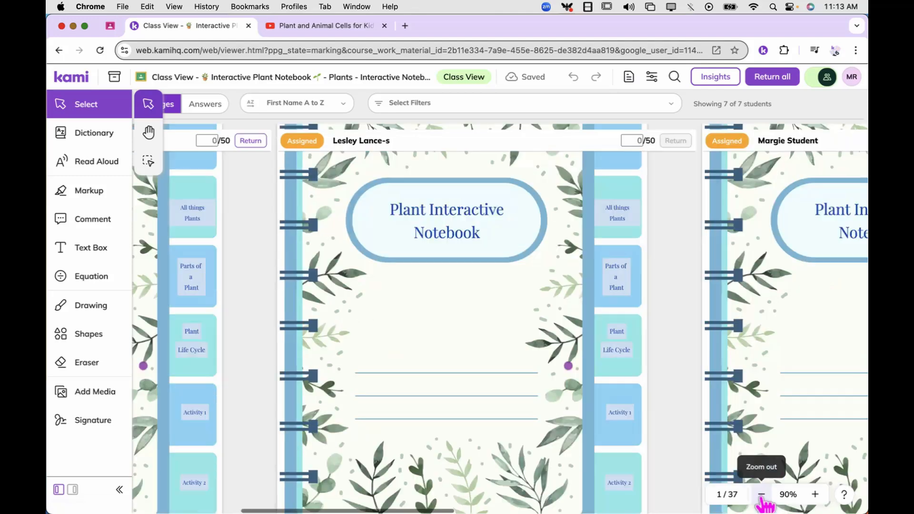
left_click(761, 494)
left_click(762, 495)
left_click(762, 495)
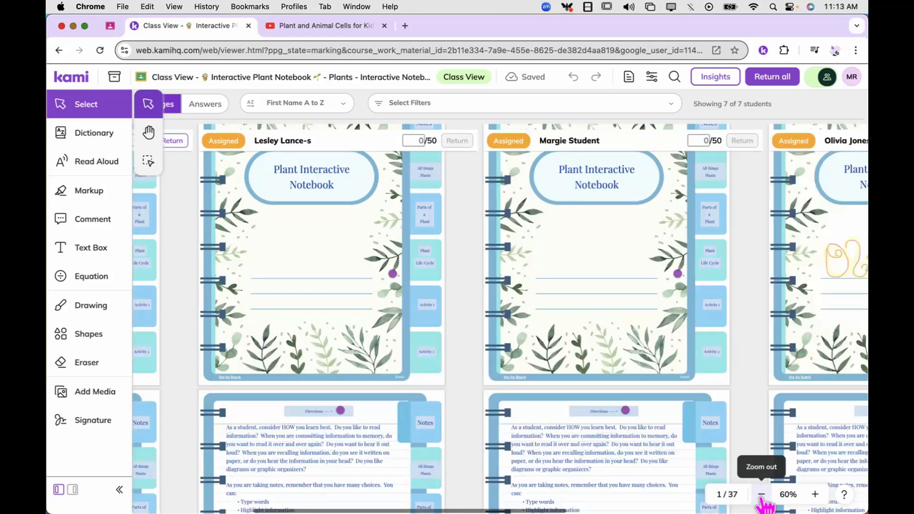
left_click(762, 495)
scroll(637, 341, "right", 6)
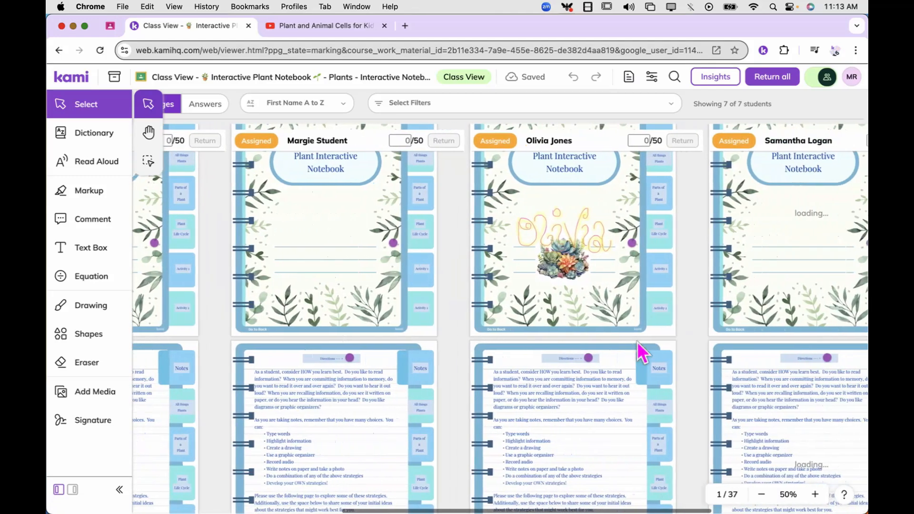
scroll(637, 341, "right", 5)
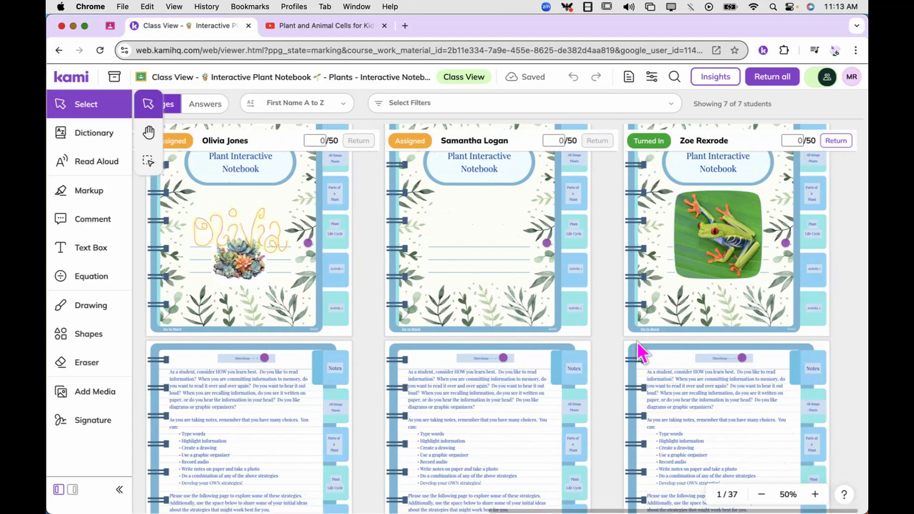
scroll(637, 341, "left", 3)
scroll(637, 342, "left", 8)
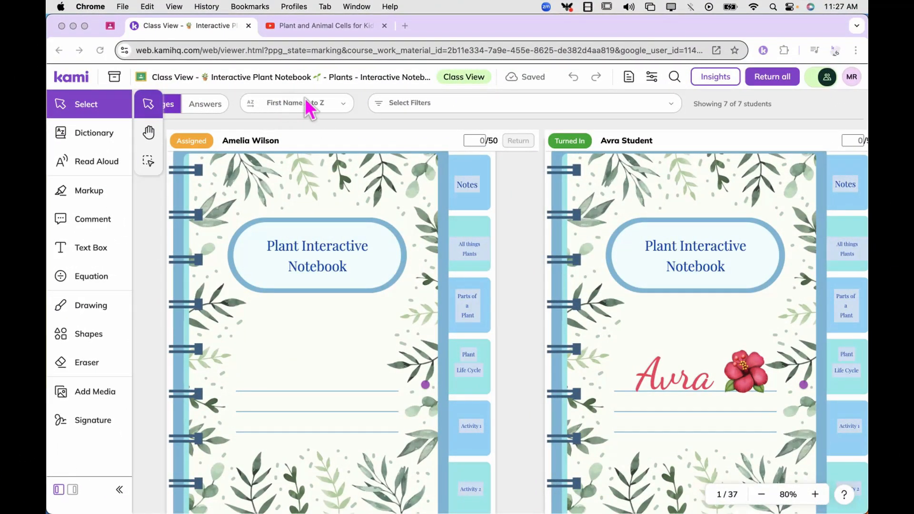
- Sort the students in Class View by Submission Status and look through the reordered notebooks
left_click(347, 107)
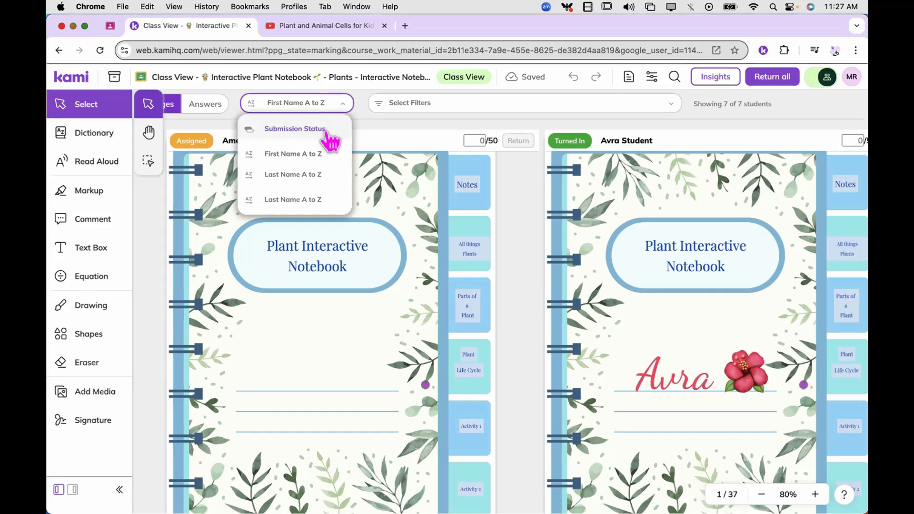
left_click(327, 135)
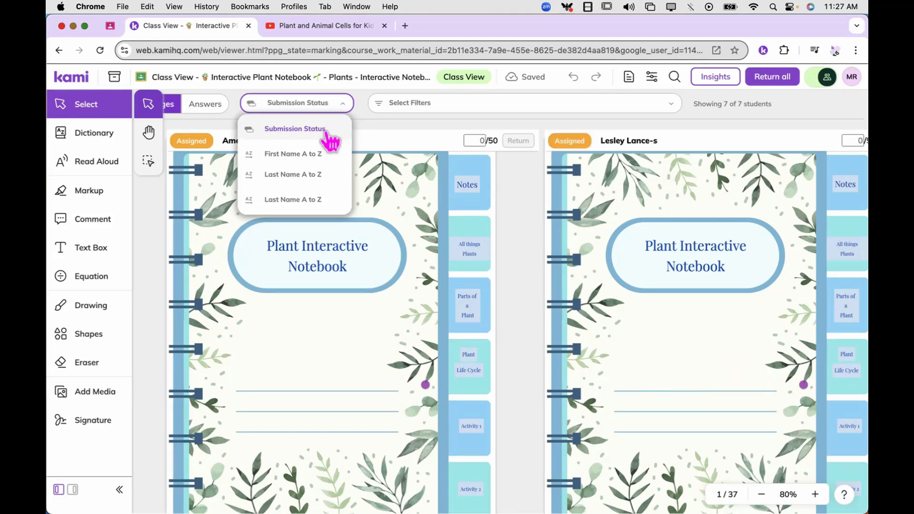
left_click(396, 125)
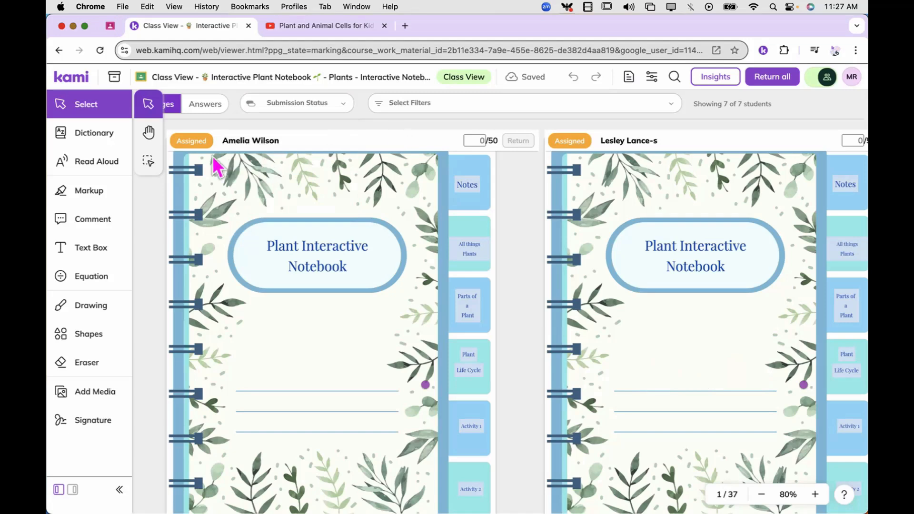
scroll(424, 187, "right", 6)
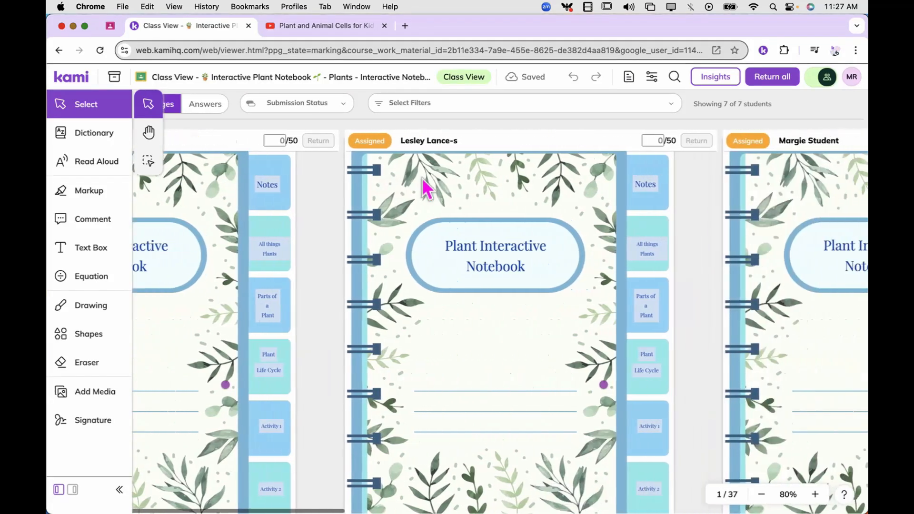
scroll(423, 180, "right", 12)
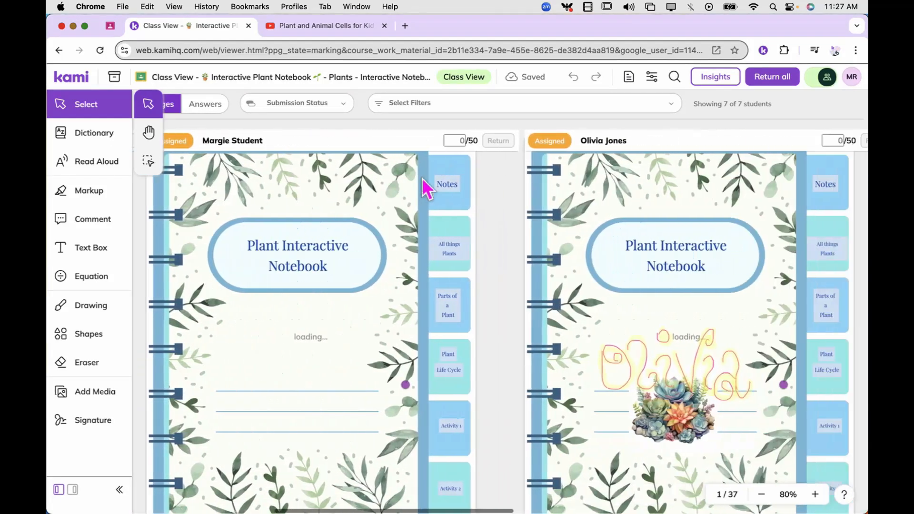
scroll(424, 187, "right", 13)
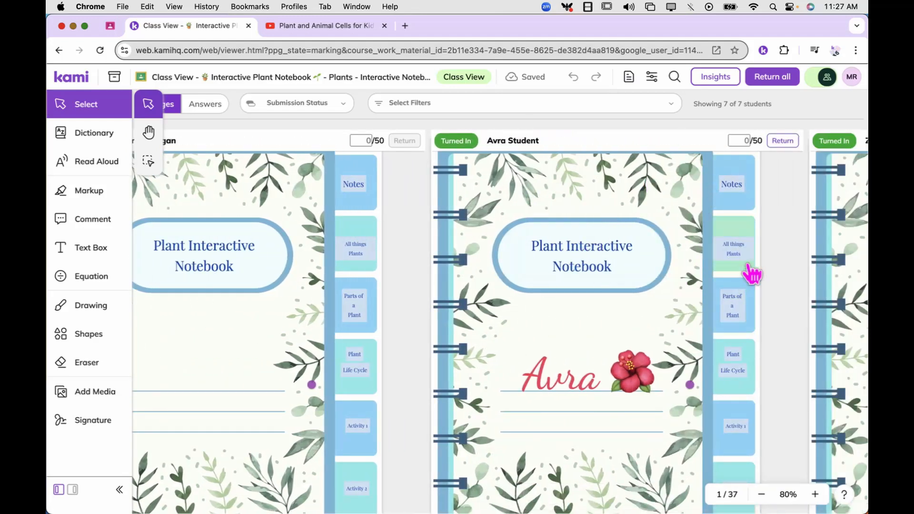
scroll(511, 305, "left", 20)
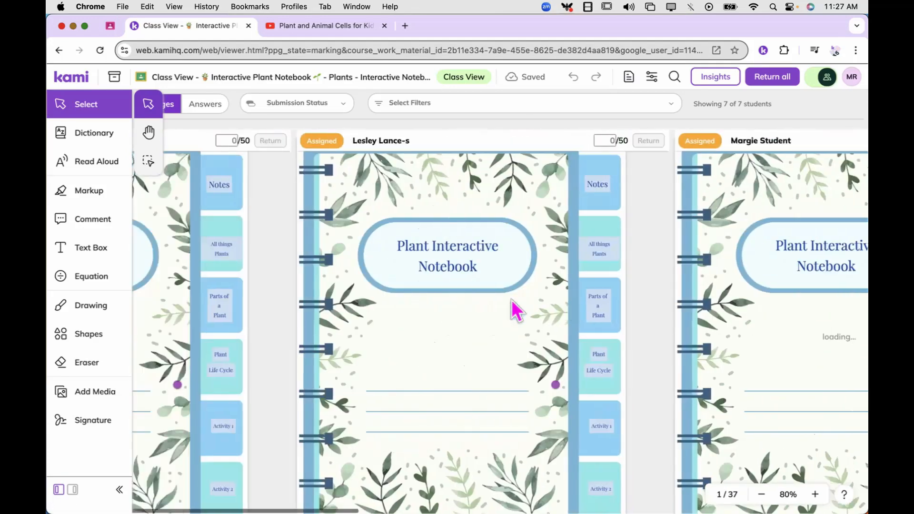
scroll(511, 299, "left", 5)
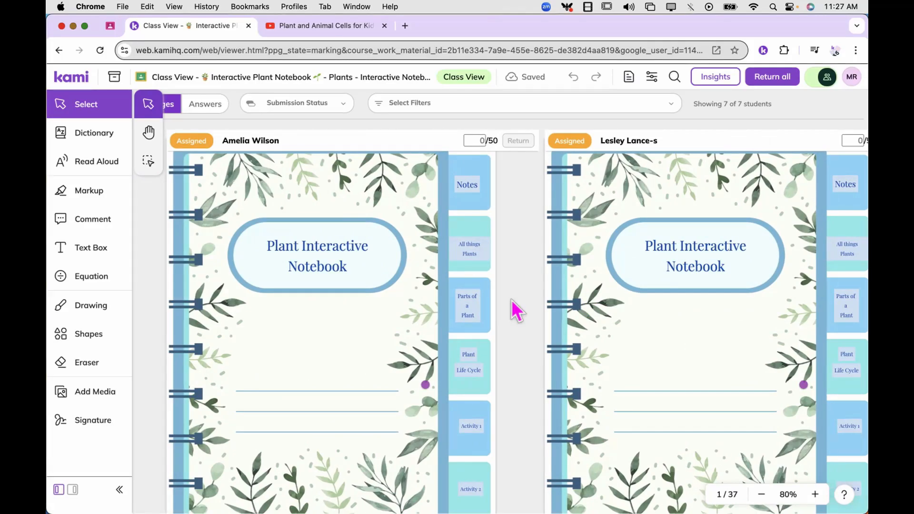
- Switch from Class View to editing the assignment template and go to blank page 5 after the Parts of a Plant activity
scroll(512, 298, "down", 20)
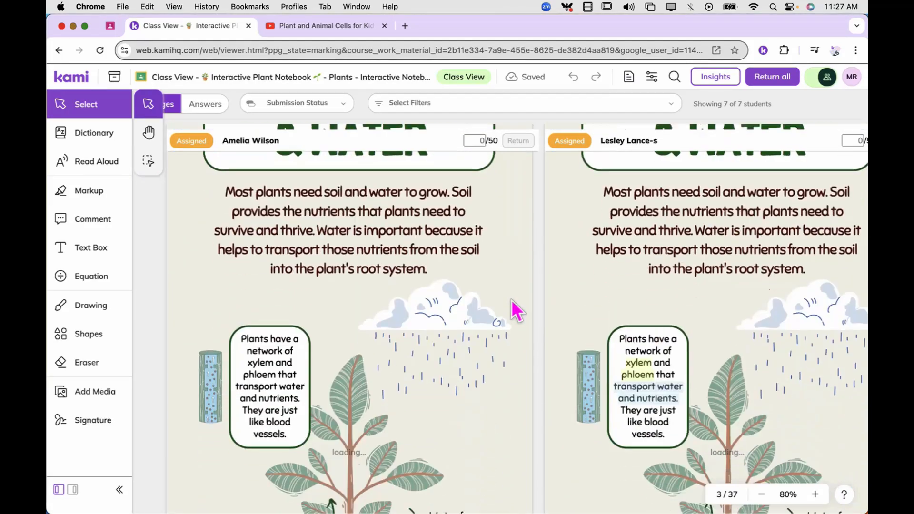
scroll(511, 299, "down", 20)
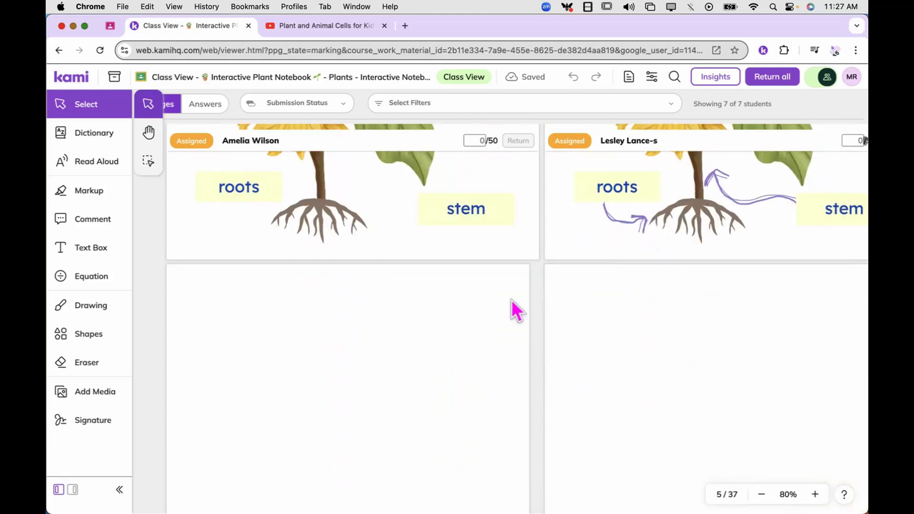
scroll(511, 299, "down", 3)
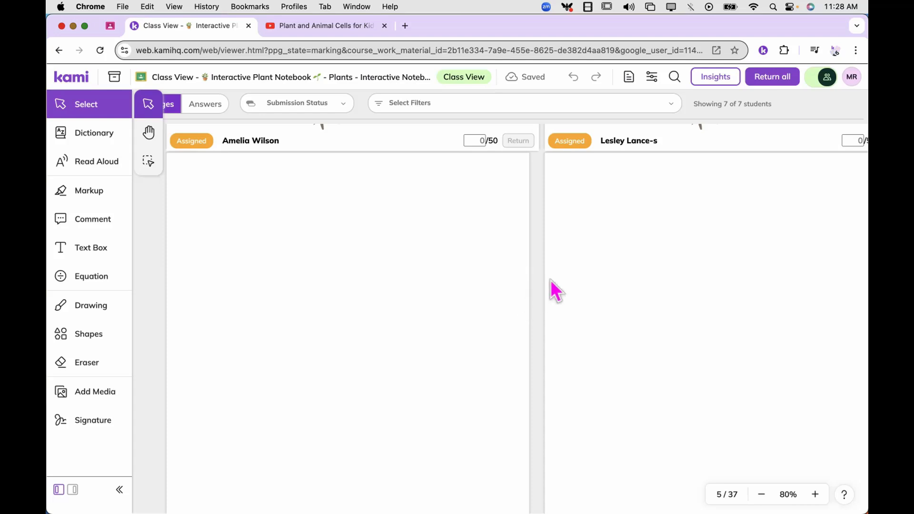
left_click_drag(667, 391, 788, 143)
mouse_move(710, 205)
left_mouse_down()
mouse_move(808, 210)
mouse_move(804, 236)
left_mouse_up()
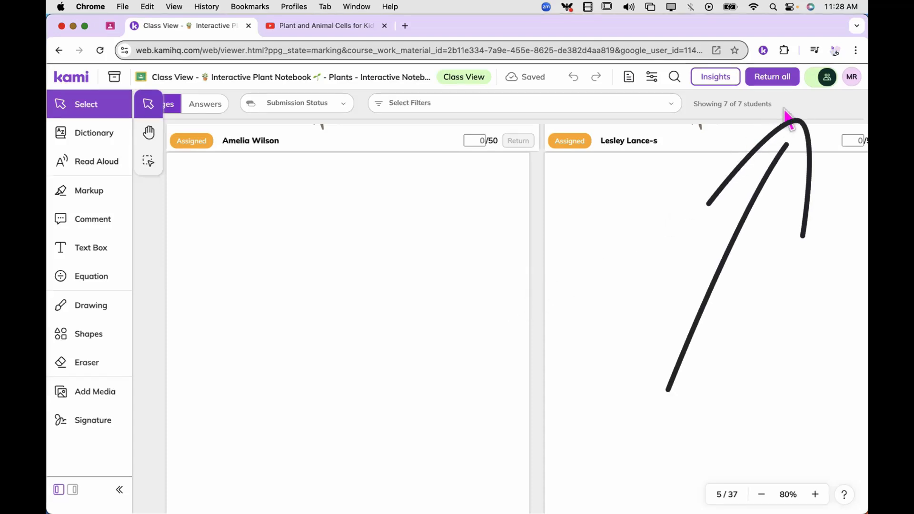
left_click(815, 78)
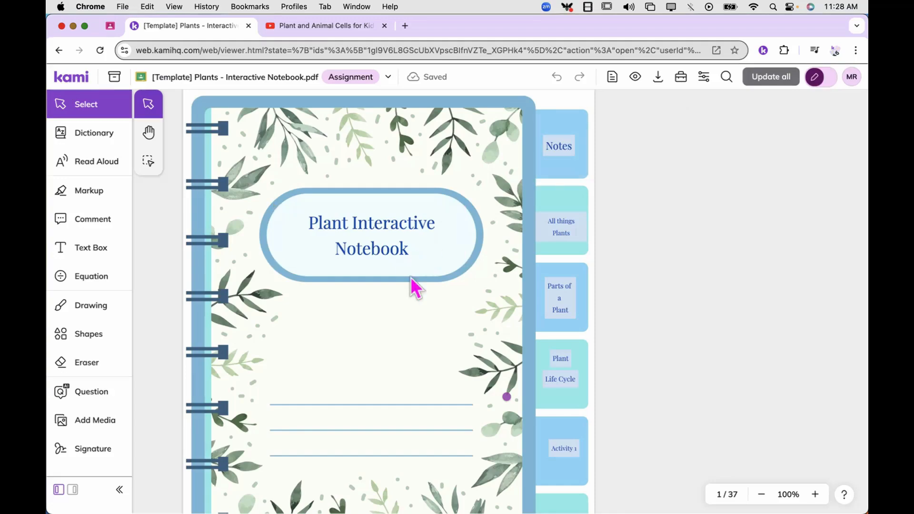
scroll(410, 276, "down", 15)
scroll(411, 276, "down", 20)
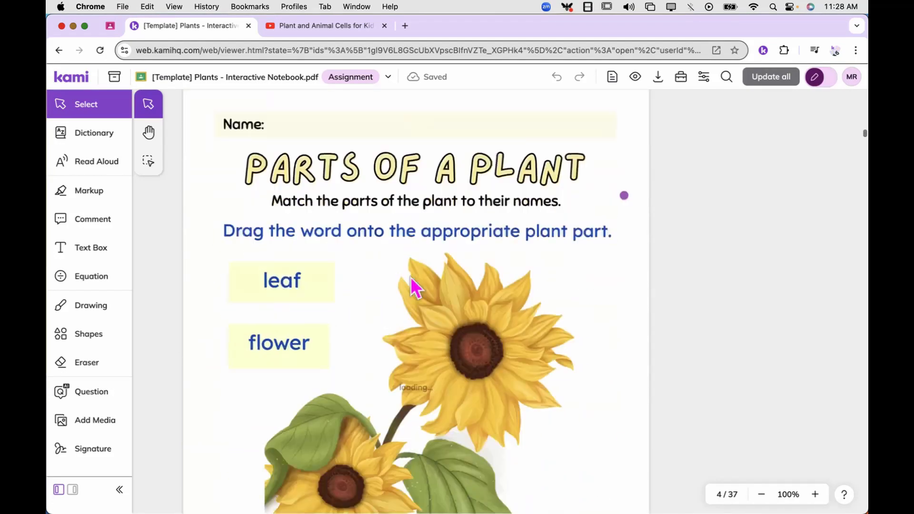
scroll(410, 276, "down", 3)
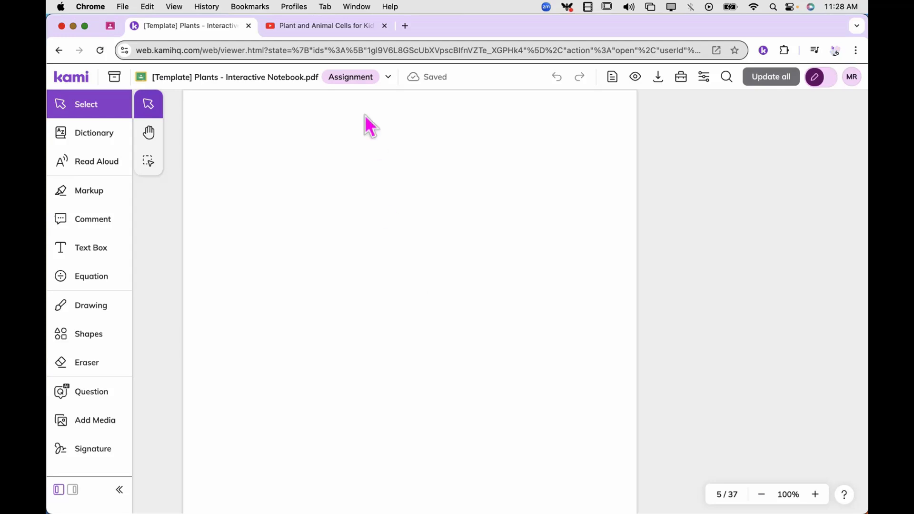
- Copy the web address of the YouTube video "Plant and Animal Cells for Kids" and return to the notebook template in Kami
left_click(336, 30)
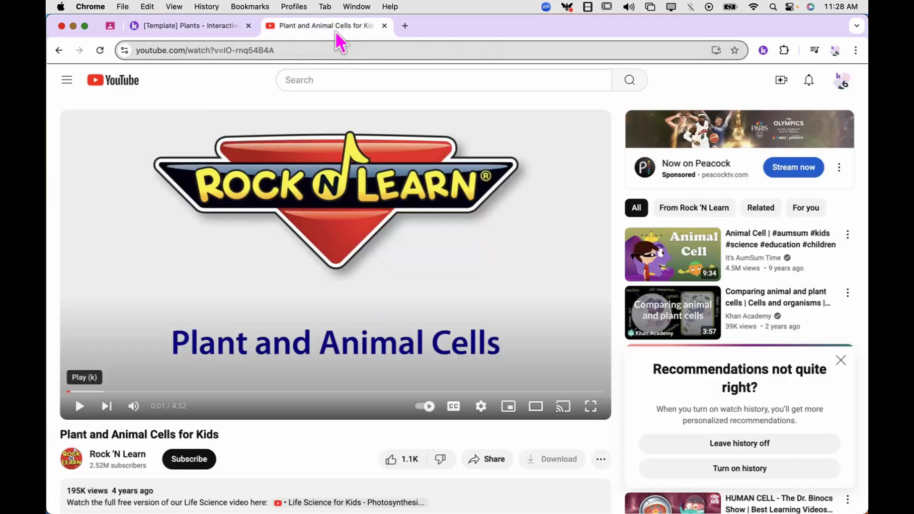
left_click(255, 49)
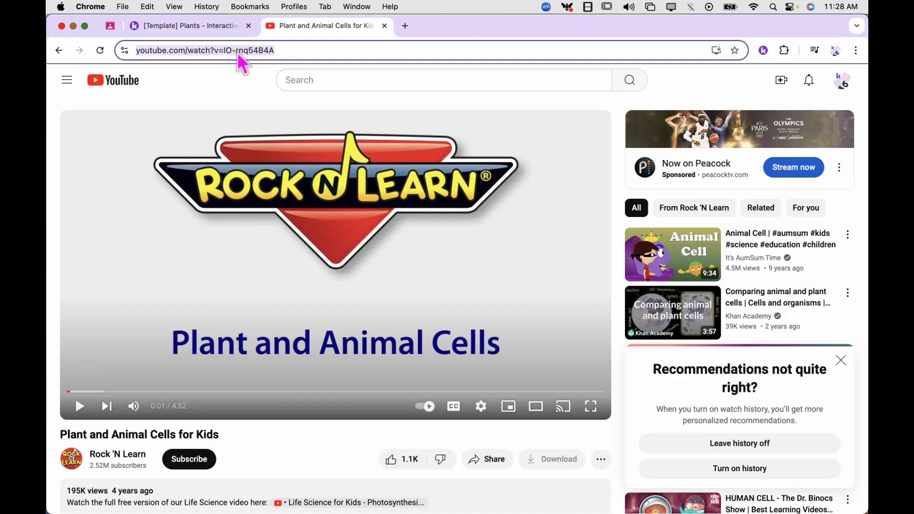
right_click(239, 55)
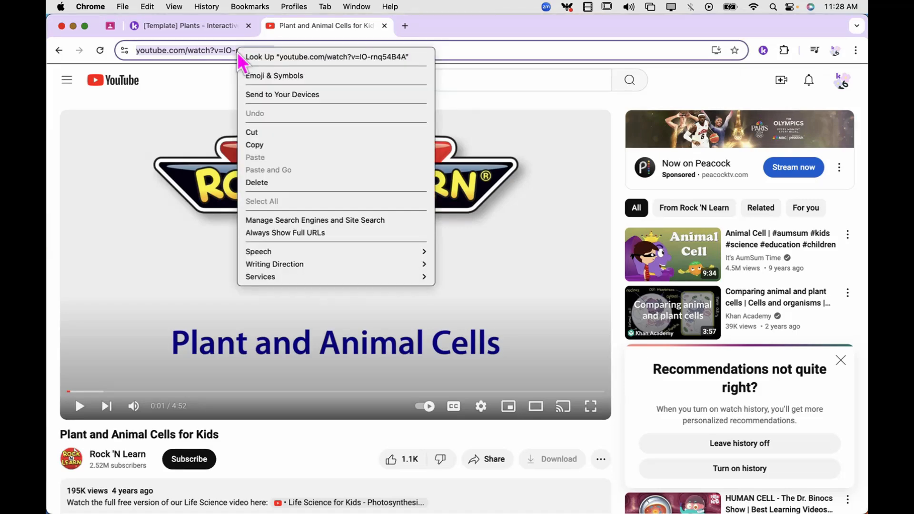
left_click(254, 148)
left_click(214, 27)
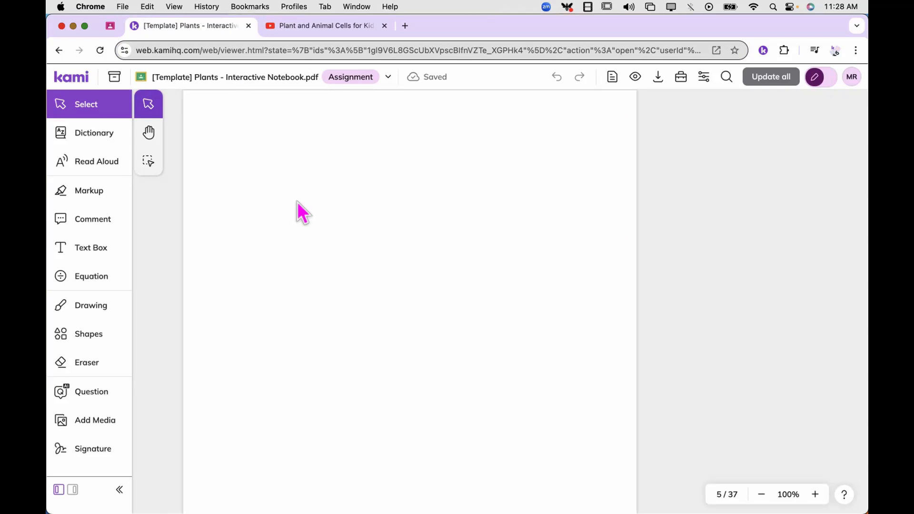
- Start a YouTube video annotation on page 5 and load the copied "Plant and Animal Cells for Kids" address into it
left_click(107, 423)
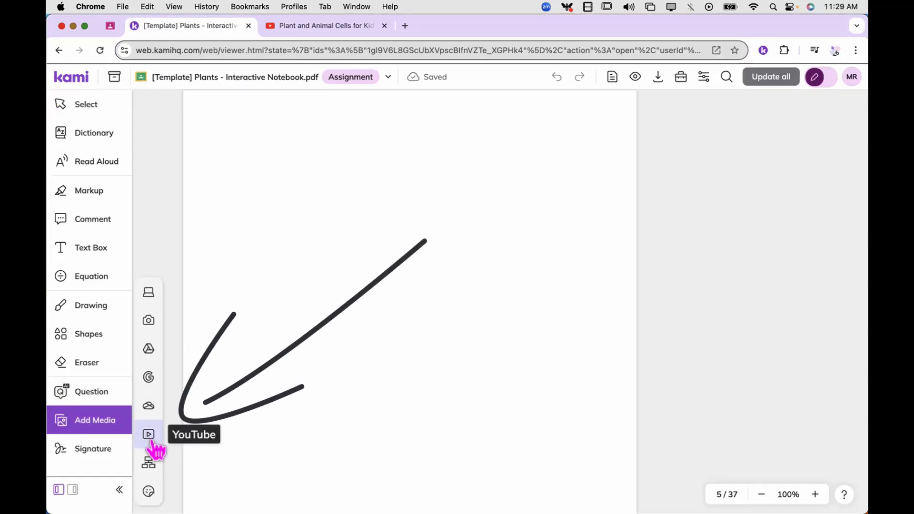
left_click(148, 434)
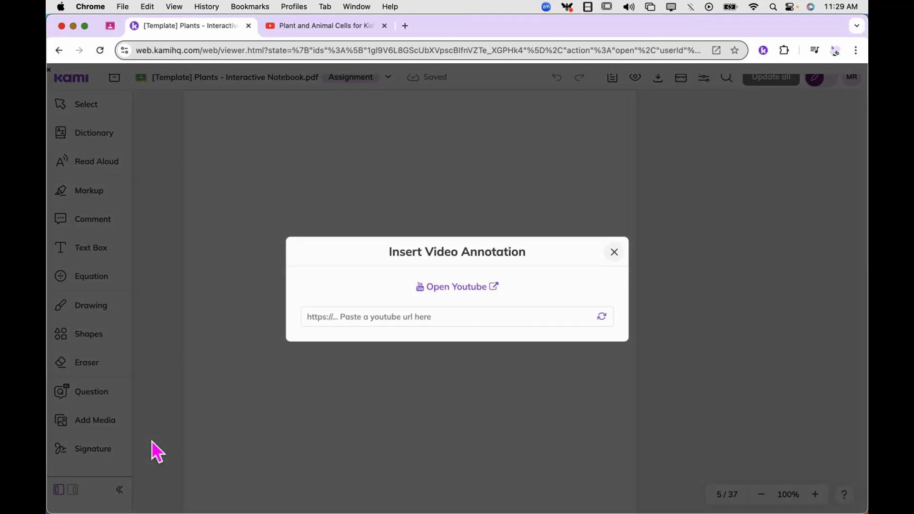
left_click(371, 316)
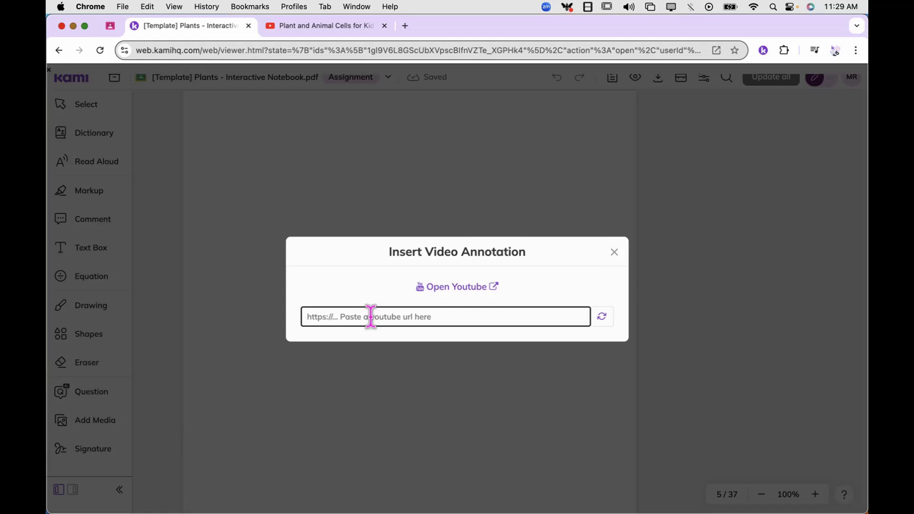
key("super+v")
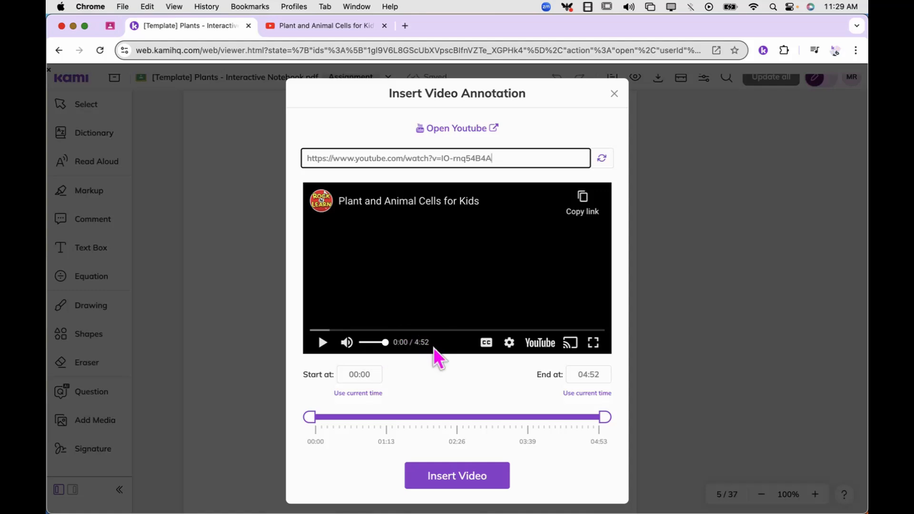
- Trim the video to start at 00:38 and end at 03:32, and place it in the upper middle of page 5
left_click_drag(604, 418, 531, 426)
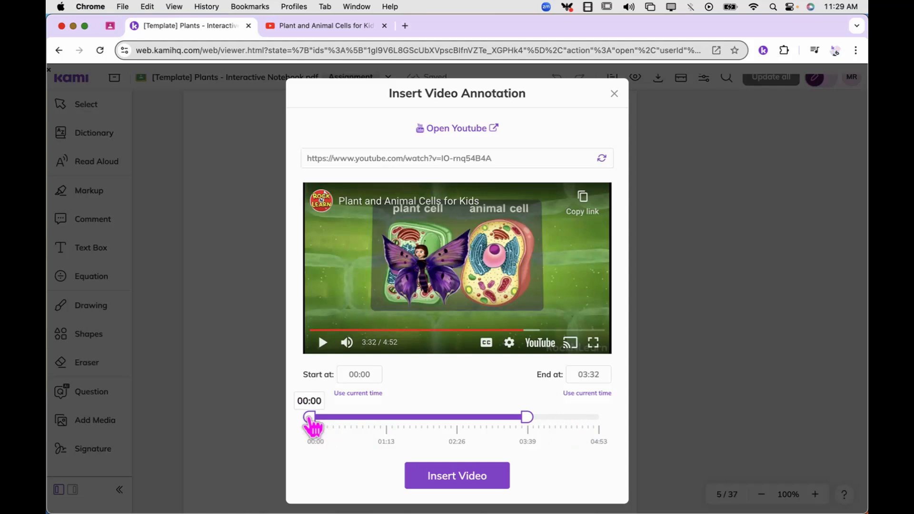
left_click_drag(312, 426, 346, 419)
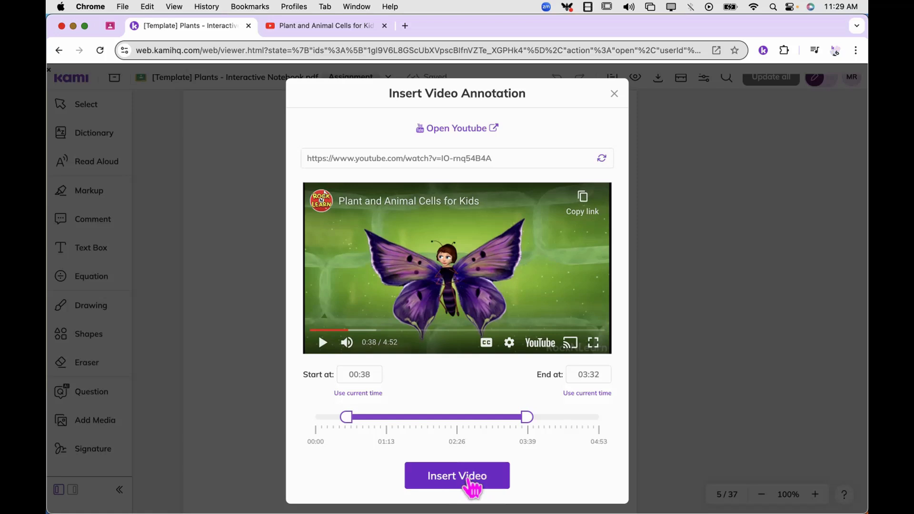
left_click(480, 478)
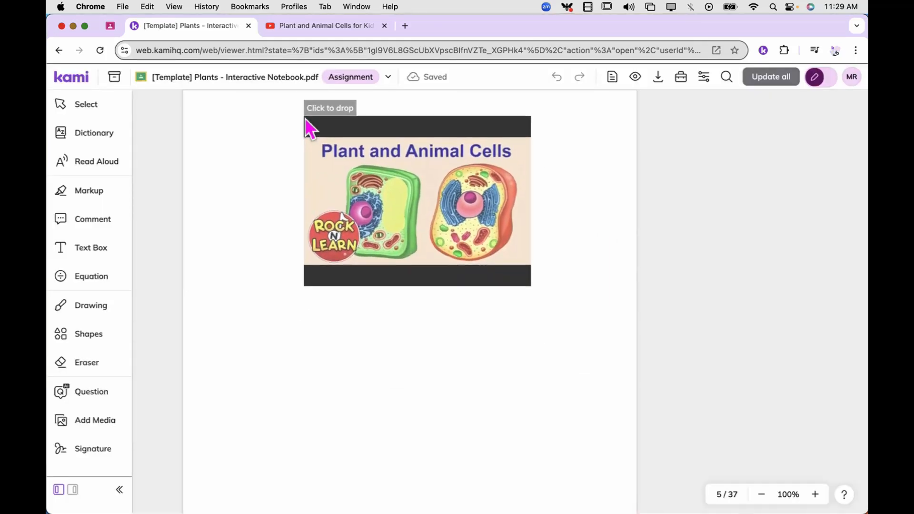
left_click(301, 115)
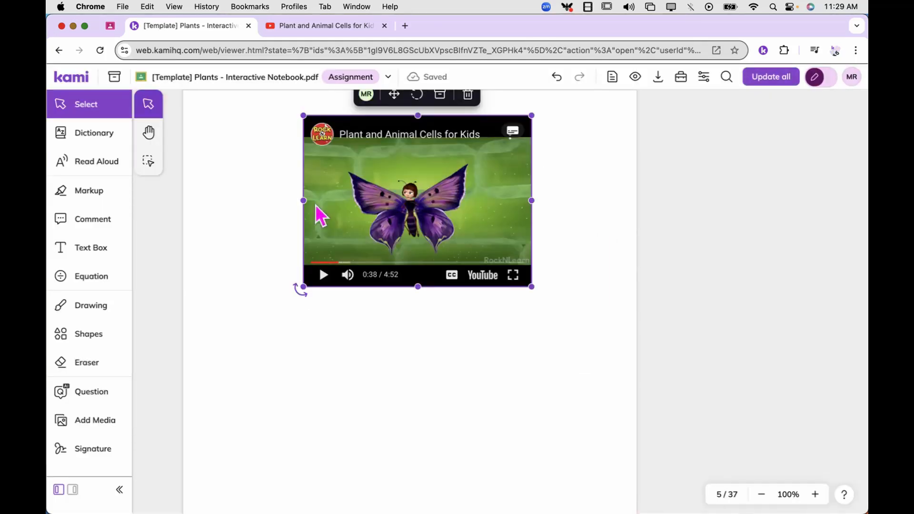
left_click(308, 338)
- Add the two-circle Venn diagram graphic organizer to page 5 below the video
scroll(309, 341, "down", 1)
scroll(308, 341, "down", 1)
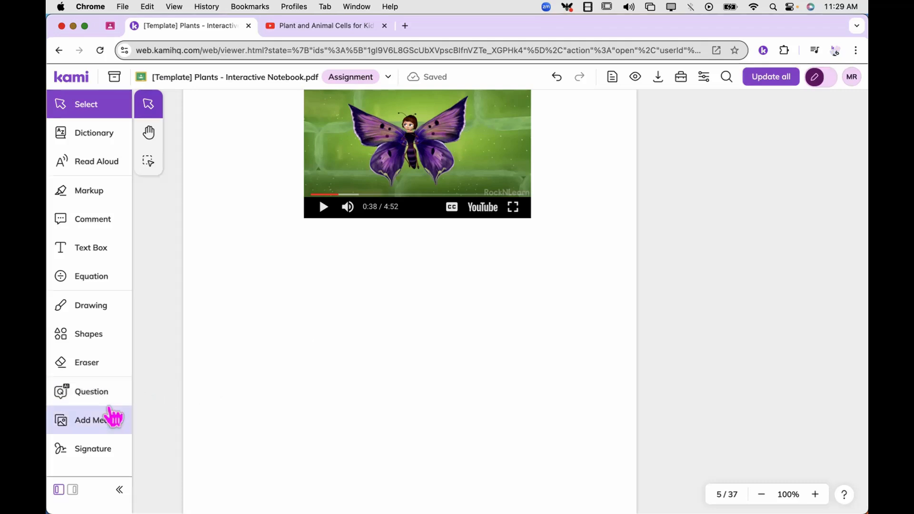
left_click(100, 425)
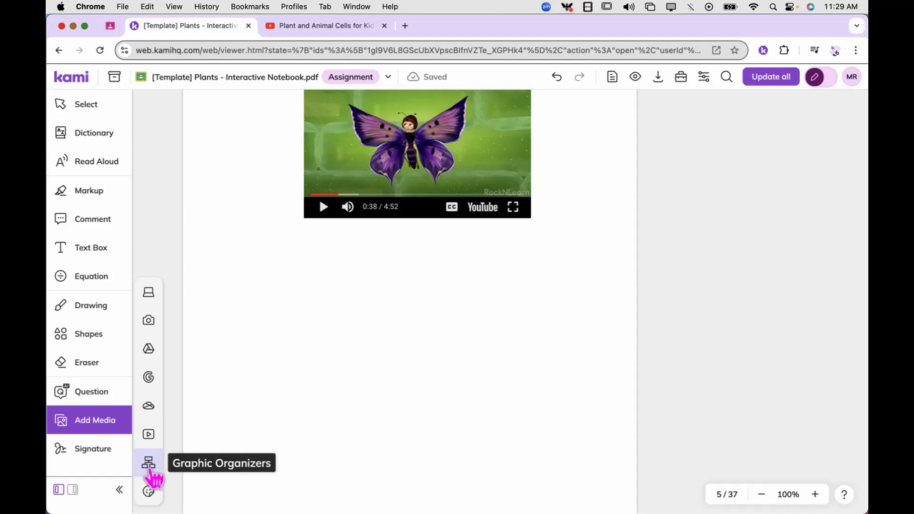
left_click(150, 471)
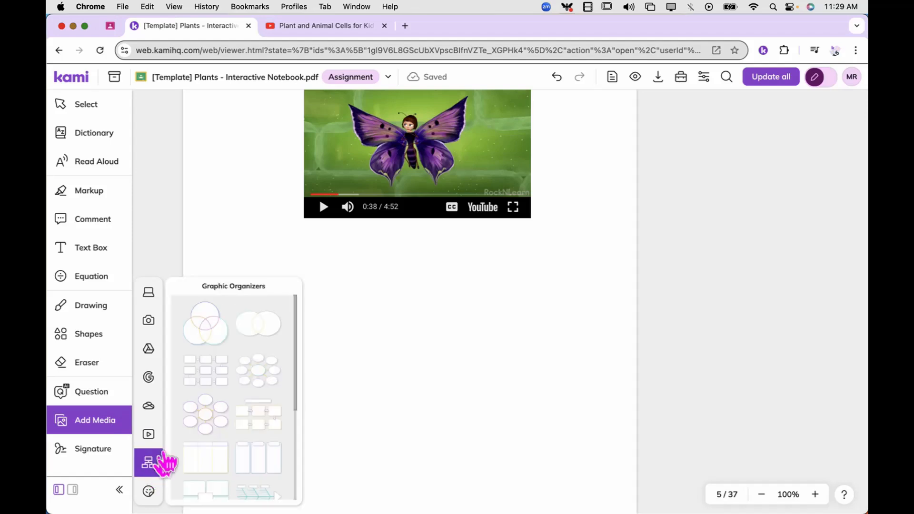
left_click(272, 331)
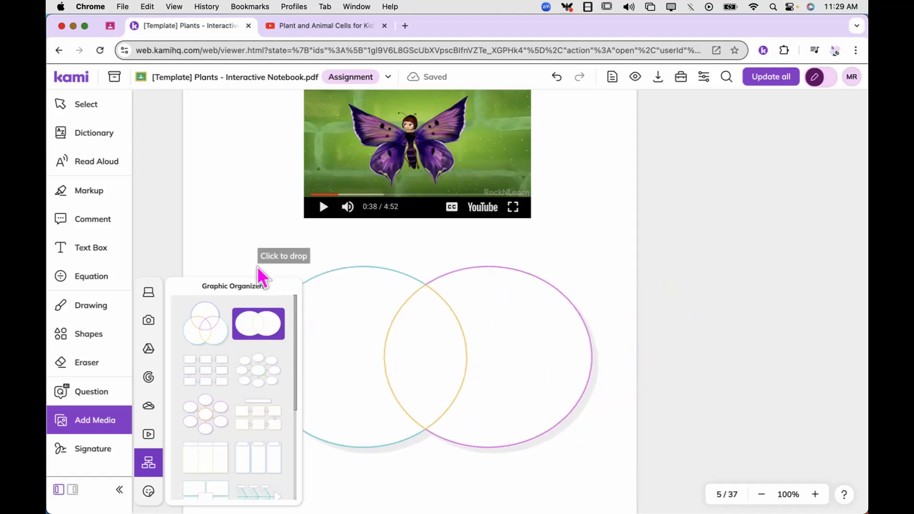
left_click(258, 274)
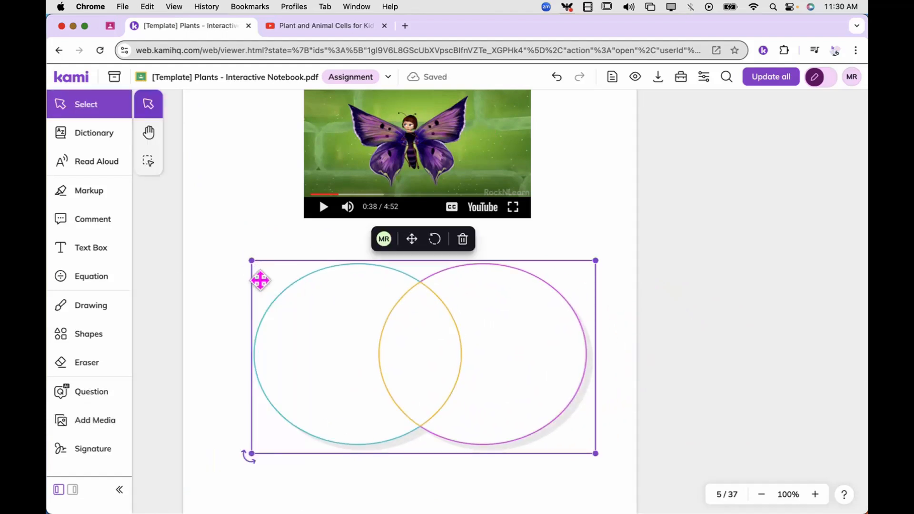
- Enlarge the Venn diagram to nearly the full page width and move it down to leave room for headings under the video
left_click_drag(251, 259, 192, 236)
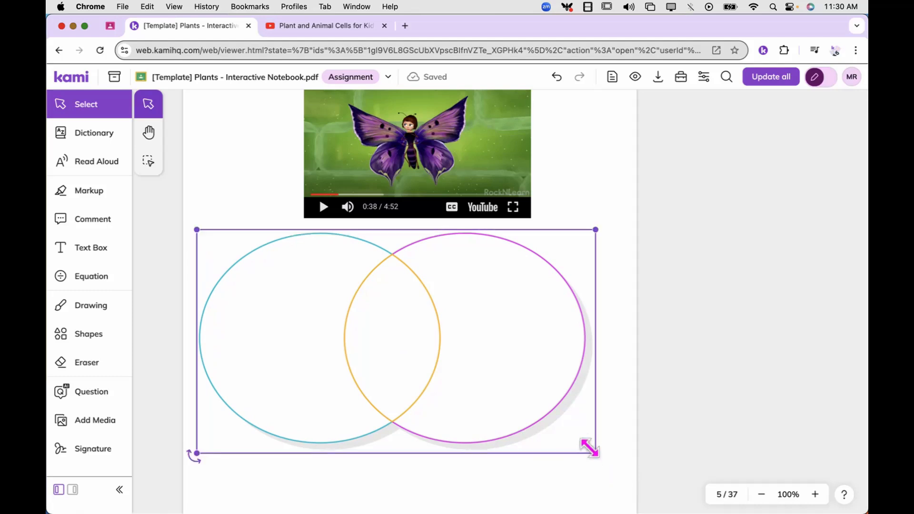
left_click_drag(589, 448, 625, 469)
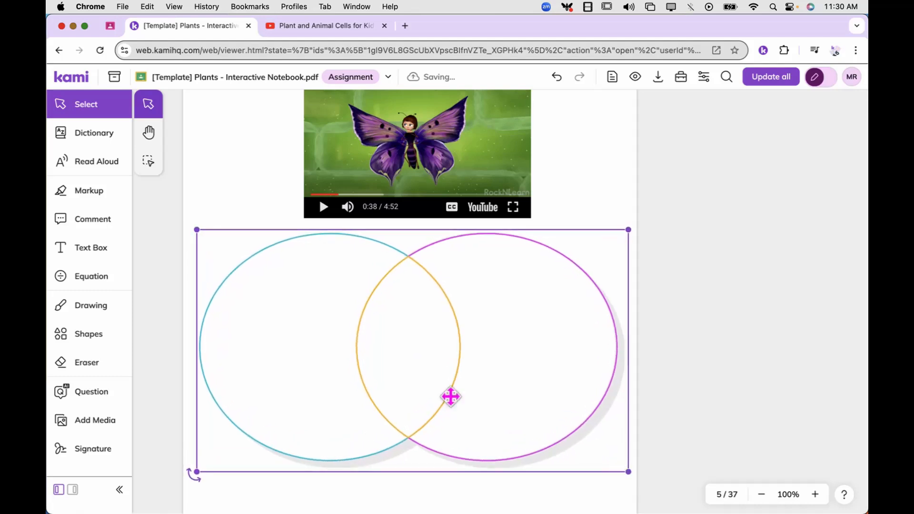
left_click_drag(418, 341, 419, 383)
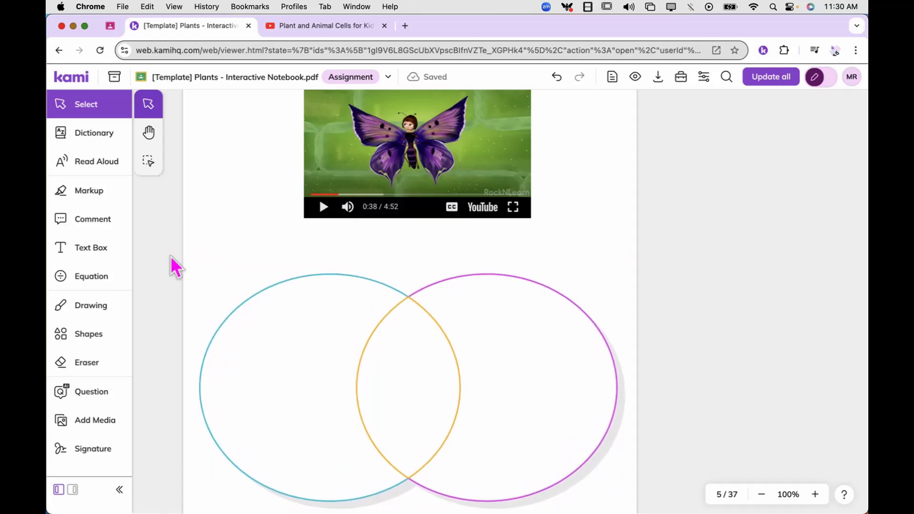
- Label the Venn diagram's circles with size 36 black text boxes reading "Plant Cells" above the blue circle and "Animal Cells" above the purple one
left_click(106, 253)
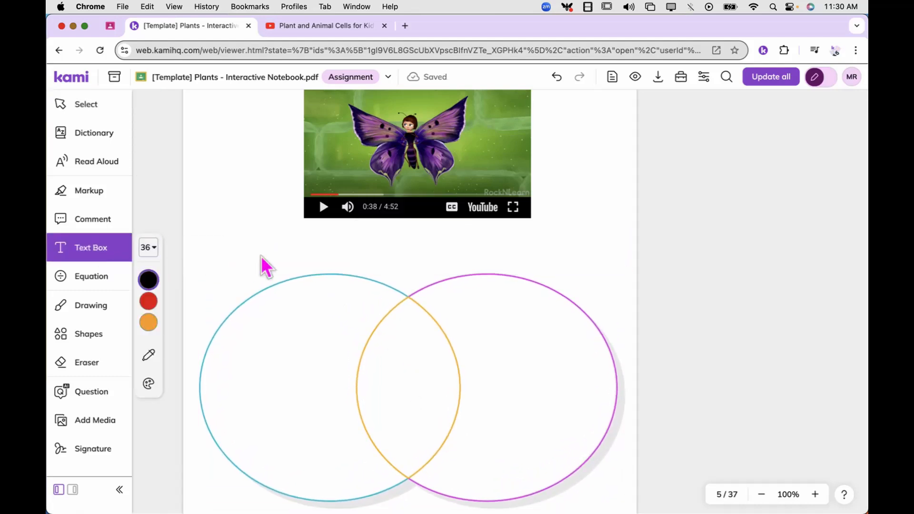
left_click(288, 261)
type("Plant Cells")
left_click(445, 258)
left_click(444, 259)
type("Animal Cells")
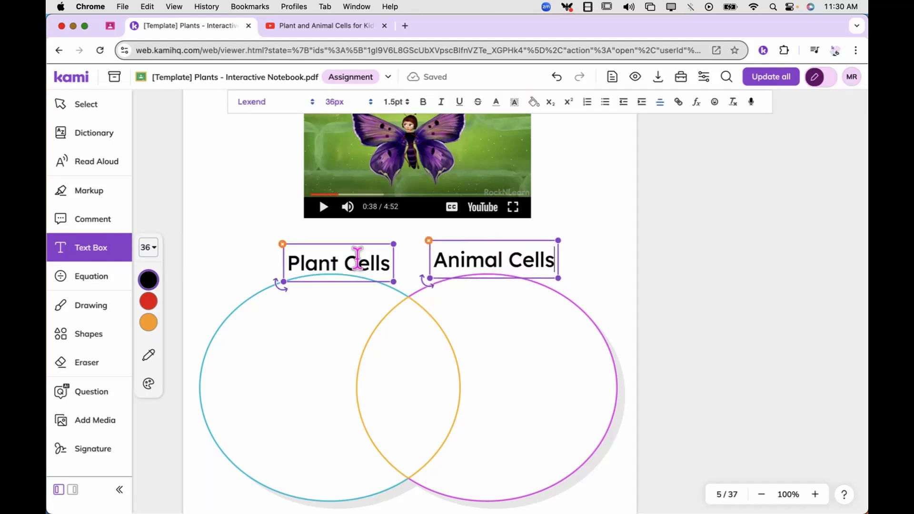
left_click(676, 299)
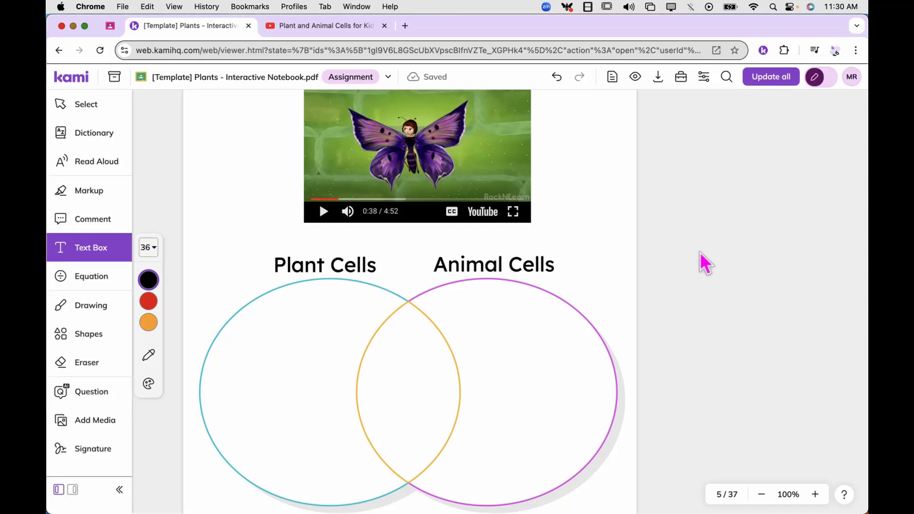
- Apply the template changes to all student copies and check page 5 across the students' notebooks in Class View
left_click(772, 78)
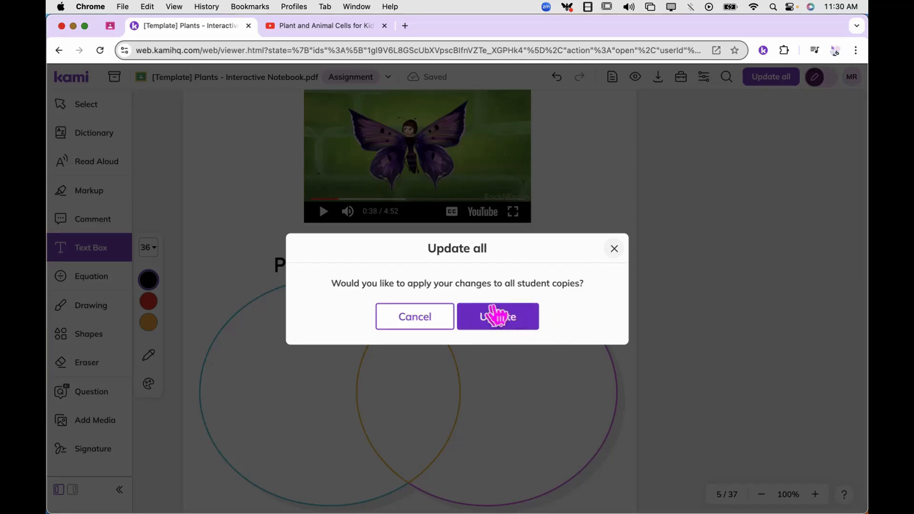
left_click(491, 324)
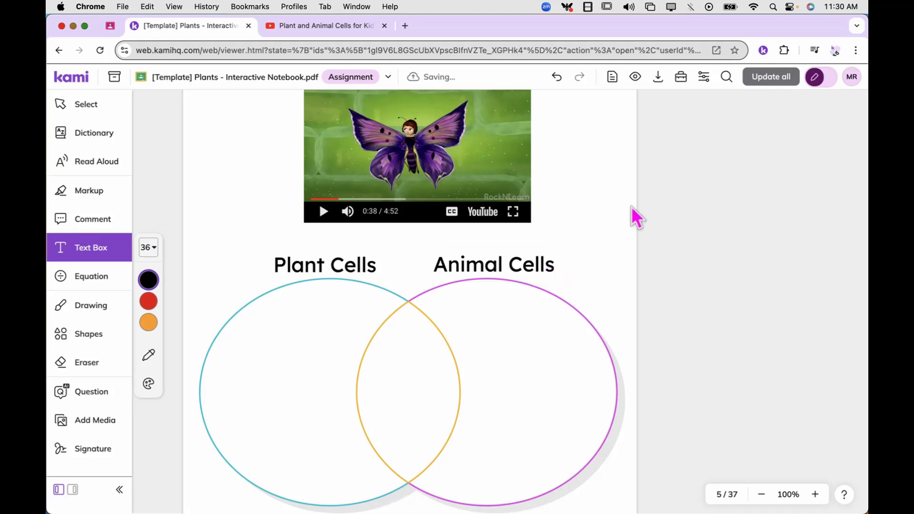
left_click(820, 79)
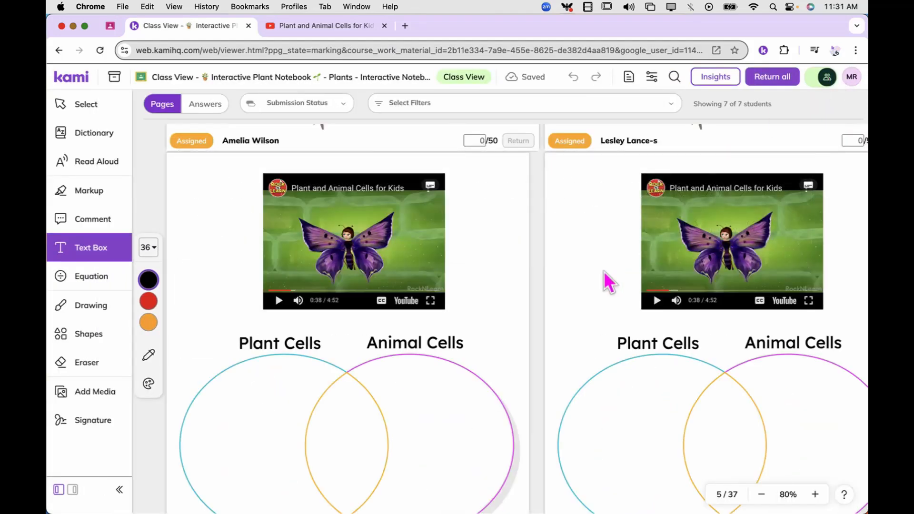
scroll(575, 295, "right", 5)
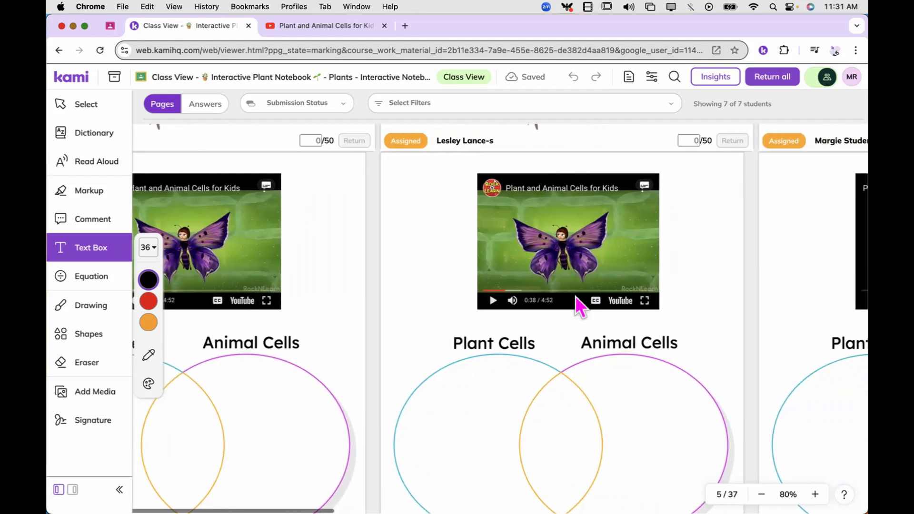
scroll(575, 296, "right", 10)
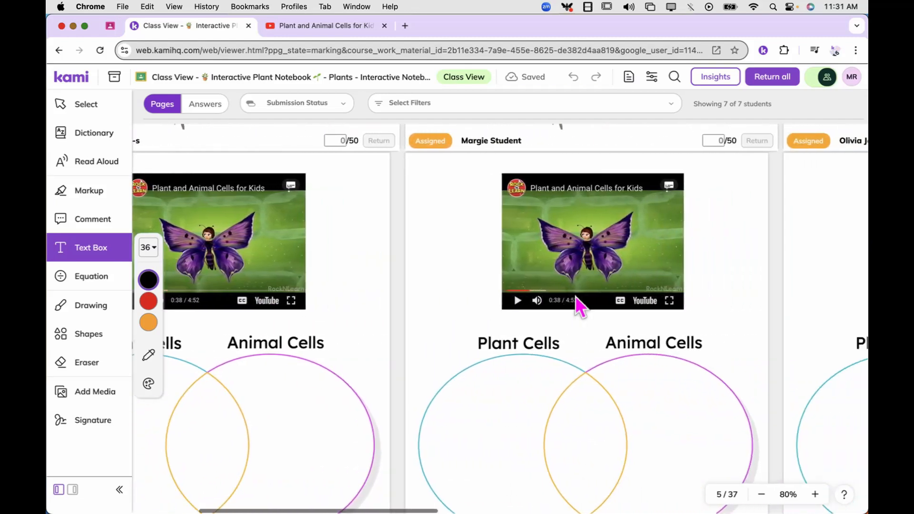
scroll(576, 296, "right", 6)
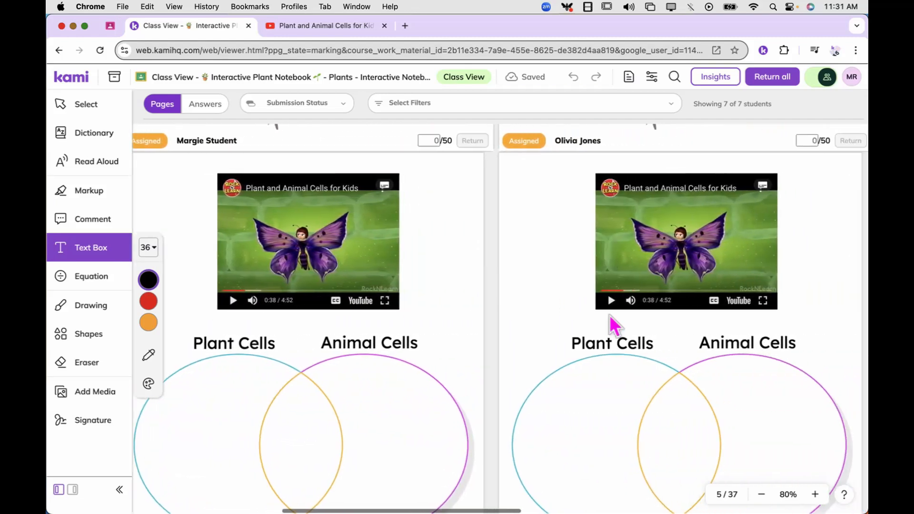
scroll(742, 267, "right", 3)
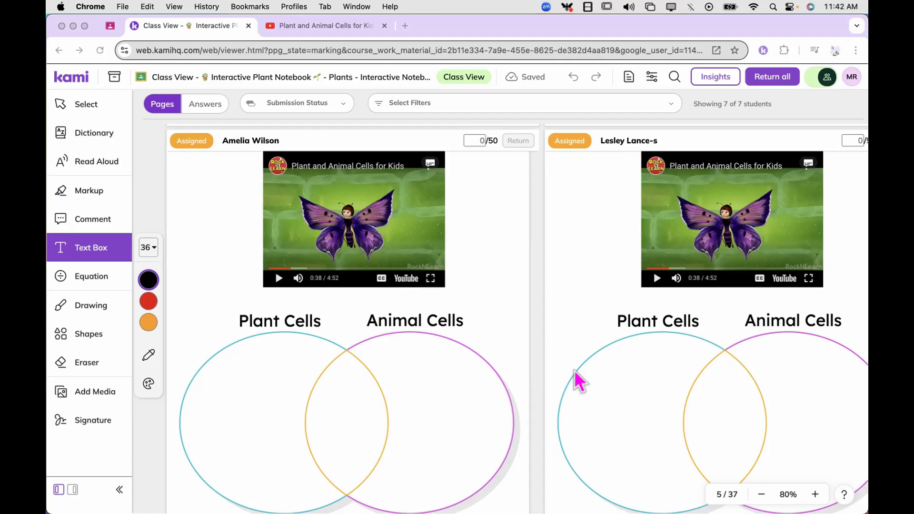
- Look back through the students' plant-labelling and soil-and-water pages in Class View
scroll(579, 353, "up", 20)
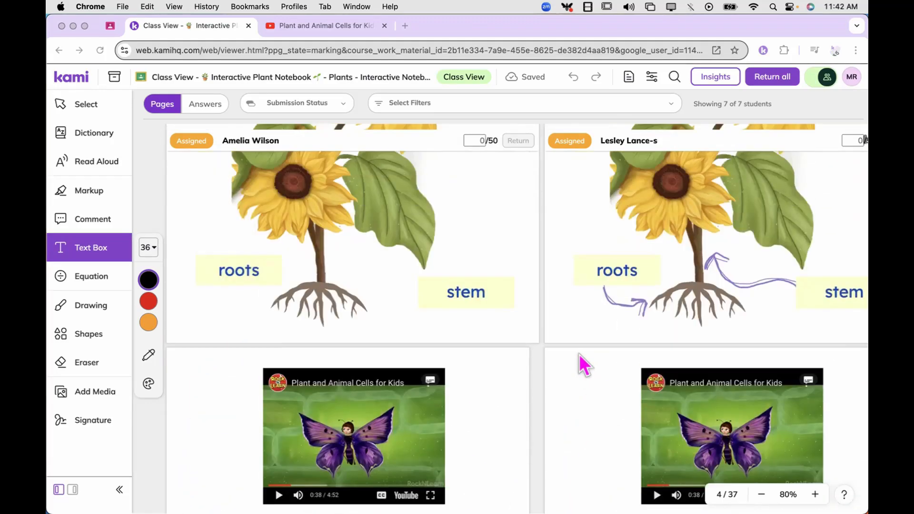
scroll(579, 354, "up", 15)
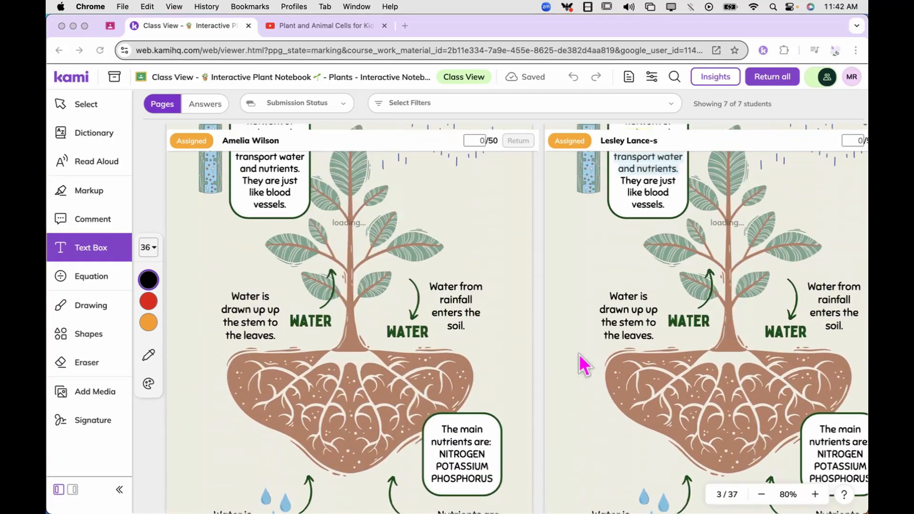
scroll(578, 354, "down", 4)
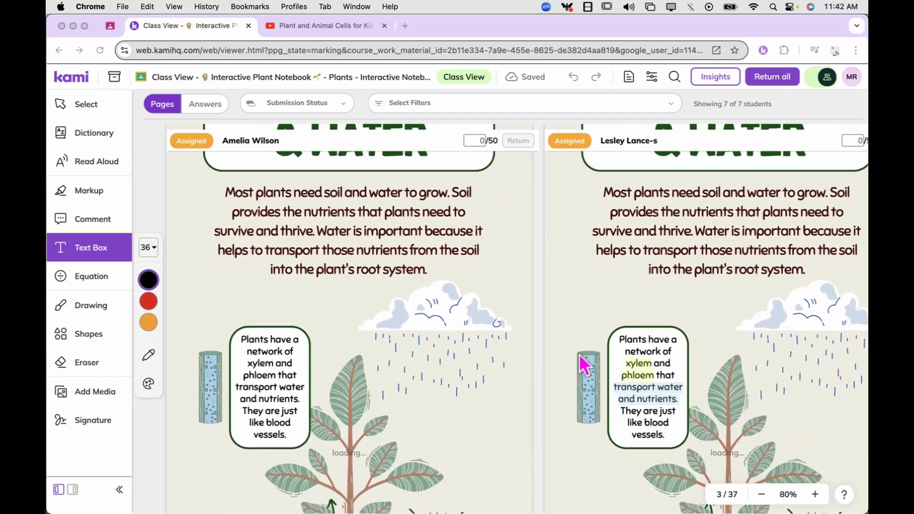
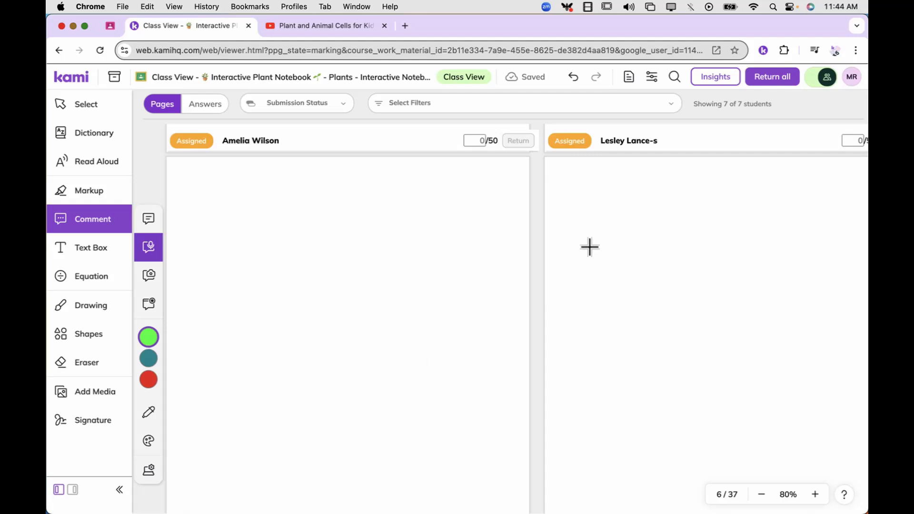
- Return to the template and place the saved "Feedback: Stuff to Consider" chart from the Feedback folder on blank page 6
left_click(818, 78)
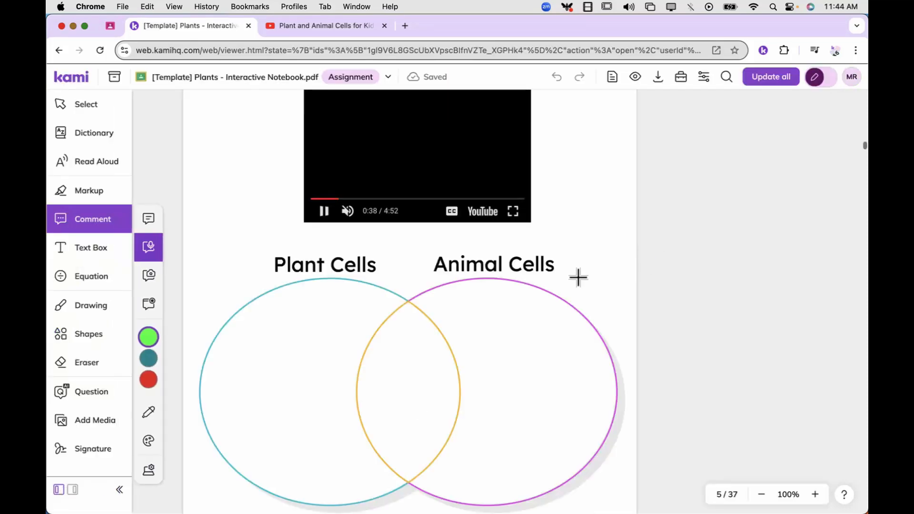
scroll(579, 277, "down", 10)
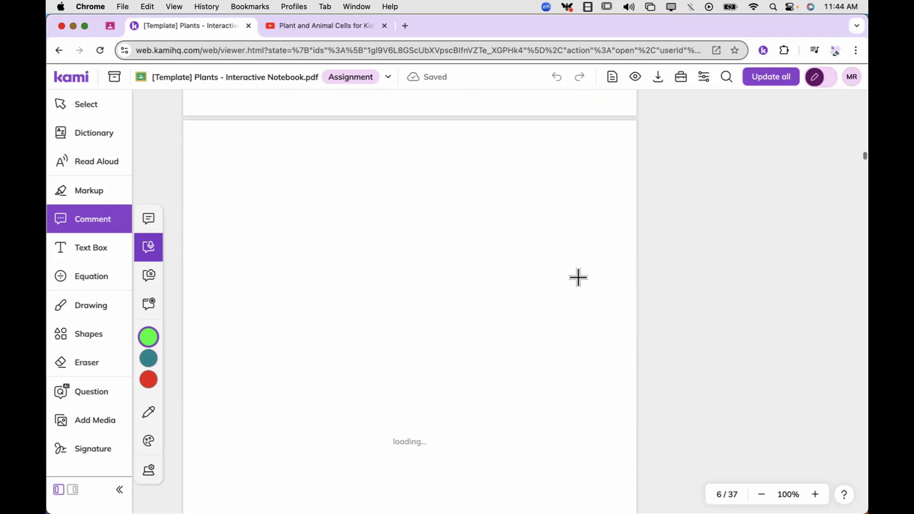
scroll(578, 277, "down", 2)
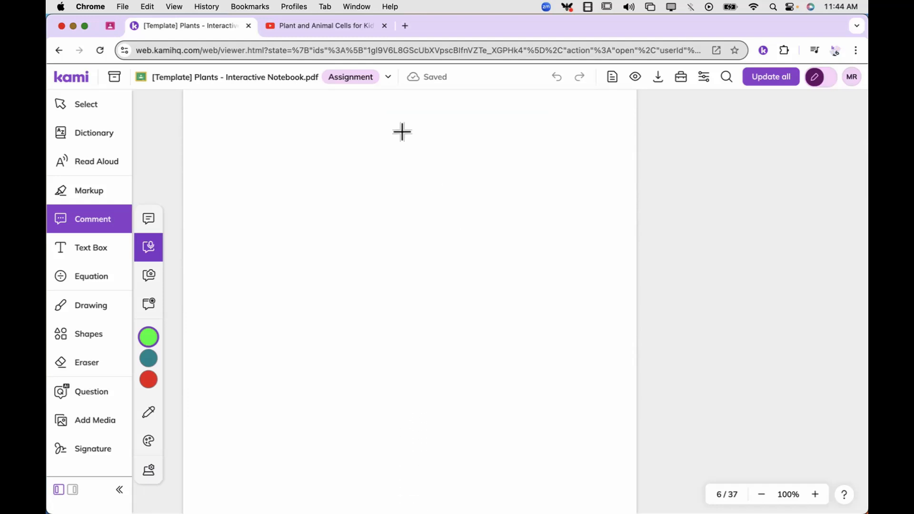
left_click(115, 77)
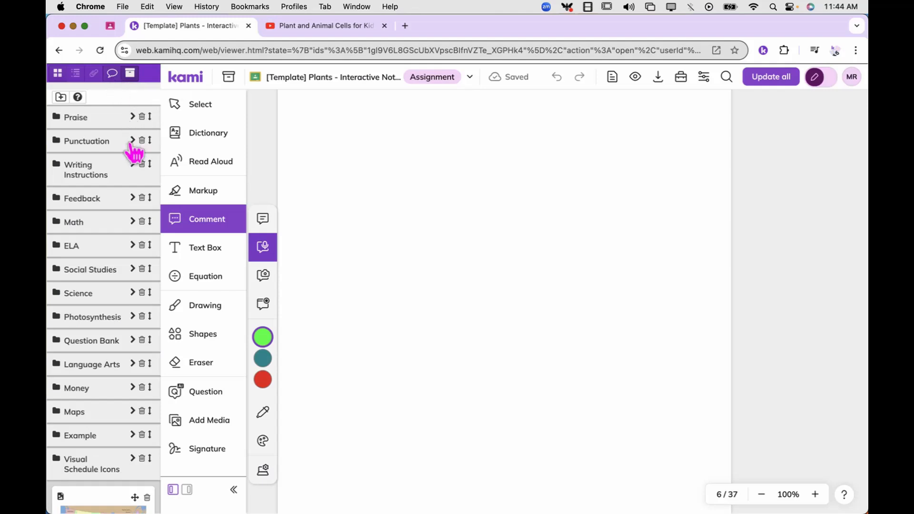
left_click(132, 198)
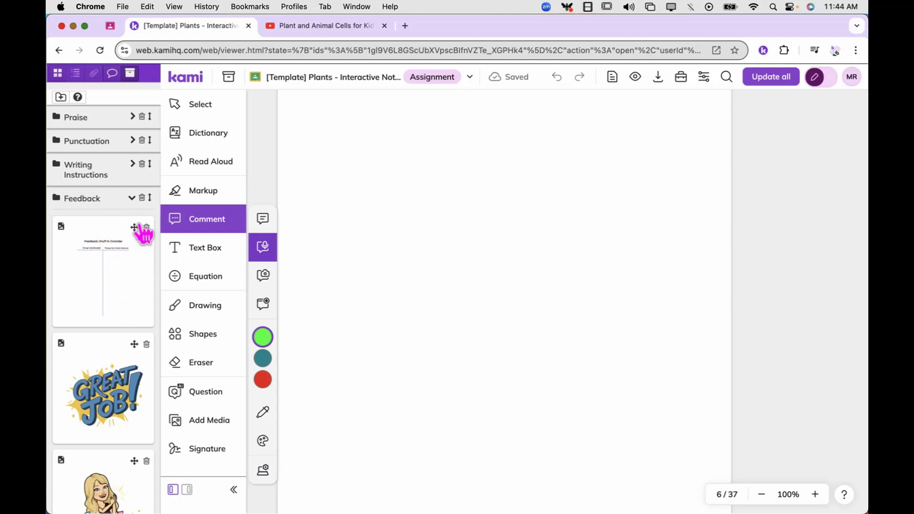
left_click_drag(143, 234, 406, 164)
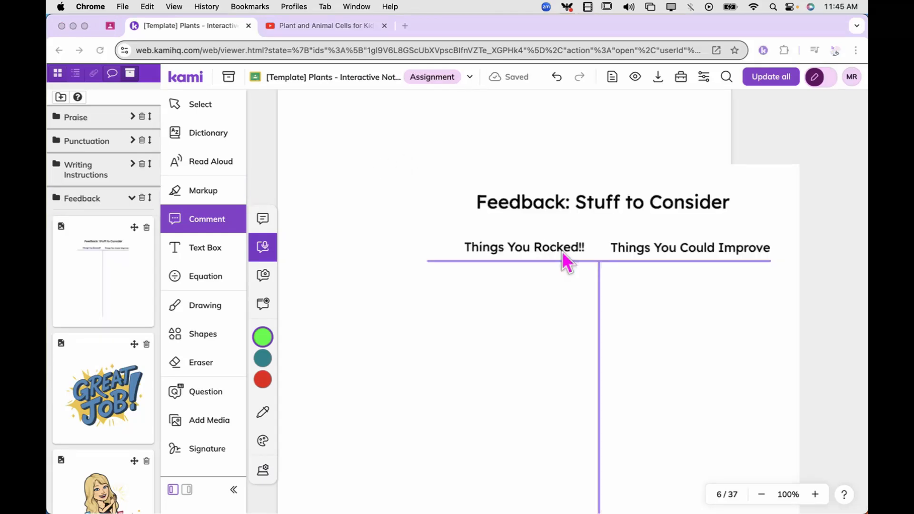
- Move the feedback chart within page 6's edges and enlarge it to nearly the full page width
left_click(545, 210)
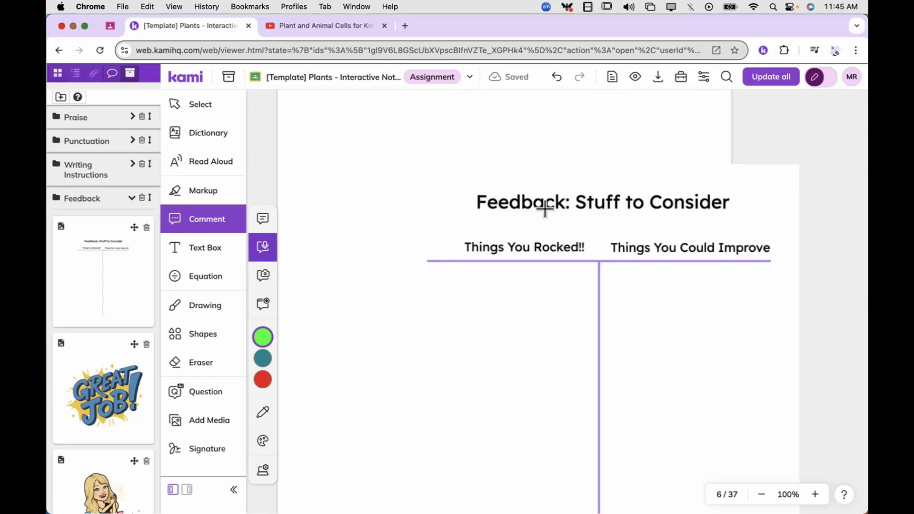
left_click(219, 104)
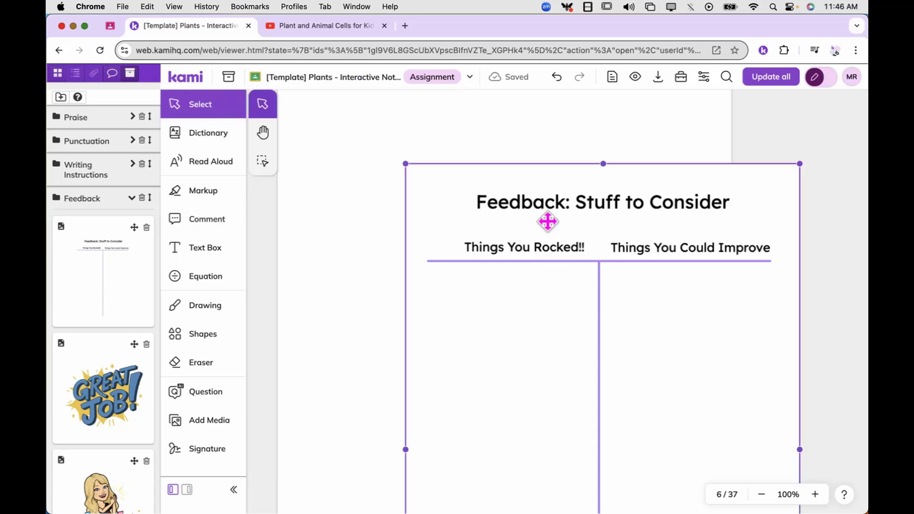
left_click_drag(547, 221, 439, 157)
scroll(441, 184, "up", 3)
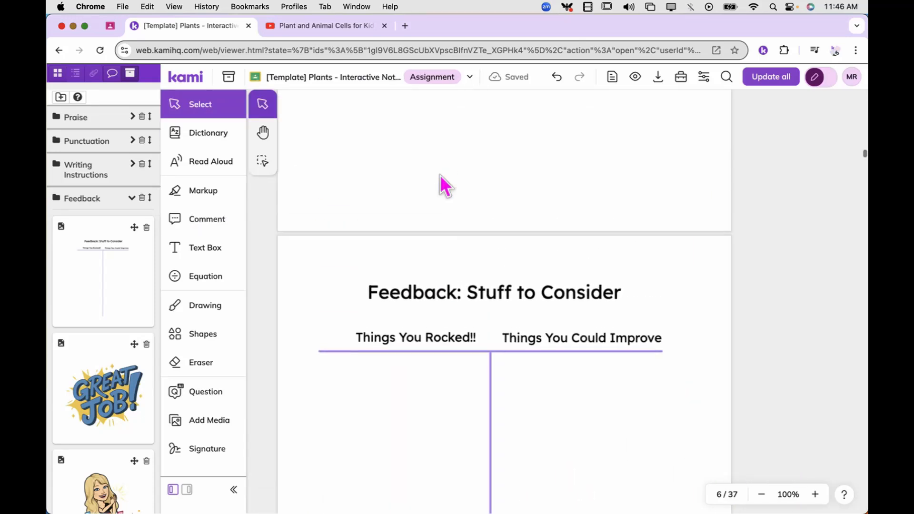
scroll(434, 325, "down", 8)
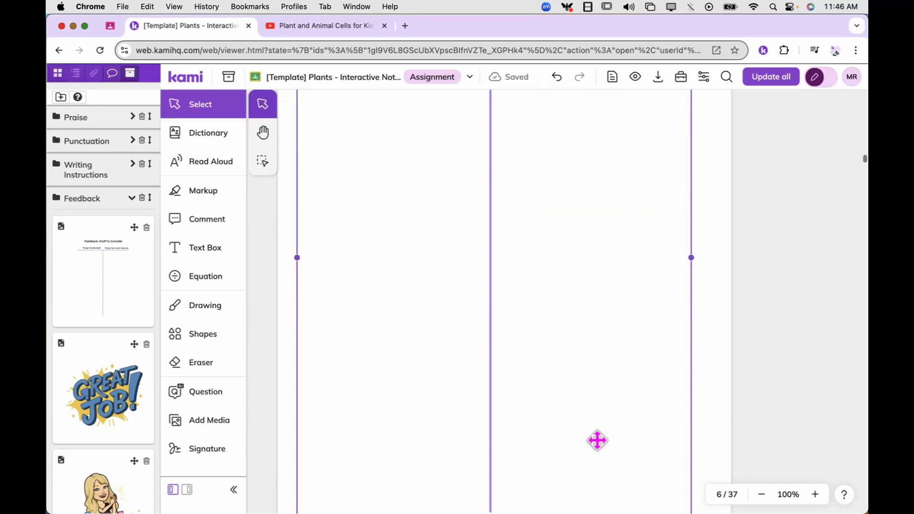
scroll(600, 445, "down", 2)
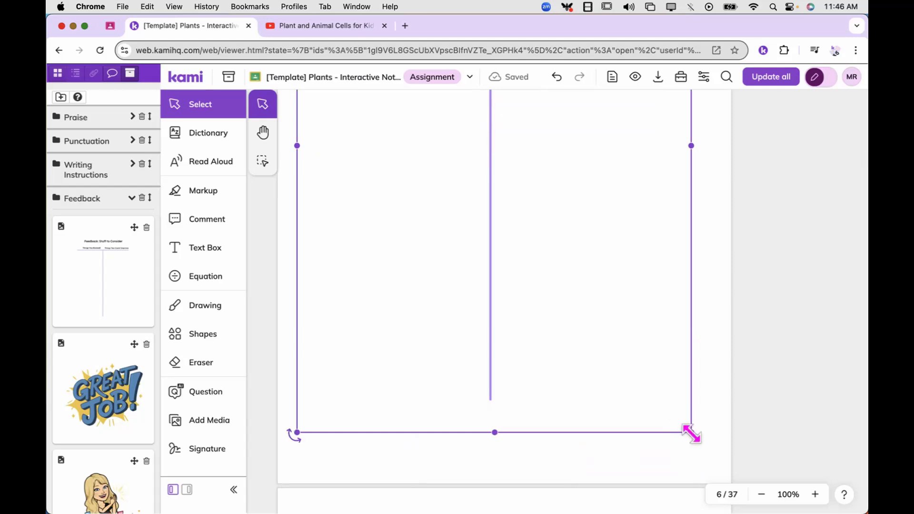
left_click_drag(689, 430, 721, 450)
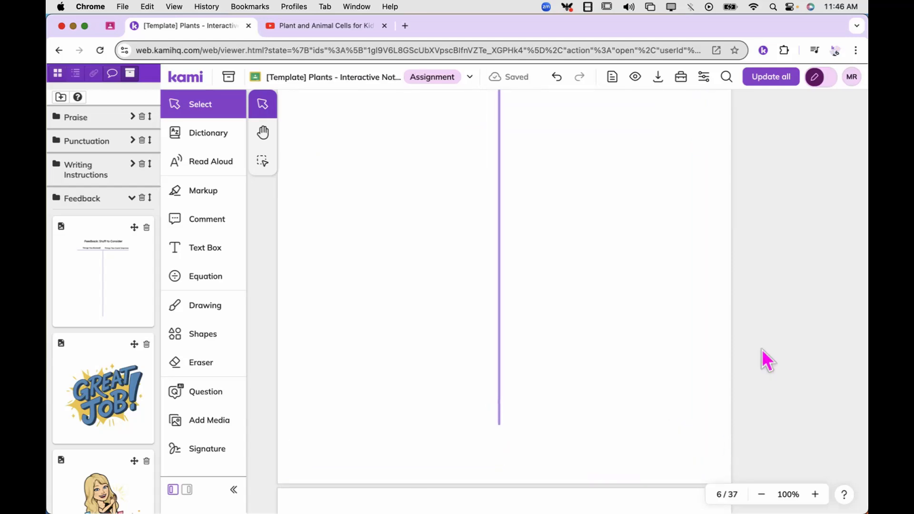
scroll(761, 345, "up", 3)
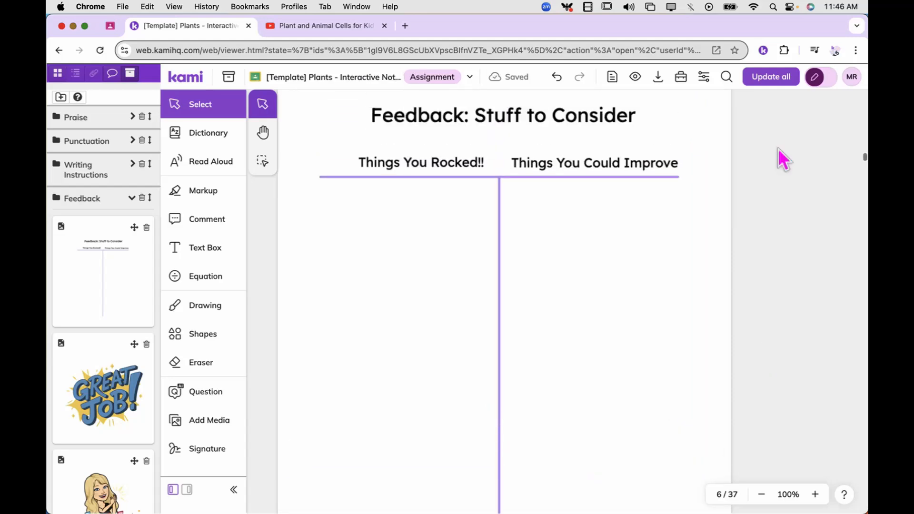
- Apply the template changes to all student copies and check the feedback chart on page 6 across the students' notebooks in Class View
left_click(775, 77)
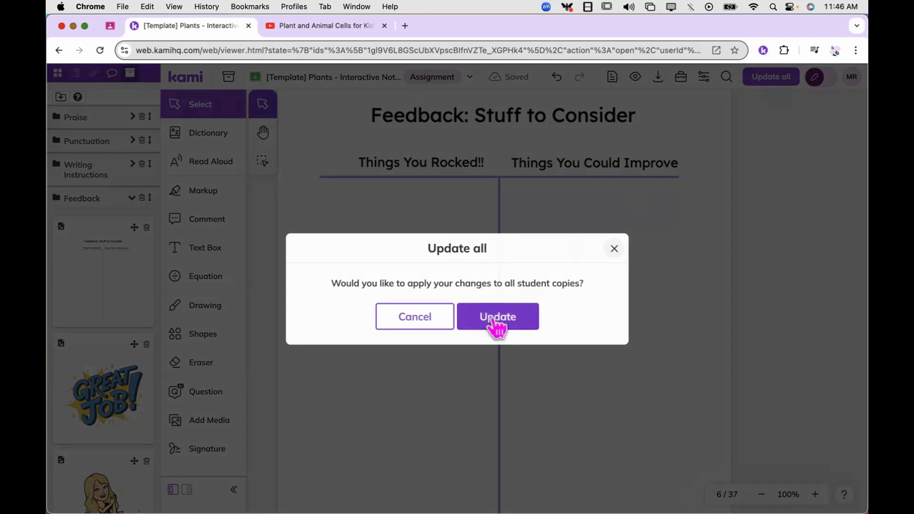
left_click(495, 321)
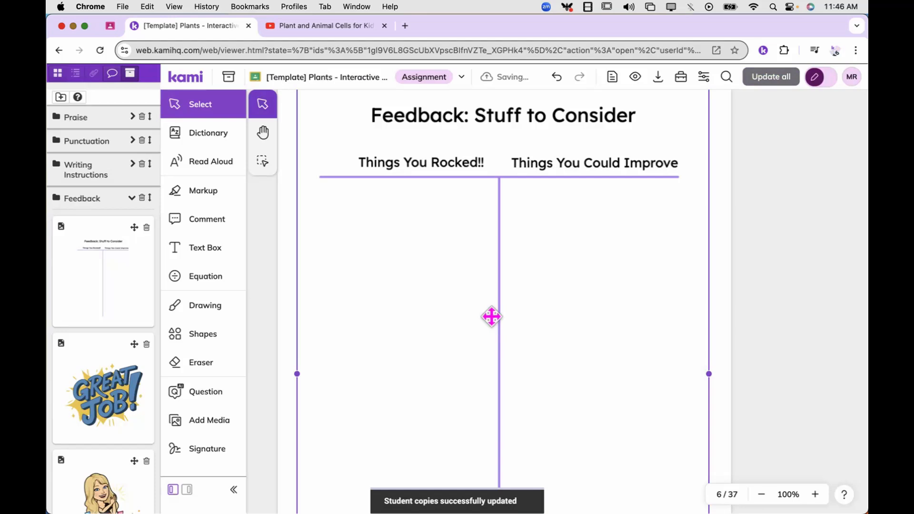
left_click(748, 151)
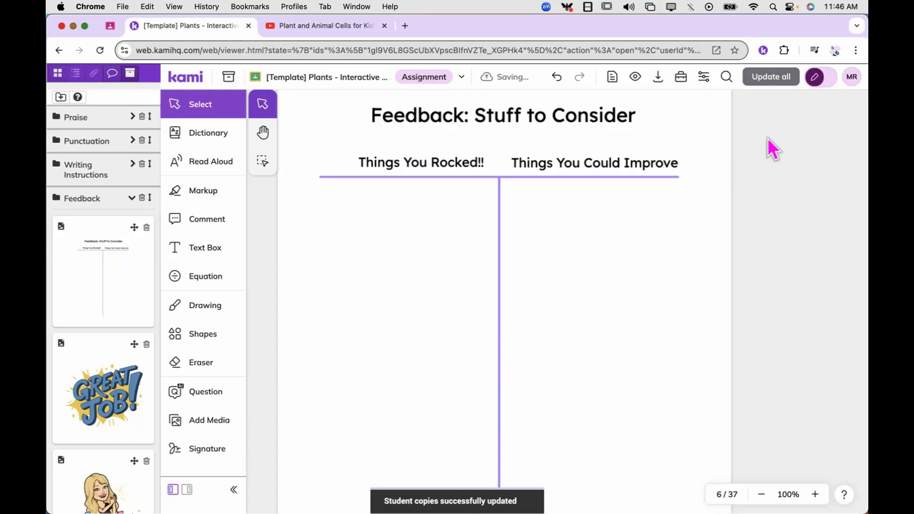
left_click(831, 81)
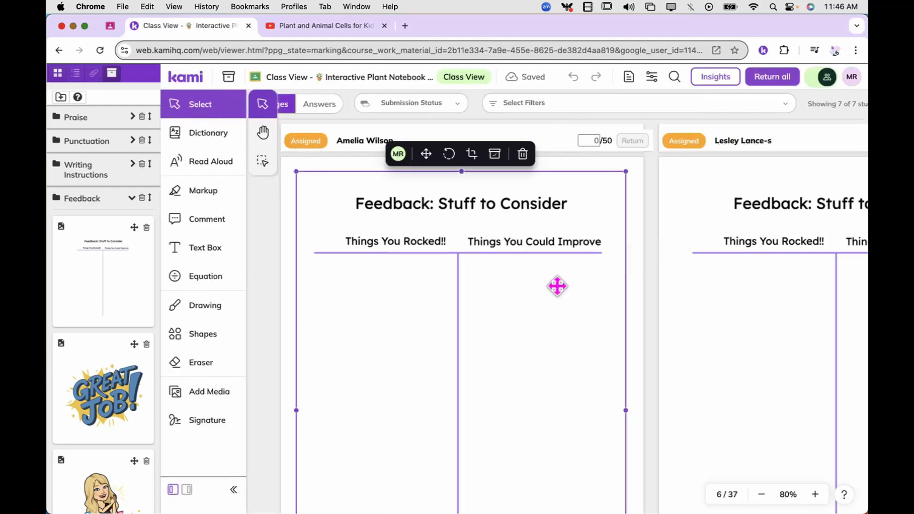
scroll(557, 286, "right", 7)
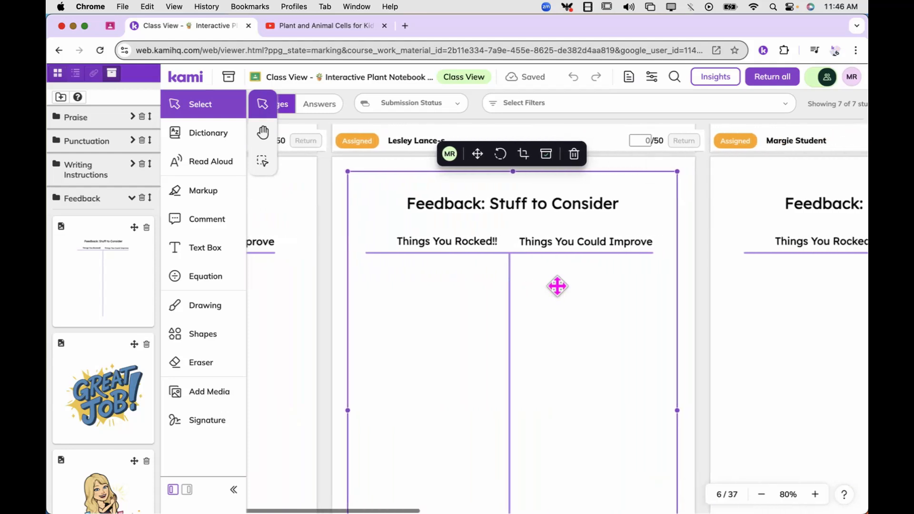
scroll(557, 286, "right", 3)
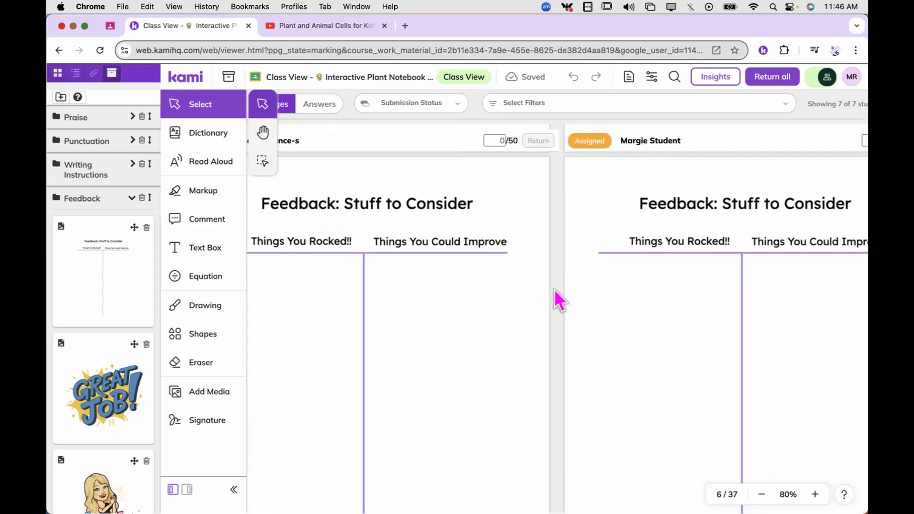
scroll(554, 289, "left", 3)
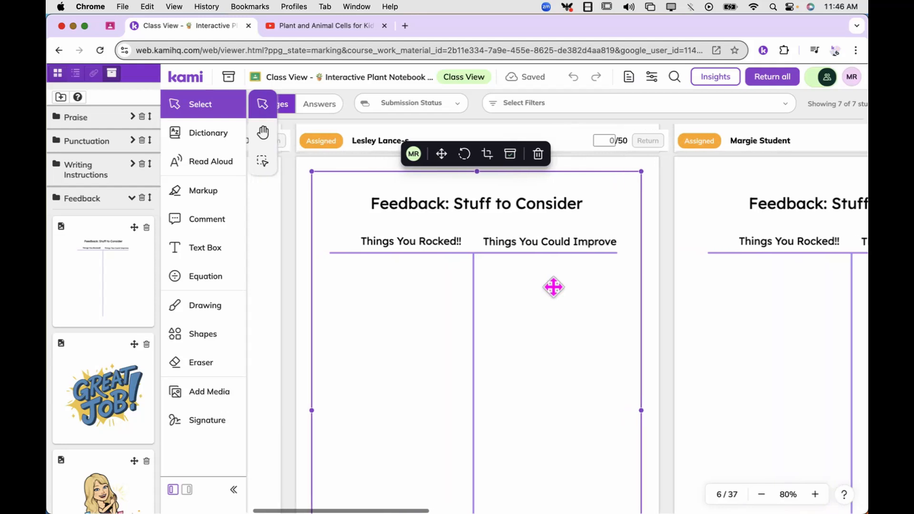
- Add the text "You did an amazing job taking notes on the new vocabulary!" under "Things You Rocked!!" for the second student, narrowed to fit the column
left_click(213, 255)
left_click(346, 285)
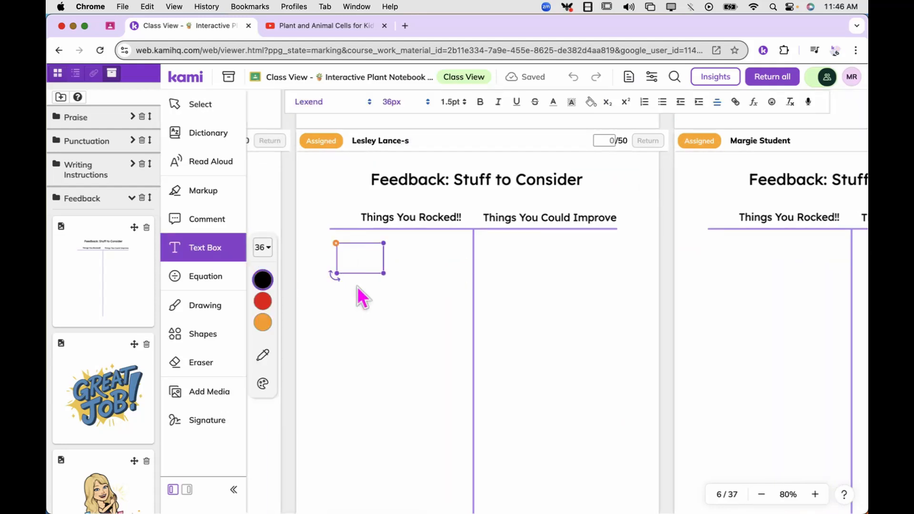
type("You did an amazing job taking notes on the new vocabulary!")
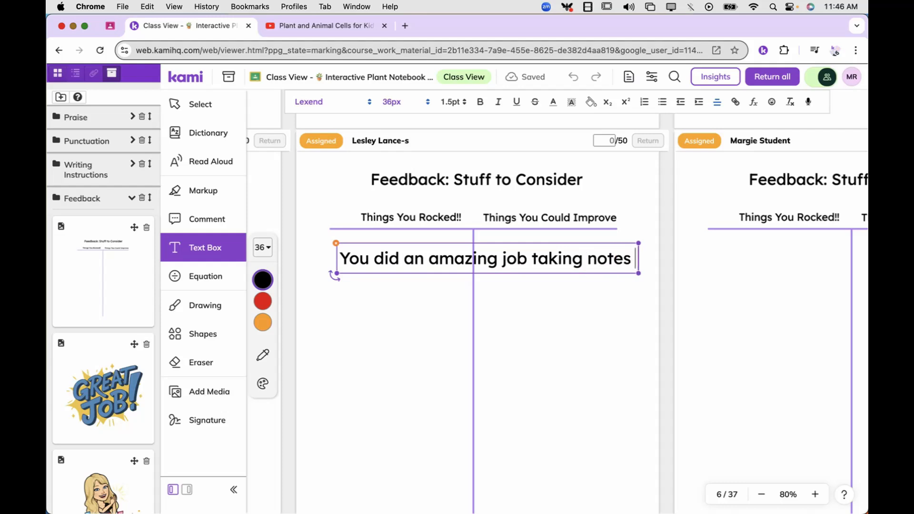
left_click_drag(660, 297, 467, 316)
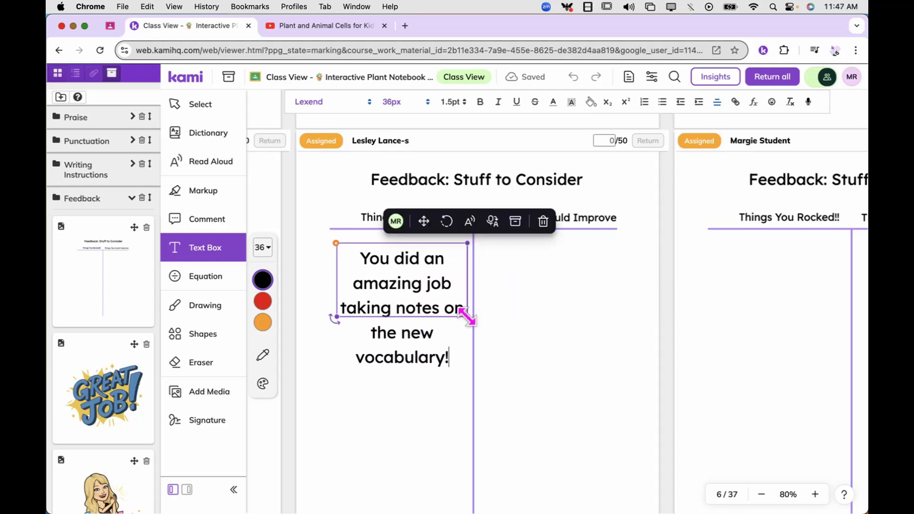
- Add the text "Don't forget to finish the drag & drop activity." under "Things You Could Improve" for the second student, fitted to the column
left_click(494, 244)
type("Don't forget to finish the drag & drop activity.")
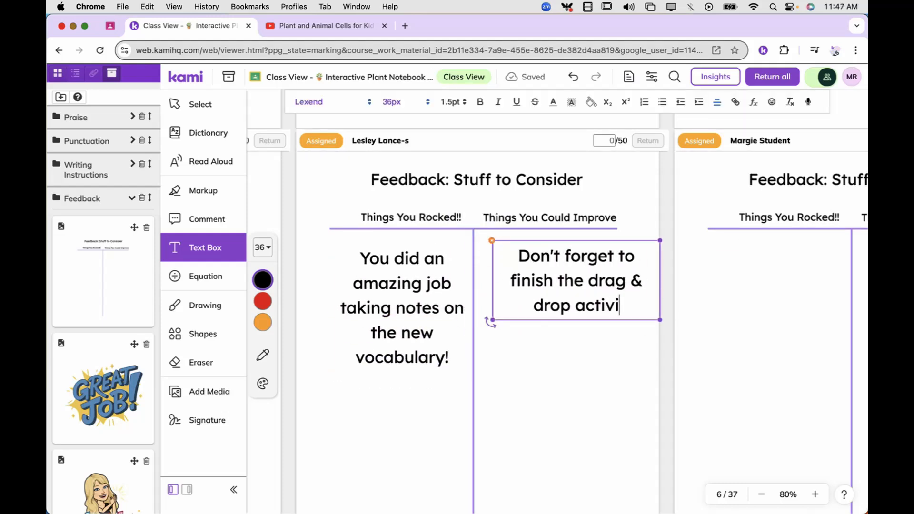
left_click_drag(659, 320, 636, 328)
left_click(628, 381)
scroll(628, 383, "up", 1)
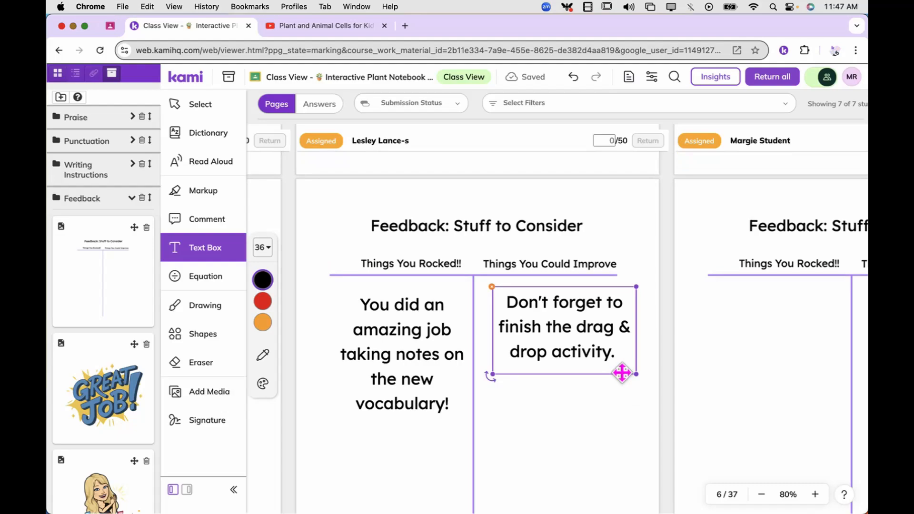
- Record voice comments on the third student's feedback page, about 6 seconds under "Things You Rocked!!" and about 9 seconds under "Things You Could Improve"
scroll(623, 373, "right", 6)
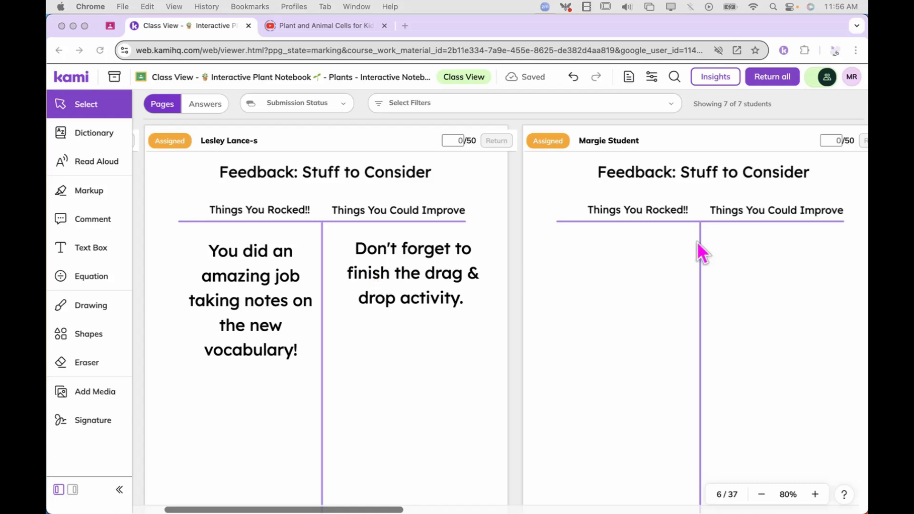
scroll(636, 293, "right", 5)
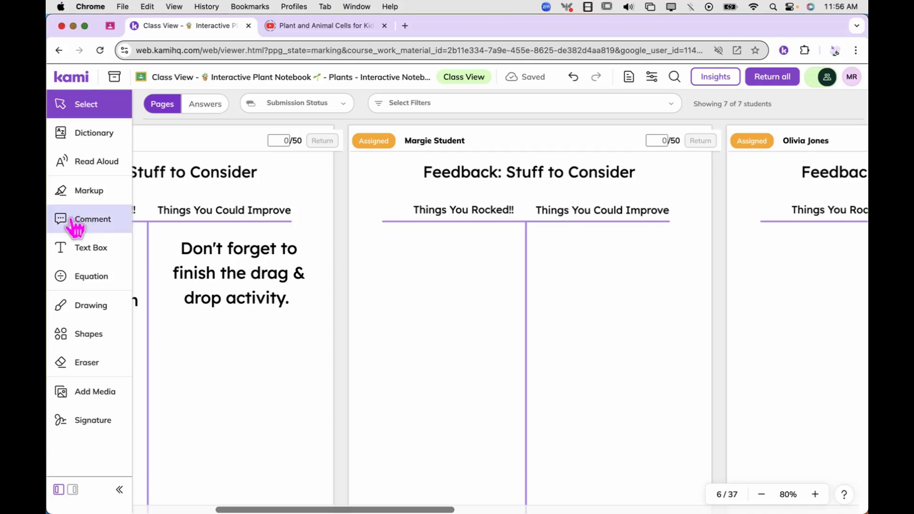
left_click(91, 222)
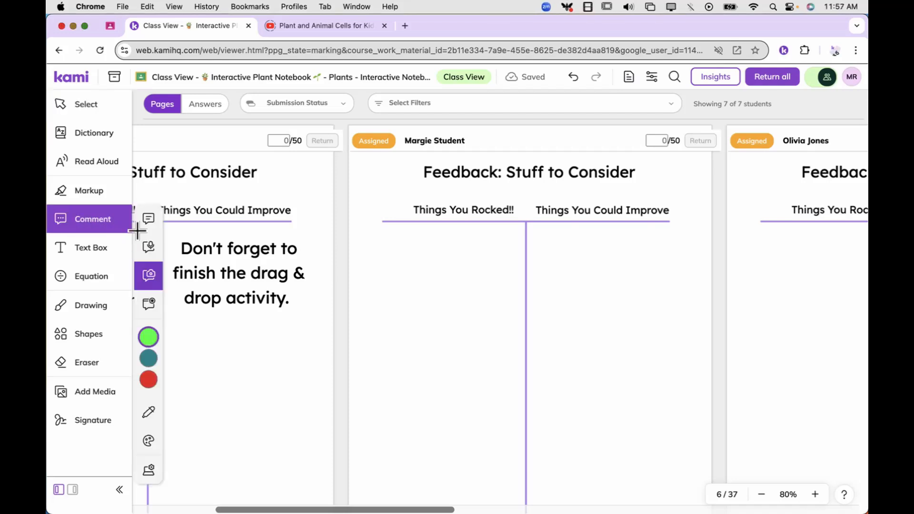
left_click(150, 250)
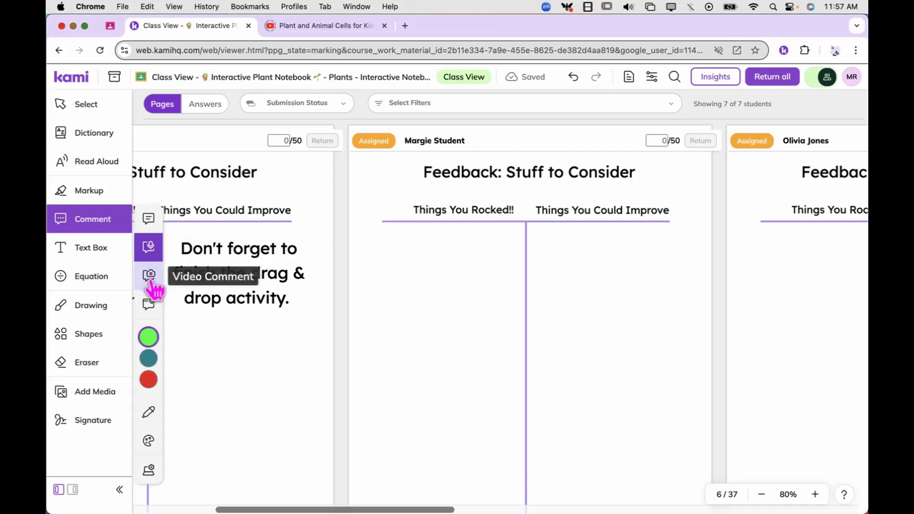
left_click(402, 257)
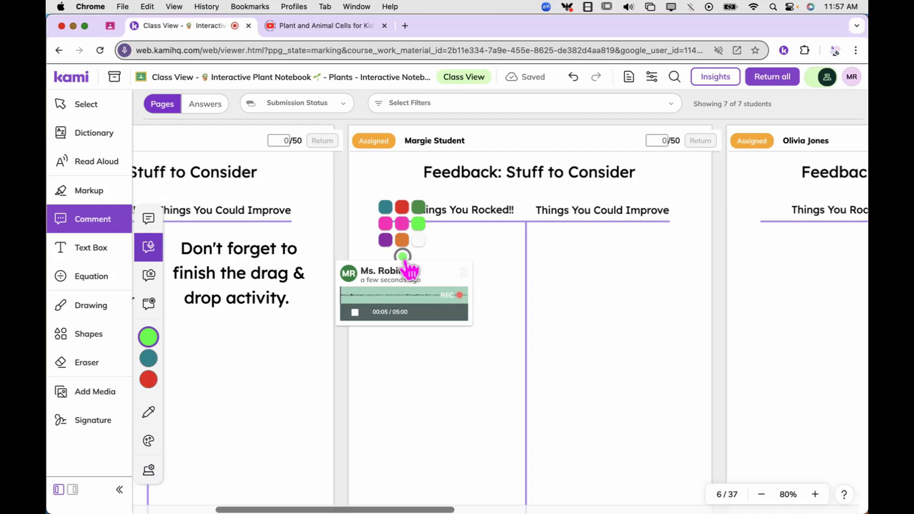
left_click(354, 312)
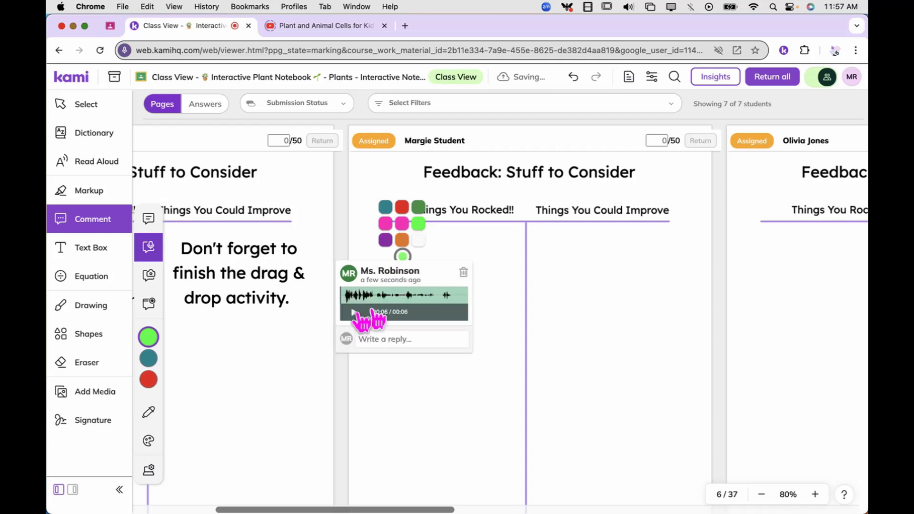
left_click(552, 257)
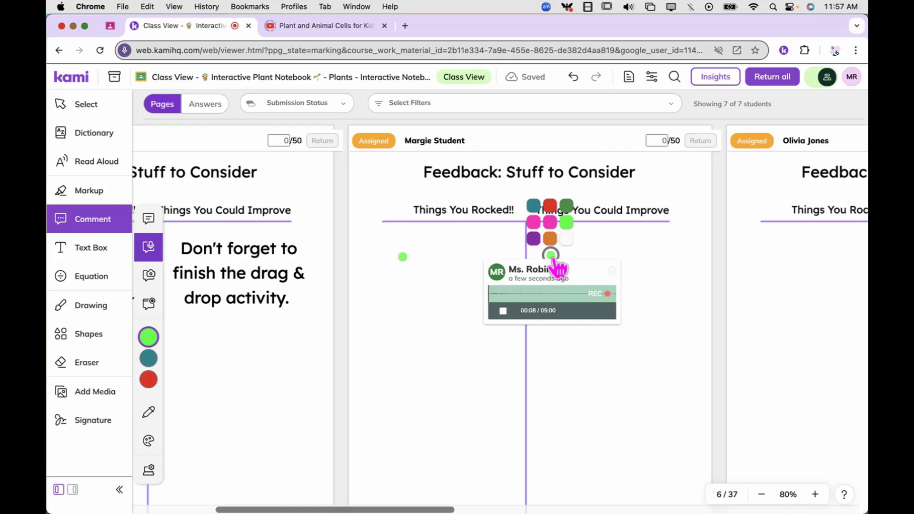
left_click(503, 311)
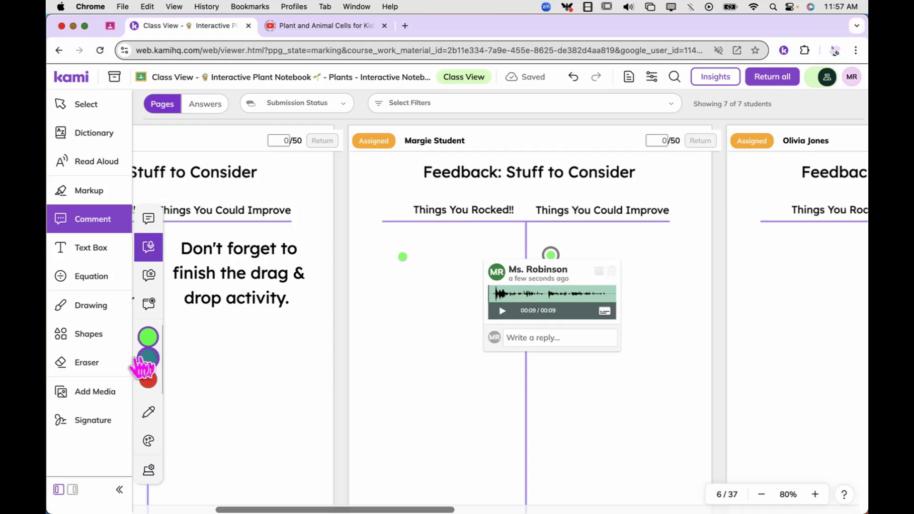
- Add the "Good effort" sticker under "Things You Rocked!!" on the third student's feedback page
left_click(105, 395)
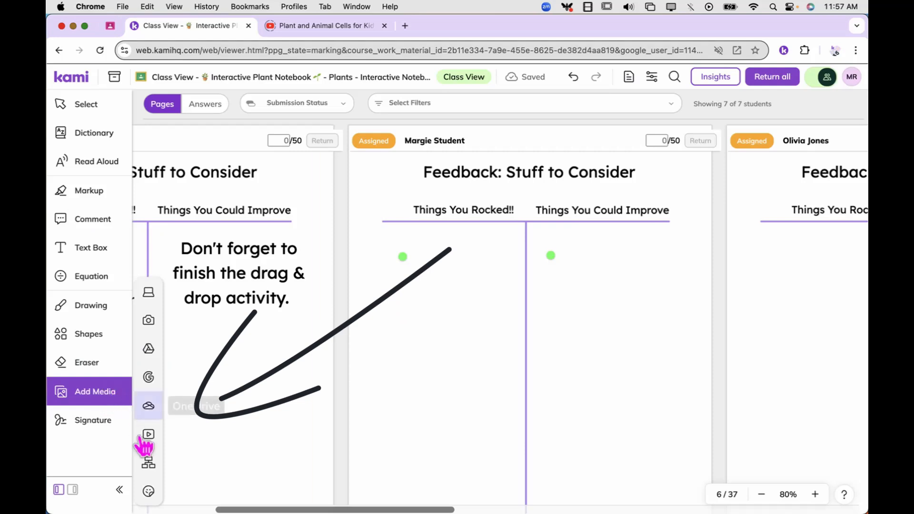
left_click(148, 492)
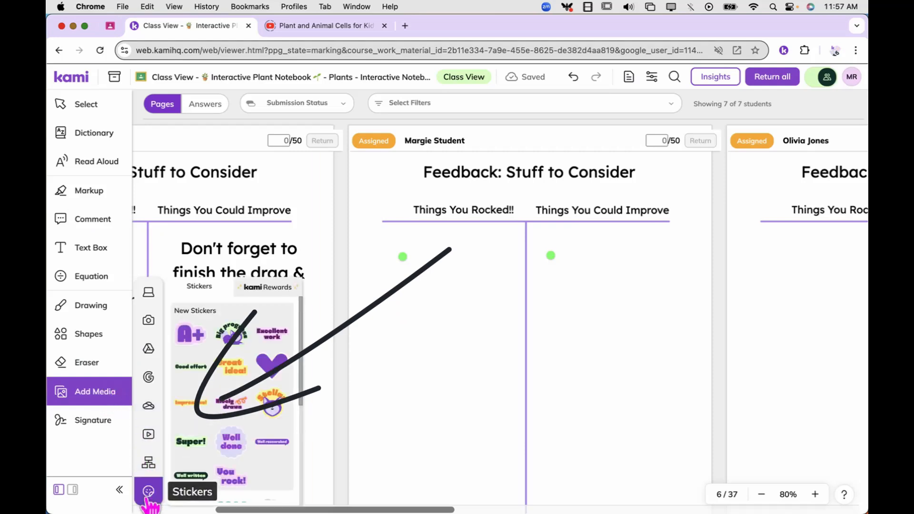
left_click(190, 366)
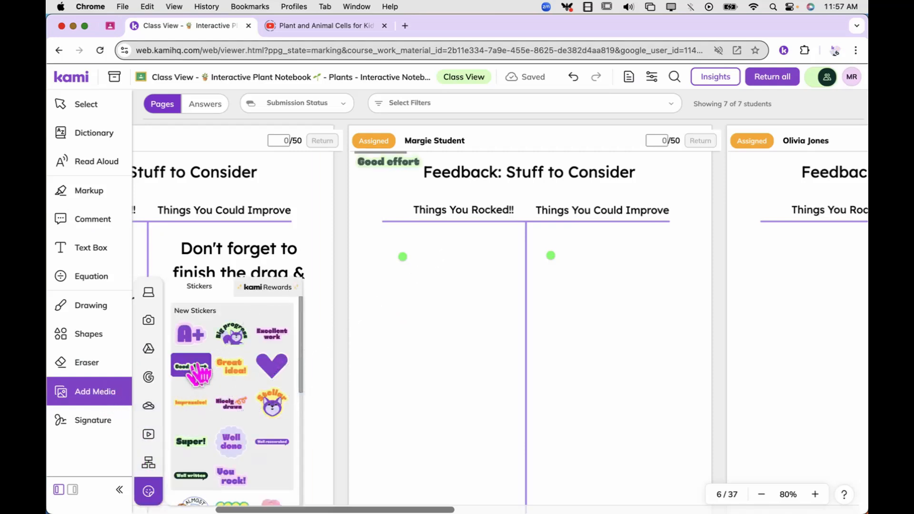
left_click(451, 239)
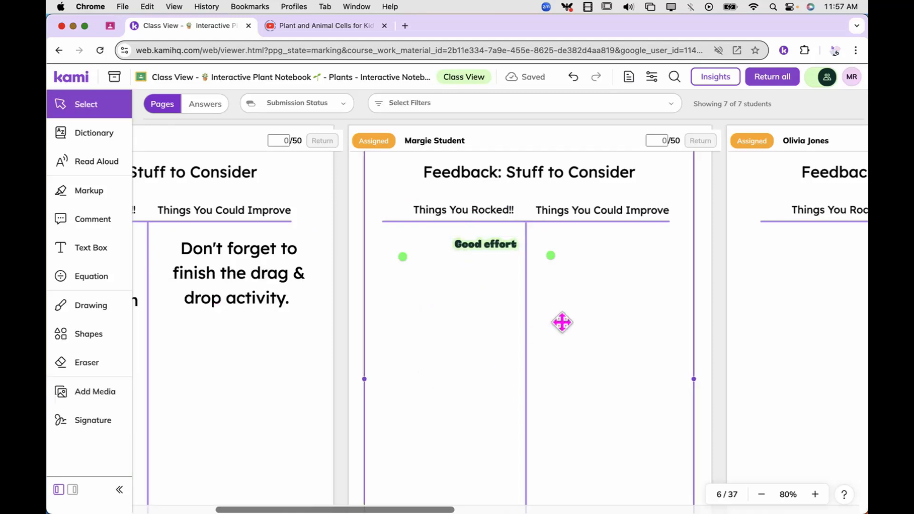
- Review the feedback chart on page 6 and the individual follow-up tasks on page 7 for the first two students
scroll(563, 323, "right", 5)
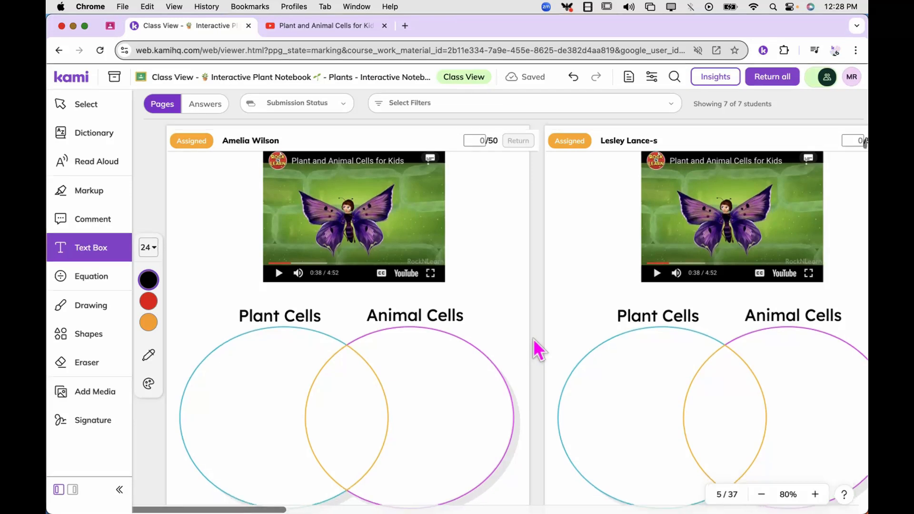
scroll(533, 339, "down", 1)
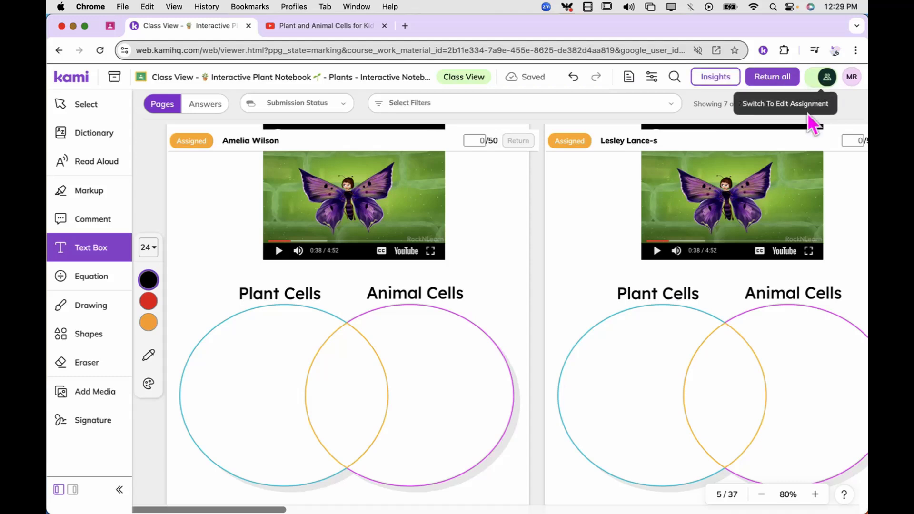
scroll(580, 344, "down", 10)
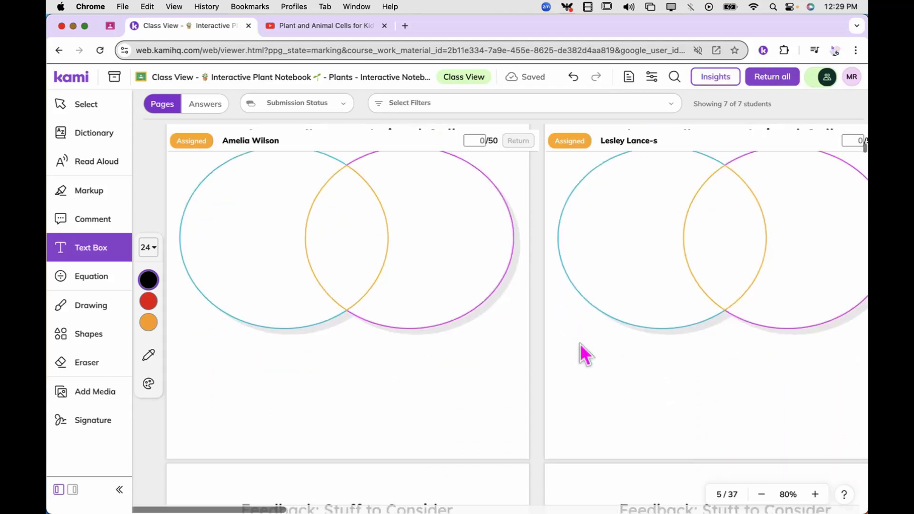
scroll(580, 344, "down", 1)
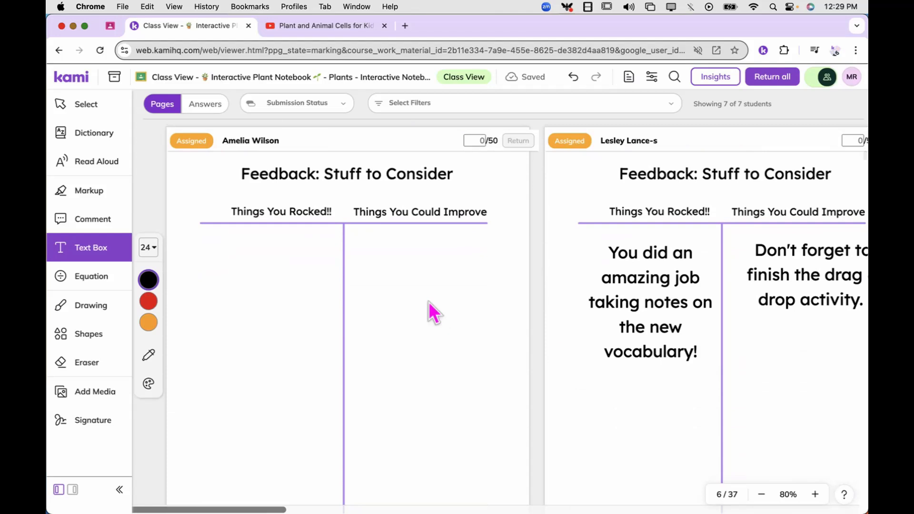
left_click(627, 311)
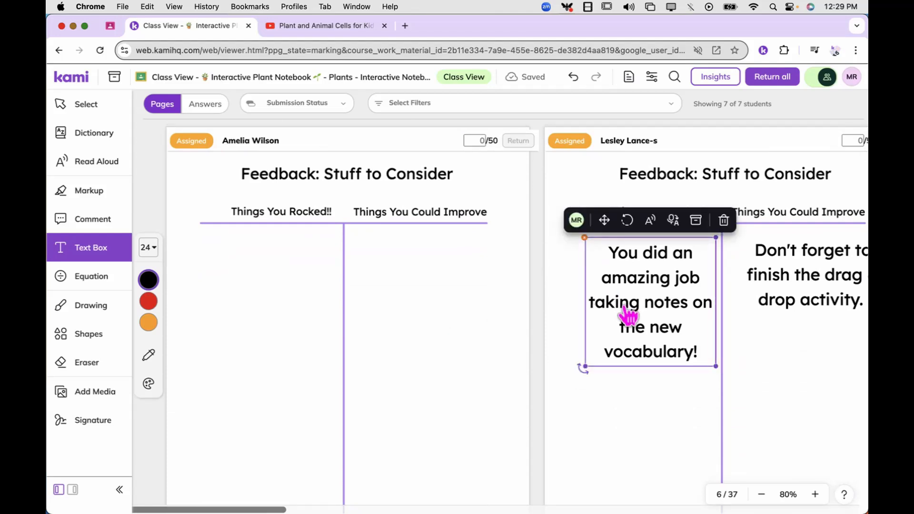
scroll(628, 314, "down", 10)
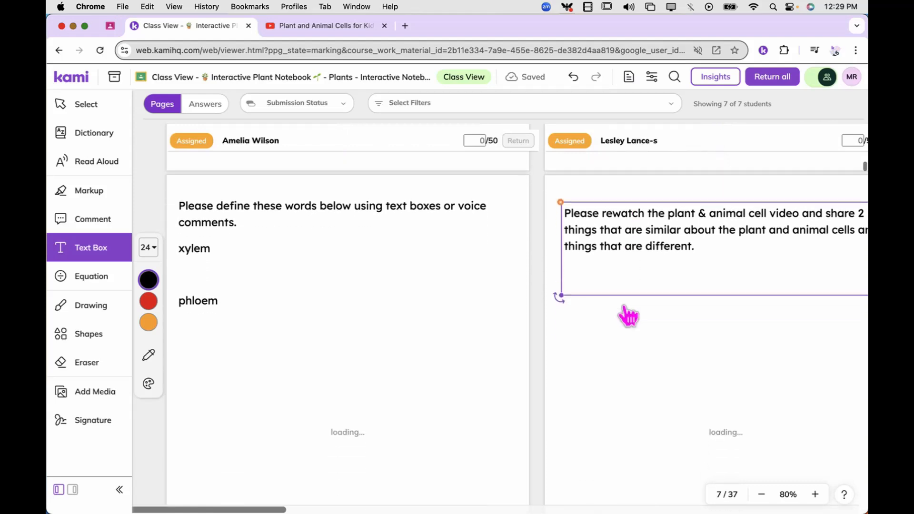
scroll(628, 316, "down", 2)
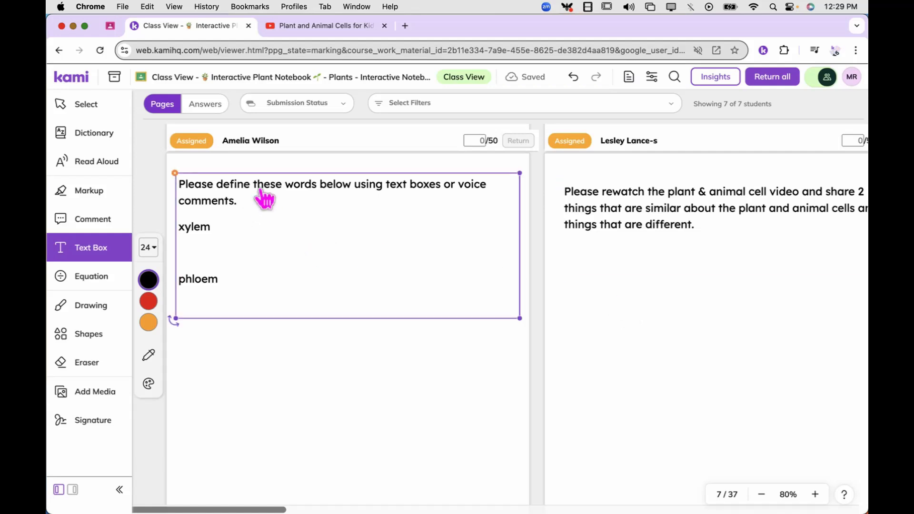
left_click(204, 288)
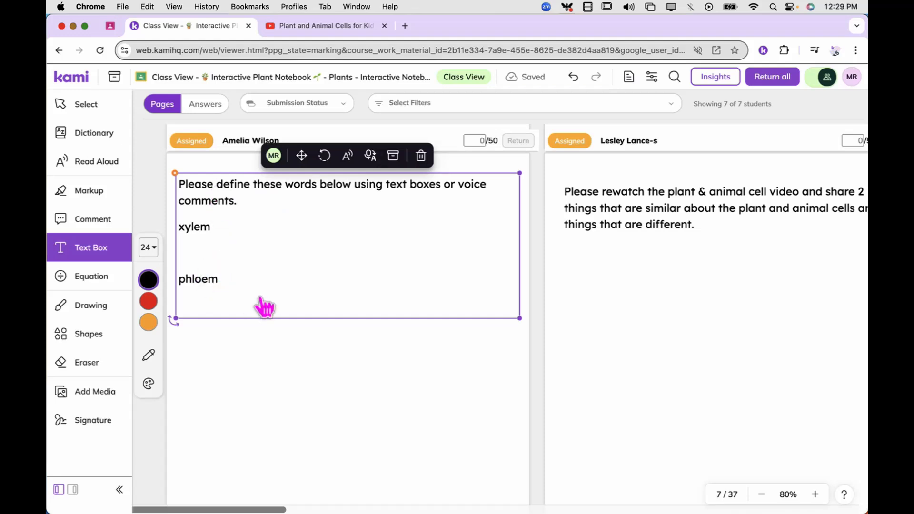
left_click(655, 261)
scroll(657, 261, "right", 5)
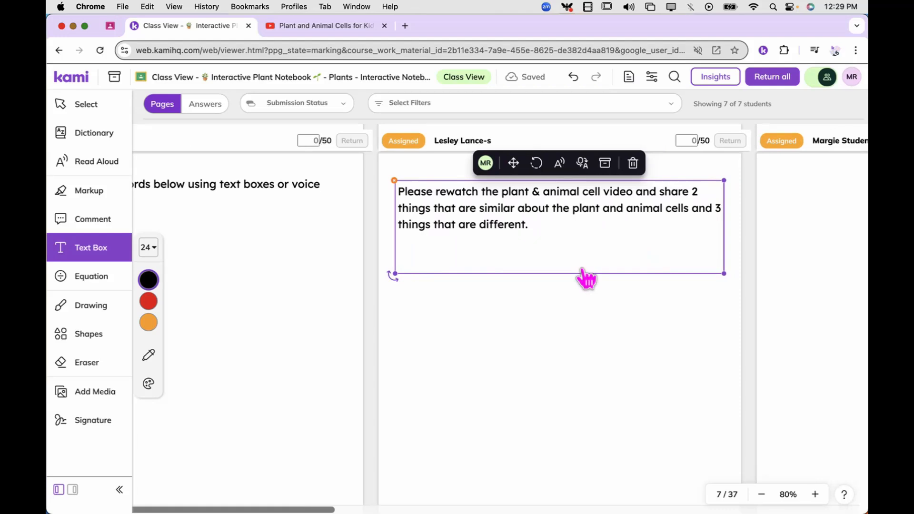
left_click(574, 380)
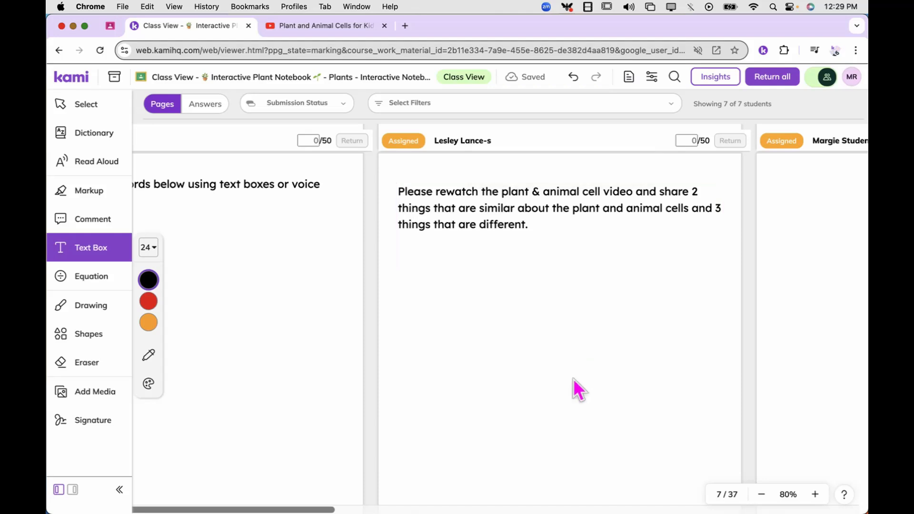
scroll(574, 379, "up", 5)
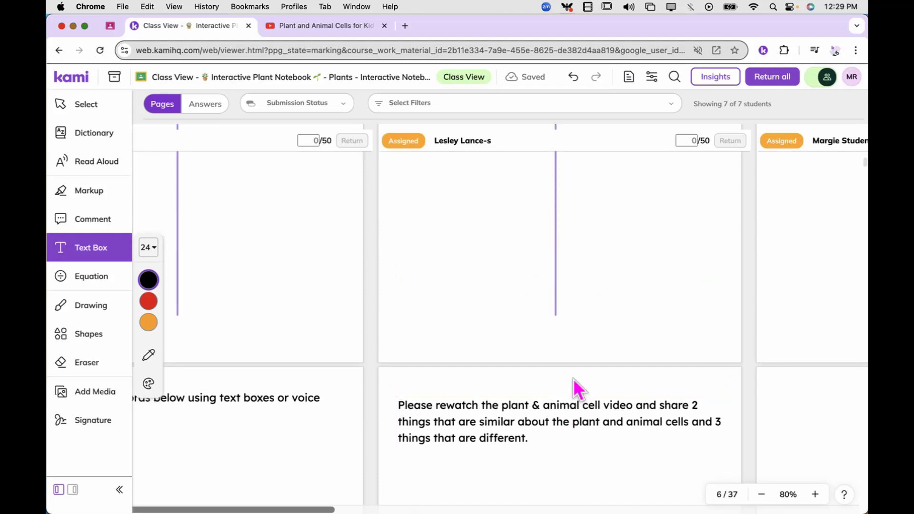